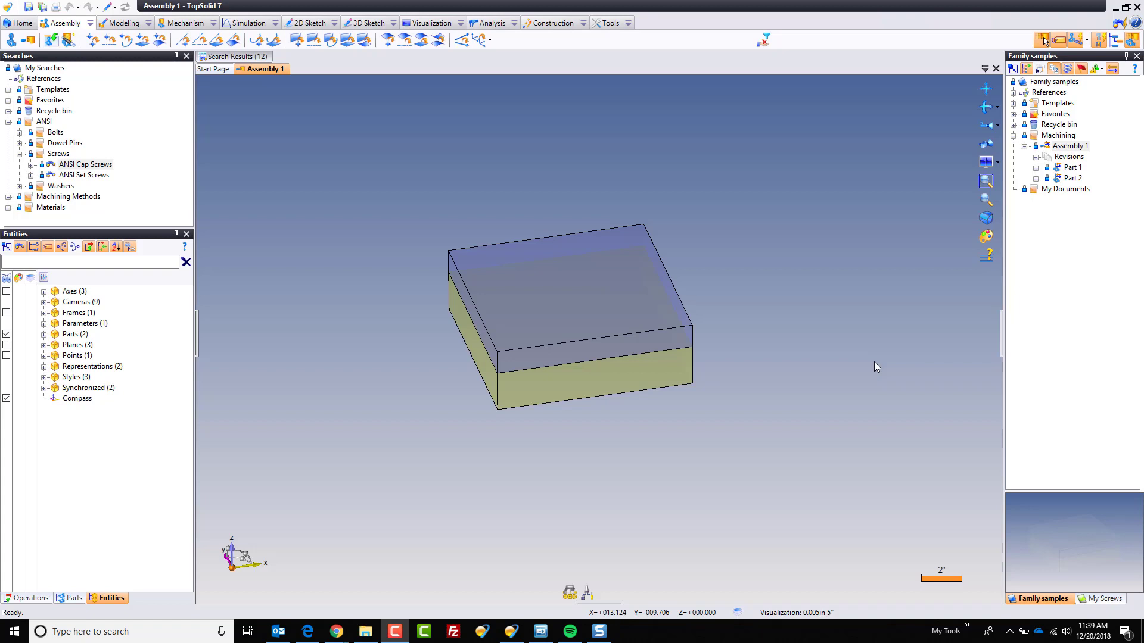
left_click(79, 164)
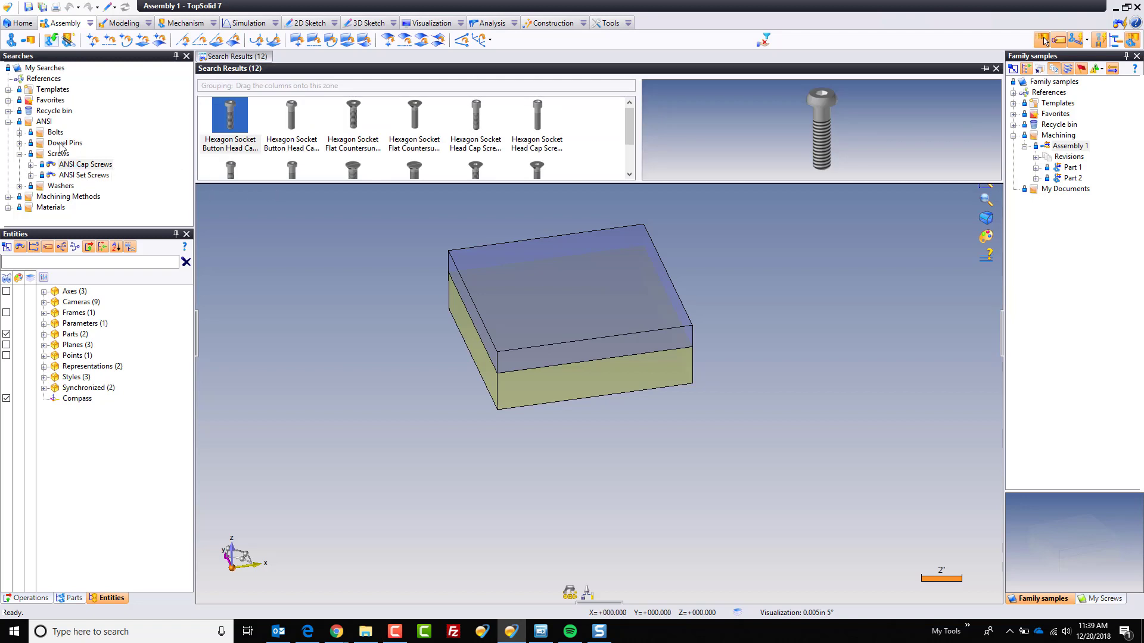
left_click(476, 119)
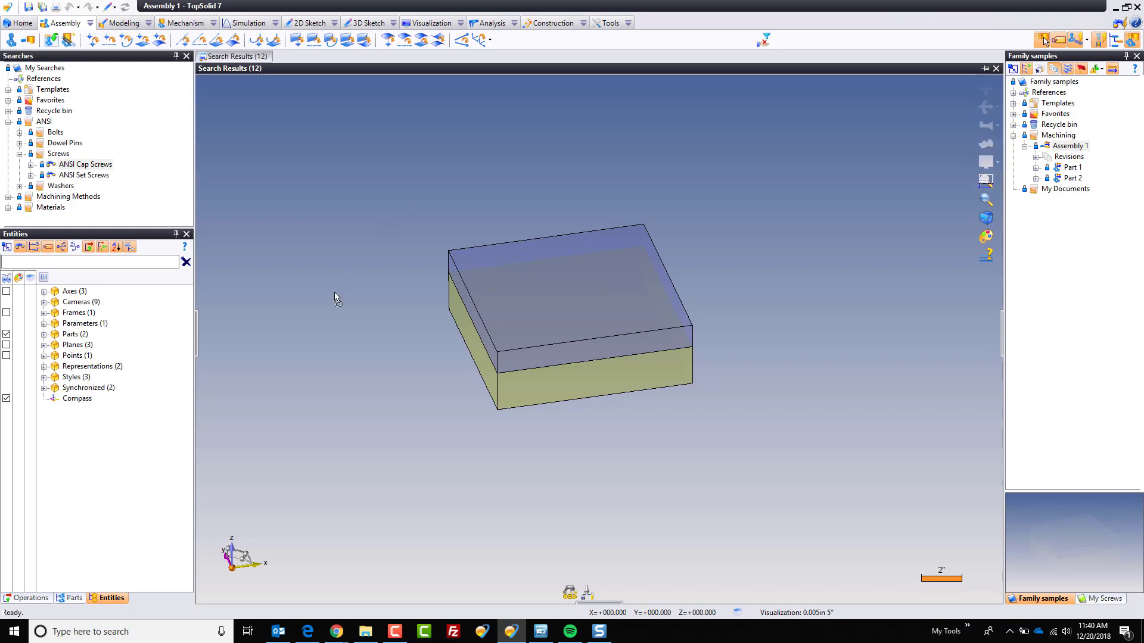
left_click_drag(334, 296, 334, 296)
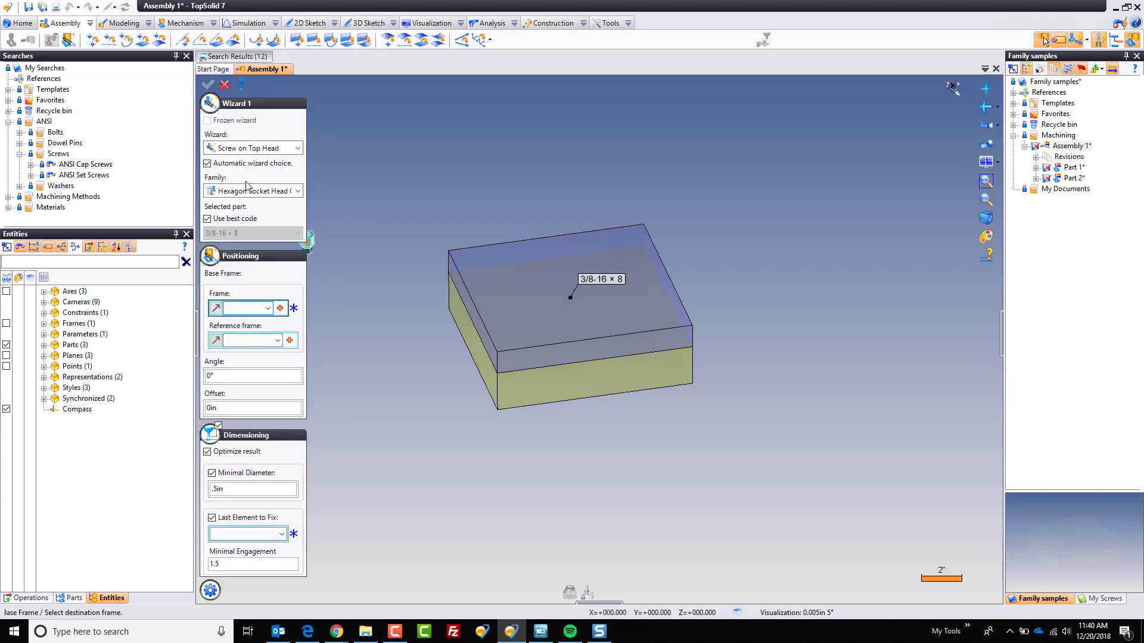
left_click(237, 219)
left_click(246, 234)
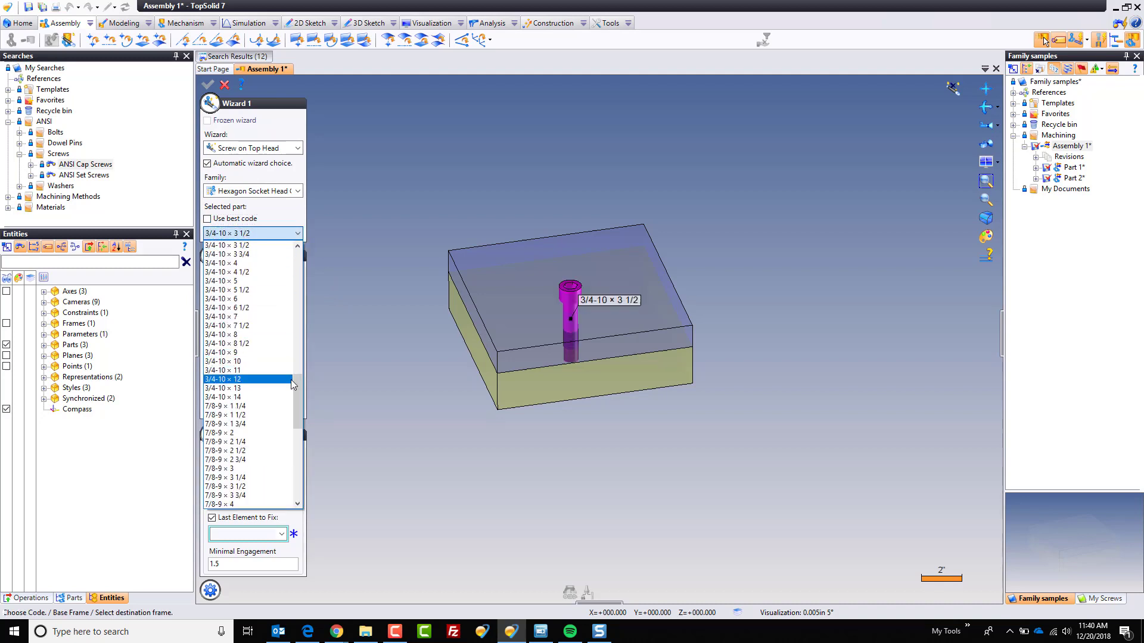
left_click_drag(295, 364, 299, 259)
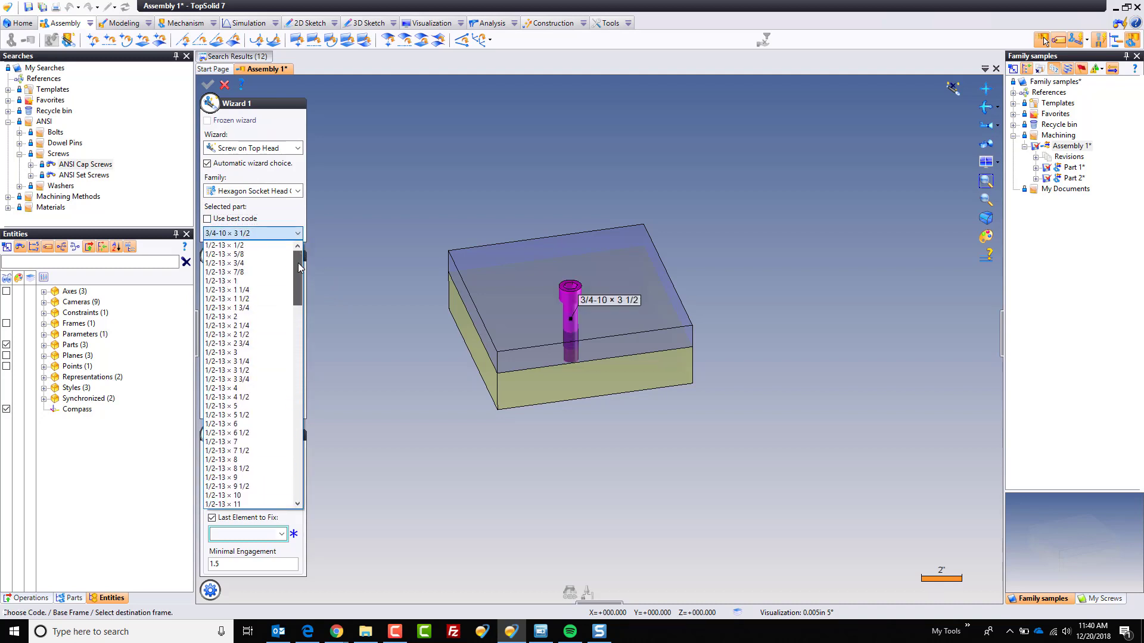
scroll(279, 416, "down", 15)
scroll(279, 417, "down", 5)
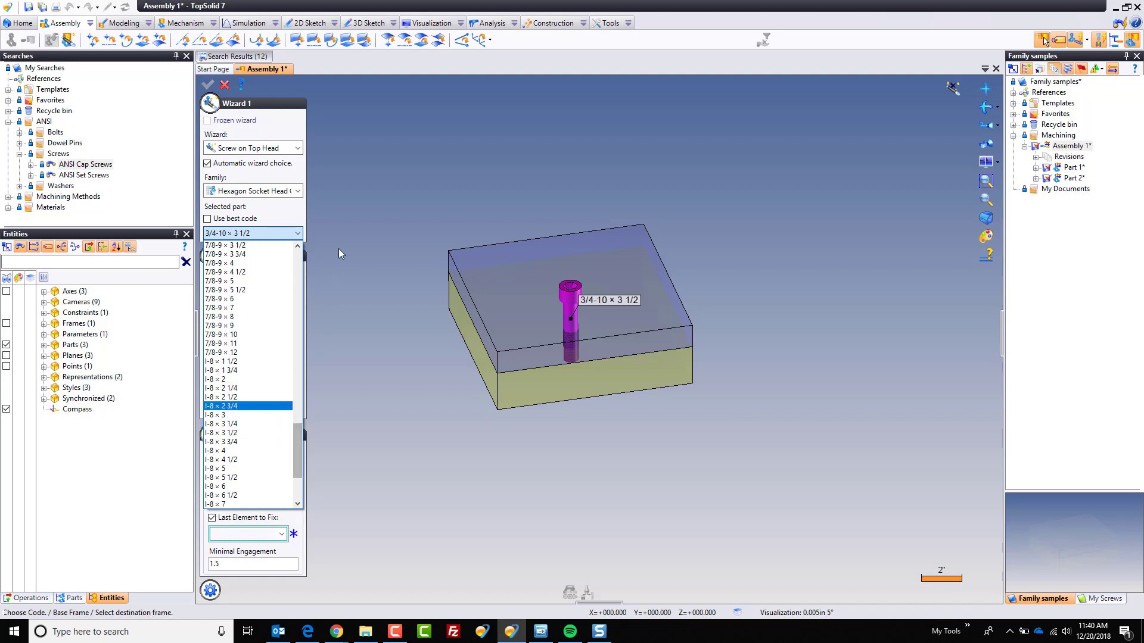
left_click(348, 231)
left_click(225, 86)
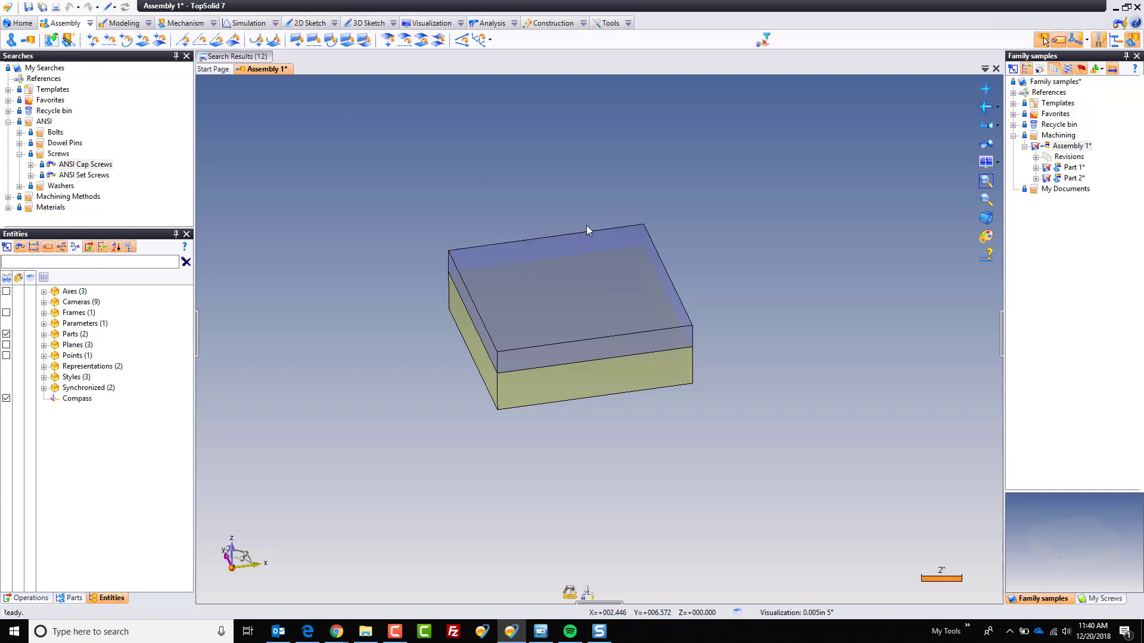
Create a new library 'Demo Screws' under My Libraries and open its project
left_click(19, 23)
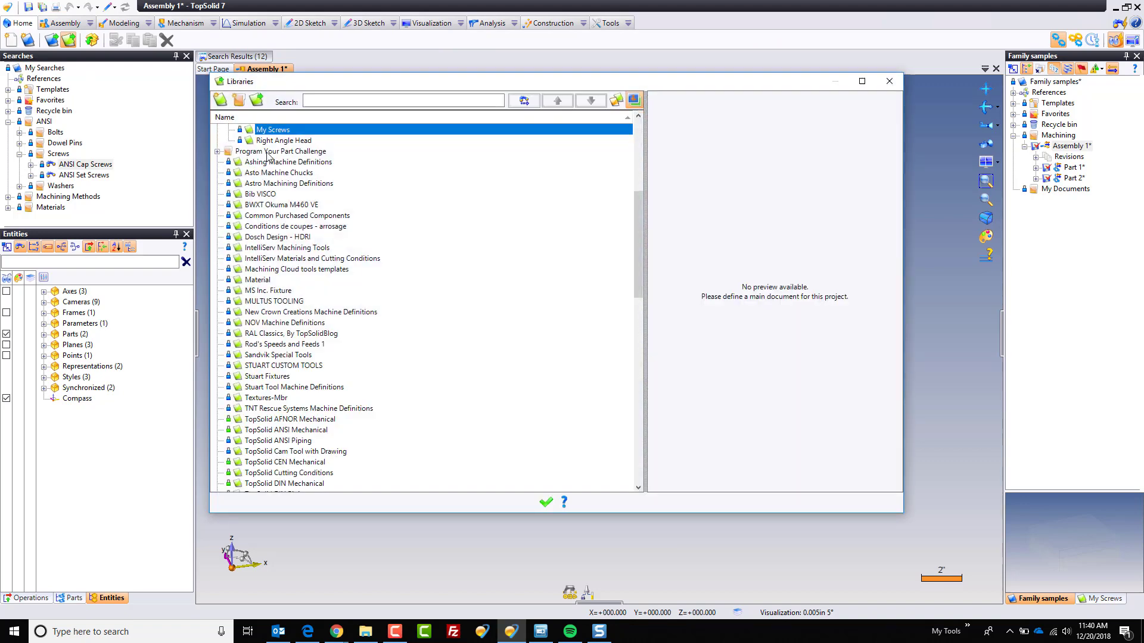
scroll(271, 239, "up", 3)
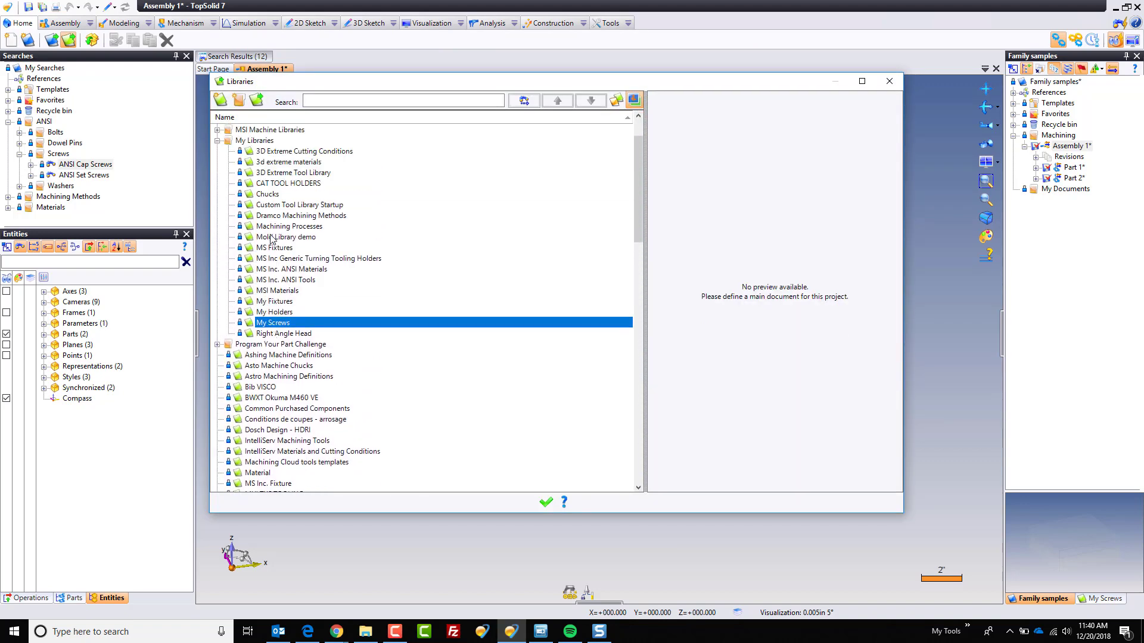
right_click(250, 142)
left_click(290, 149)
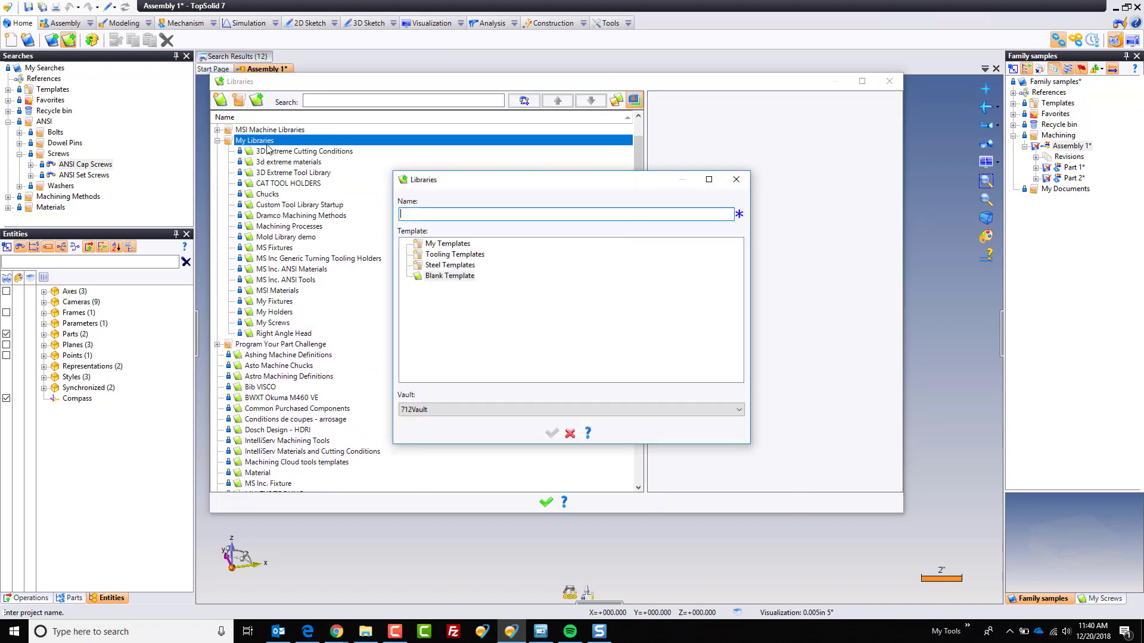
type("Demo")
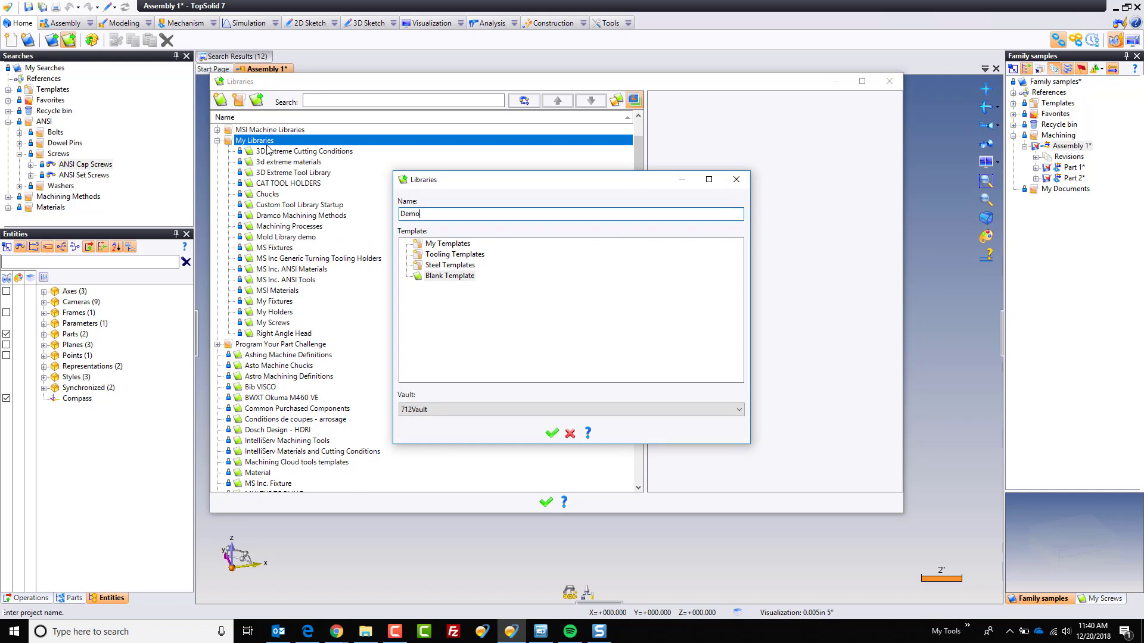
type(" Screws")
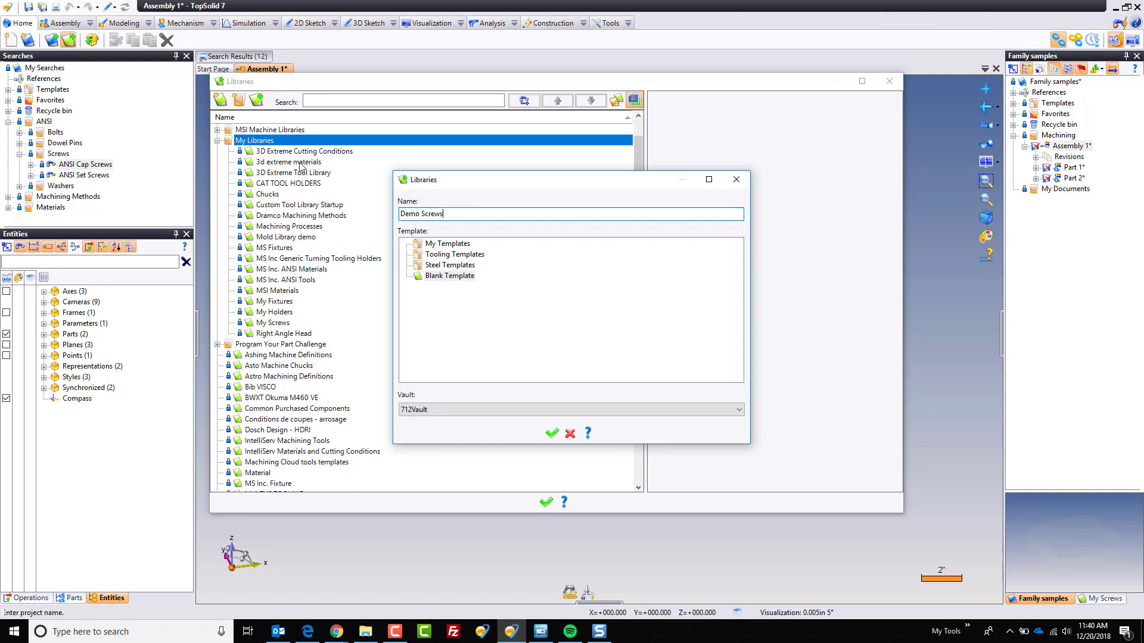
left_click(552, 434)
double_click(281, 129)
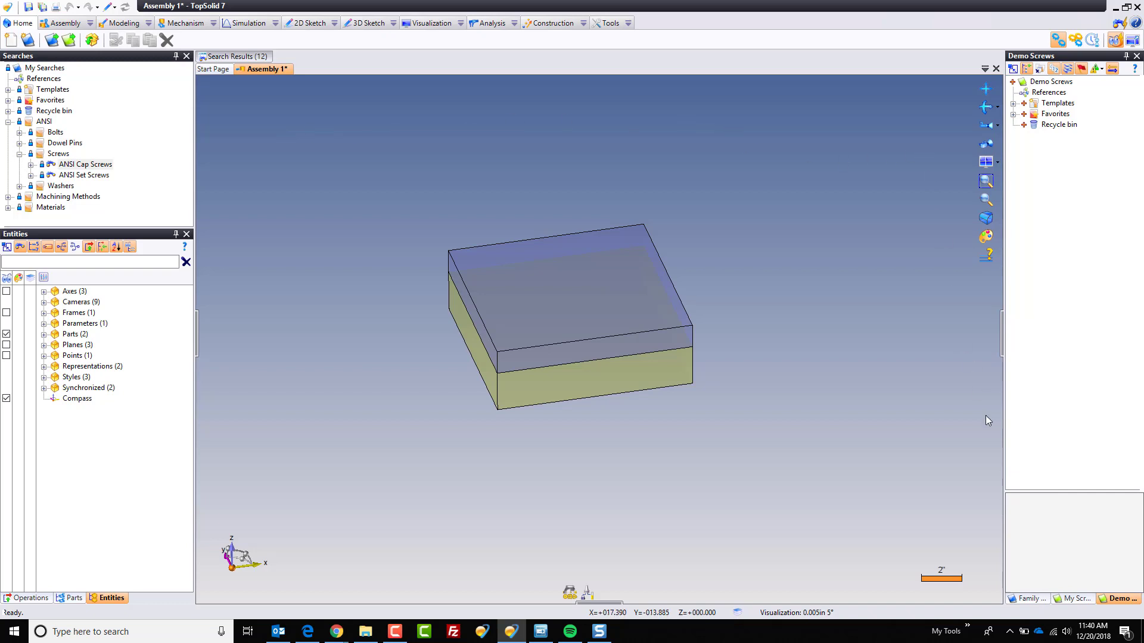
Open the TopSolid ANSI Mechanical library from the Family samples references
left_click(1029, 596)
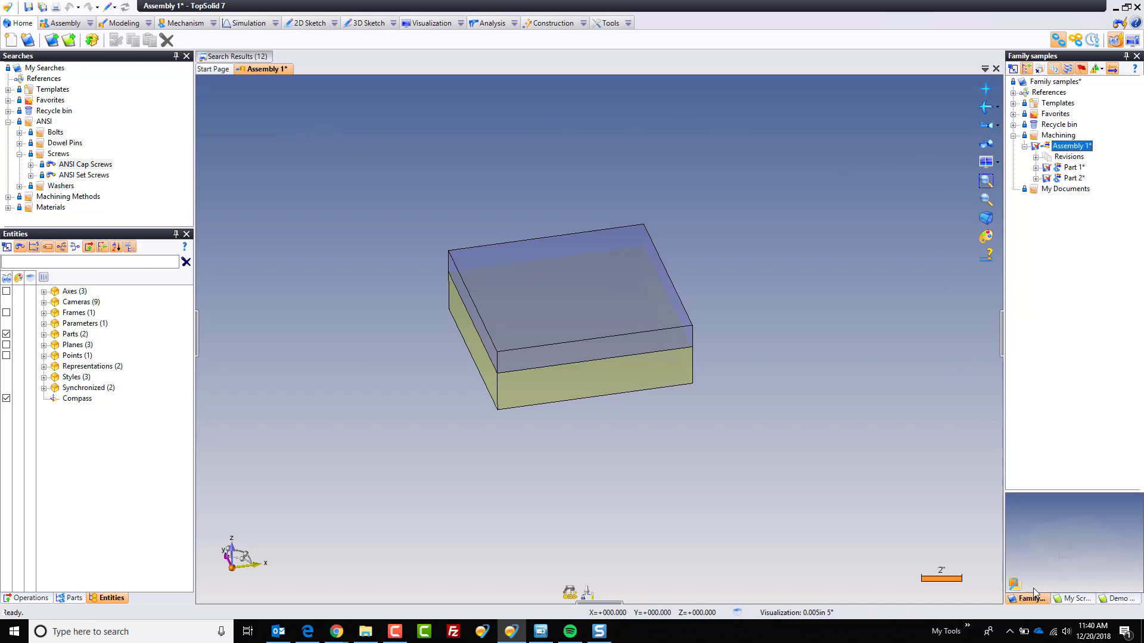
left_click(1013, 93)
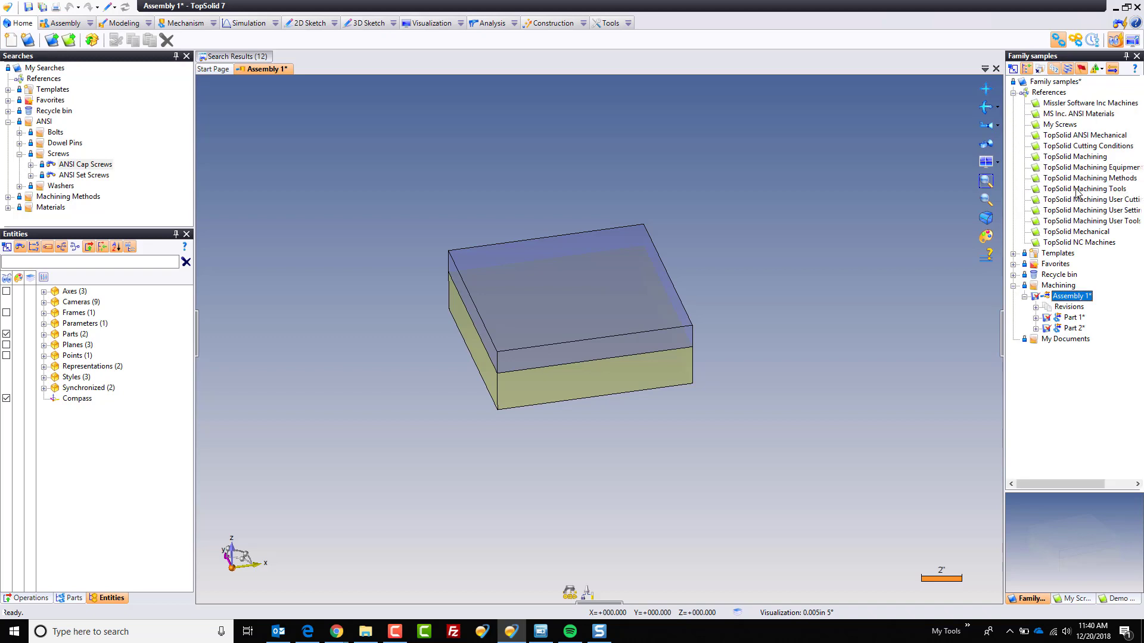
double_click(1084, 135)
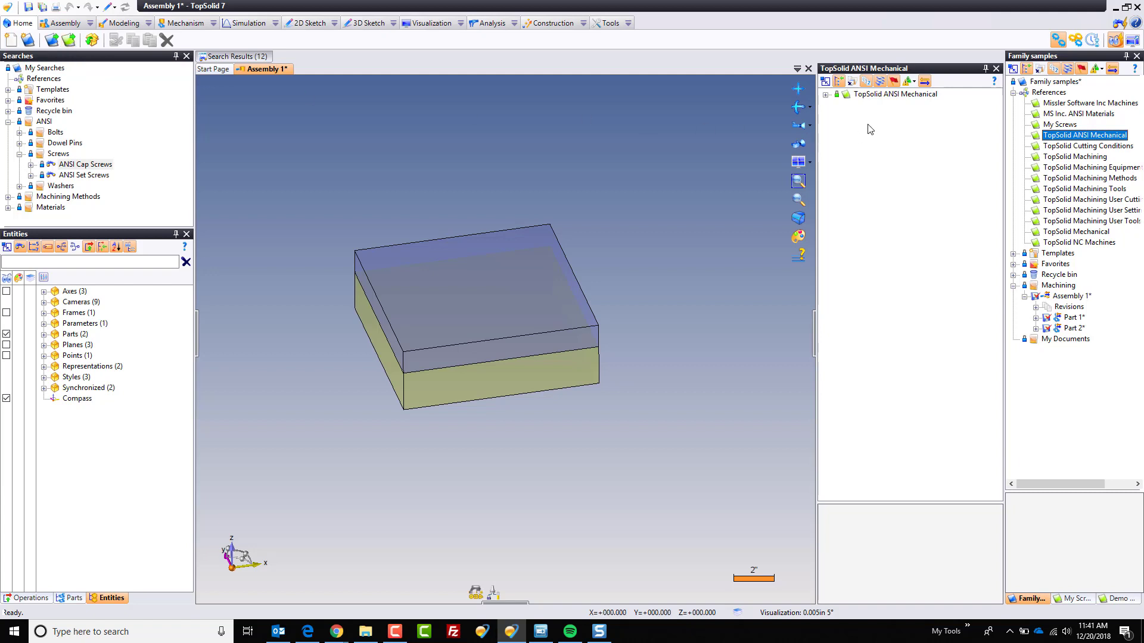
Expand Components > Fasteners > Screws > Screws - UNC, widen the panel, and preview the cap screw families
left_click(825, 95)
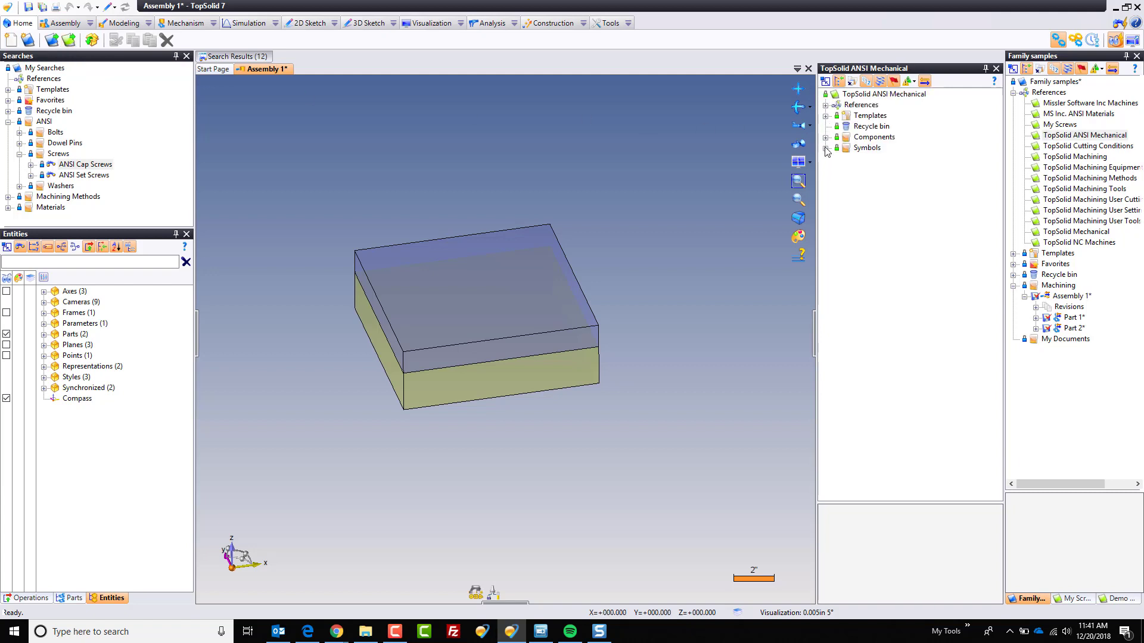
left_click(826, 137)
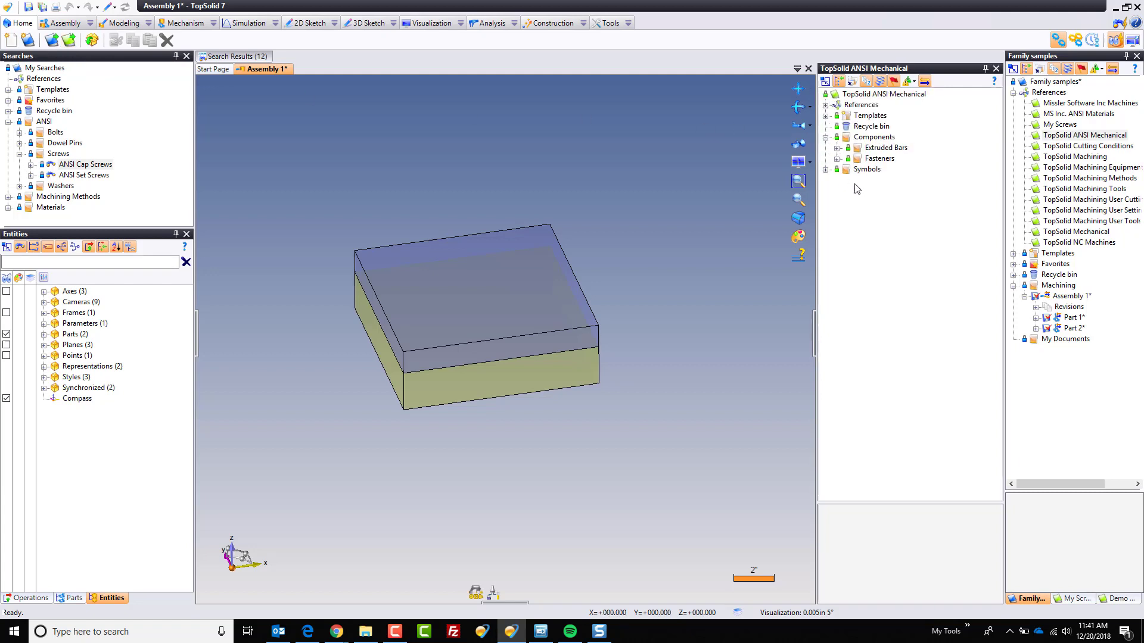
left_click(837, 158)
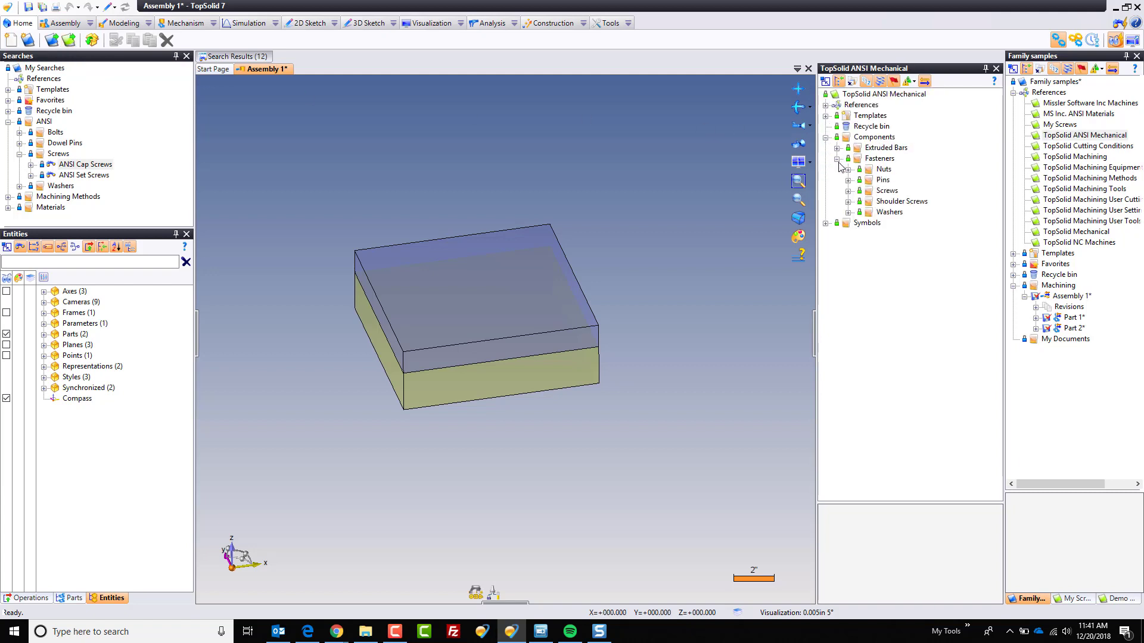
left_click(848, 192)
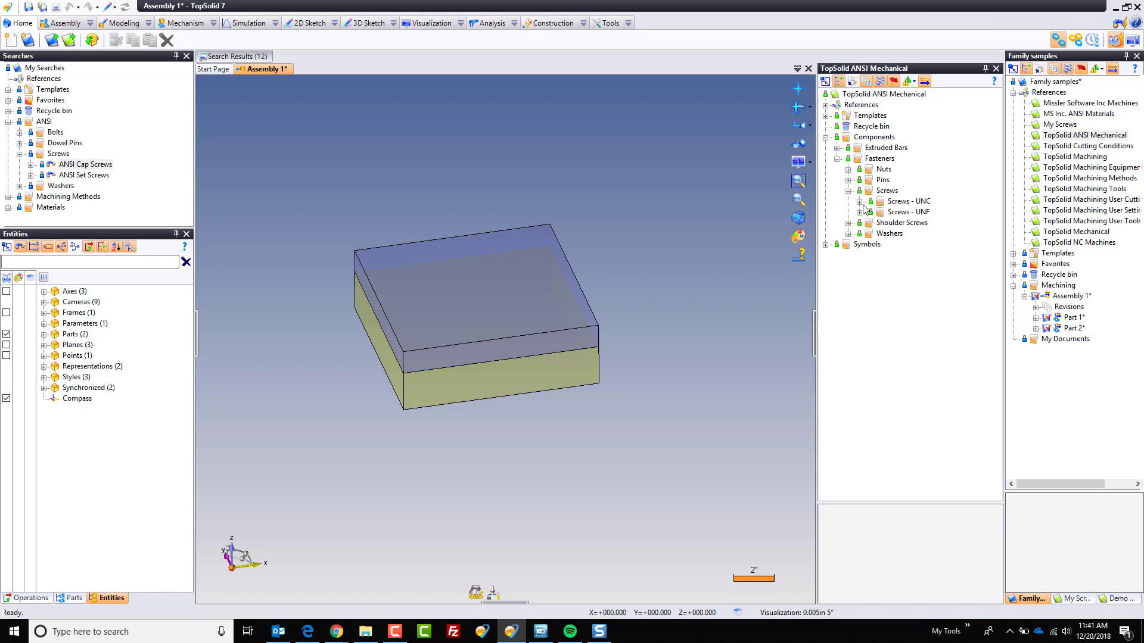
left_click(860, 202)
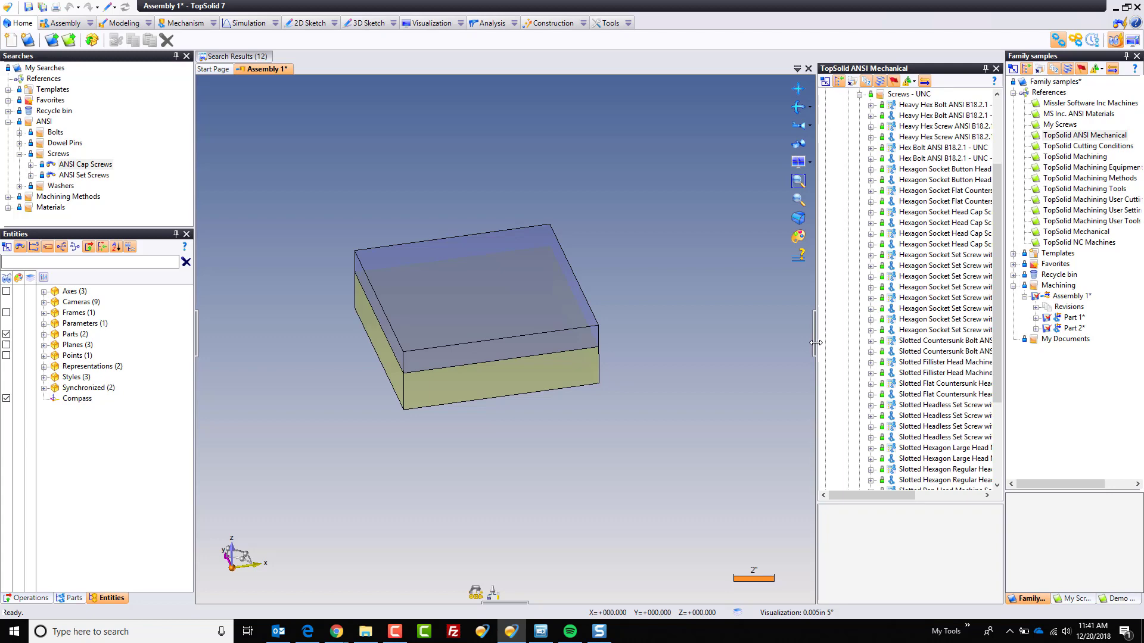
left_click_drag(815, 344, 682, 342)
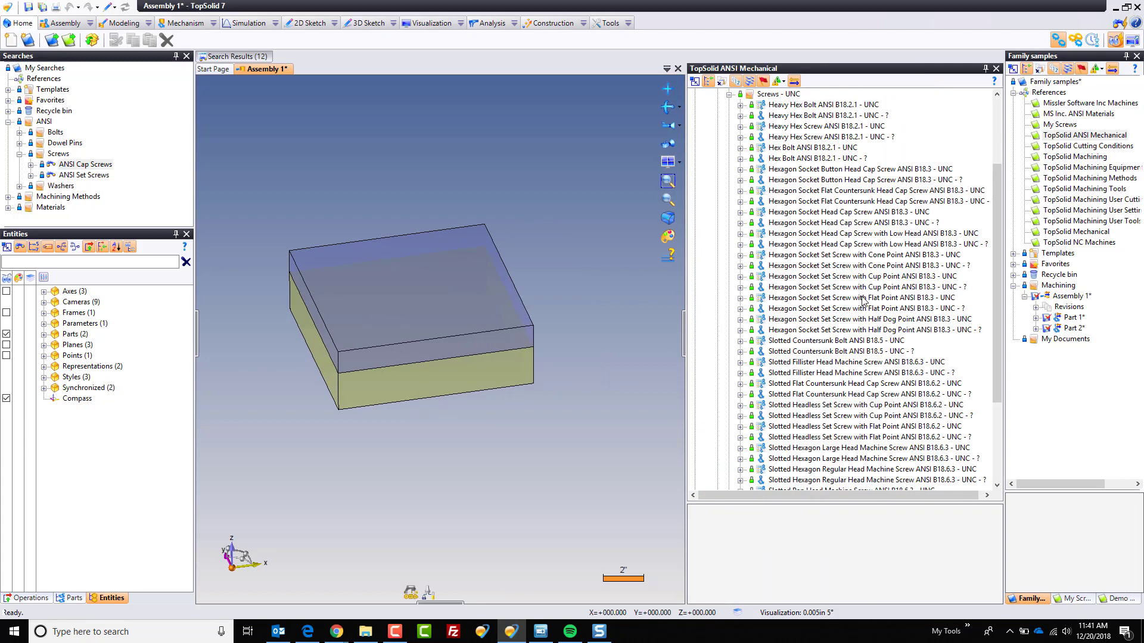
left_click(852, 233)
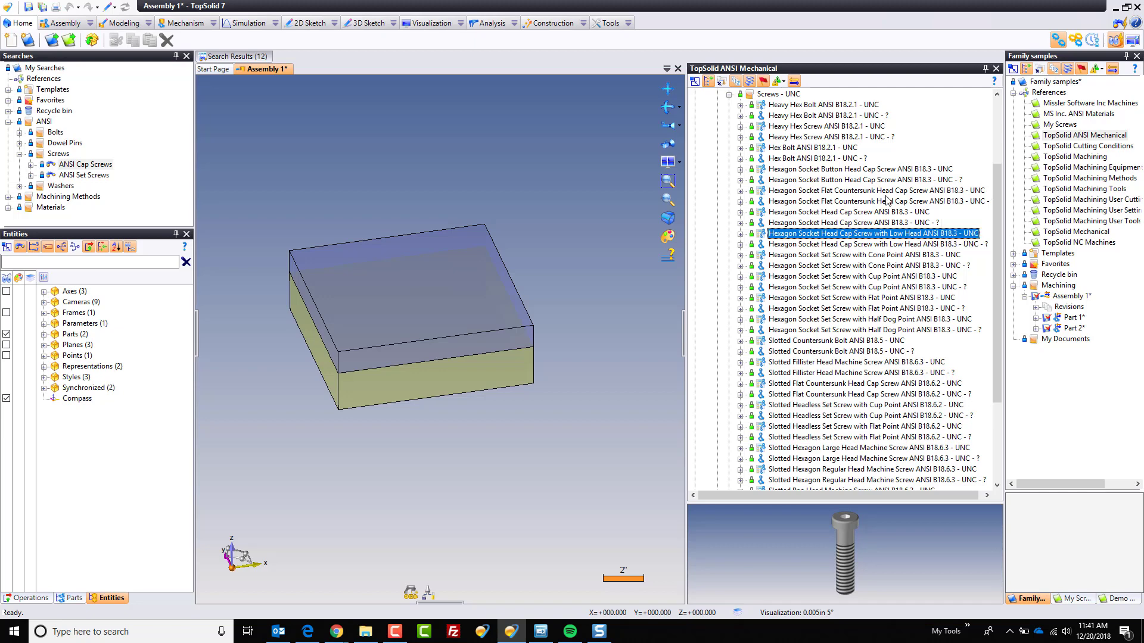
left_click(873, 213)
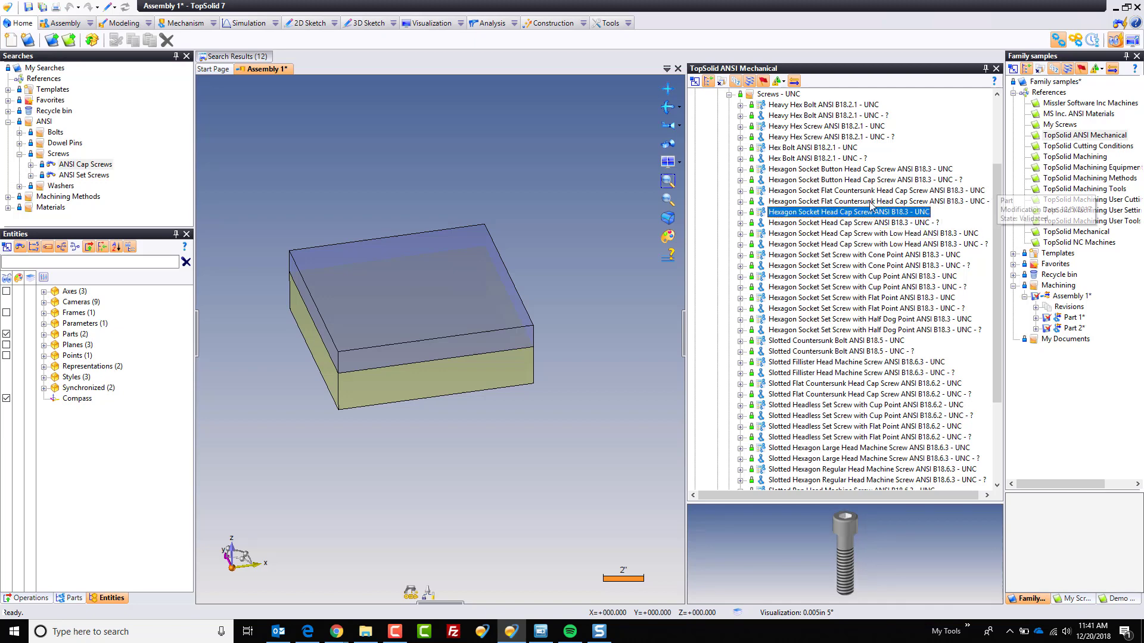
Open the Hexagon Socket Head Cap Screw ANSI B18.3 - UNC family and derive it, including the generic document
double_click(841, 213)
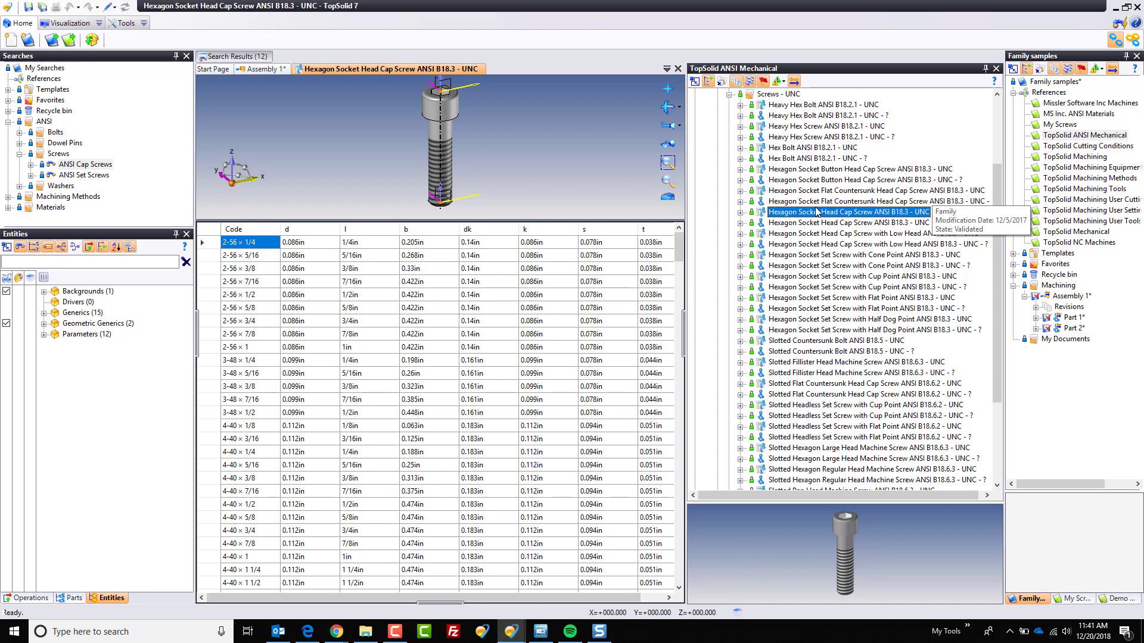
left_click(144, 23)
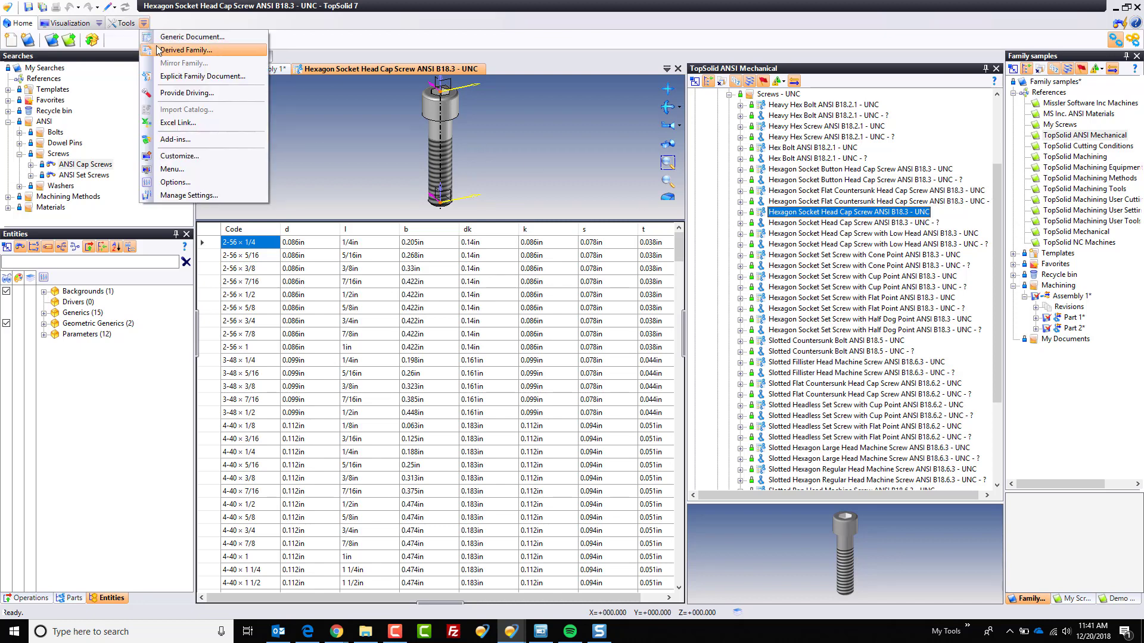
left_click(202, 52)
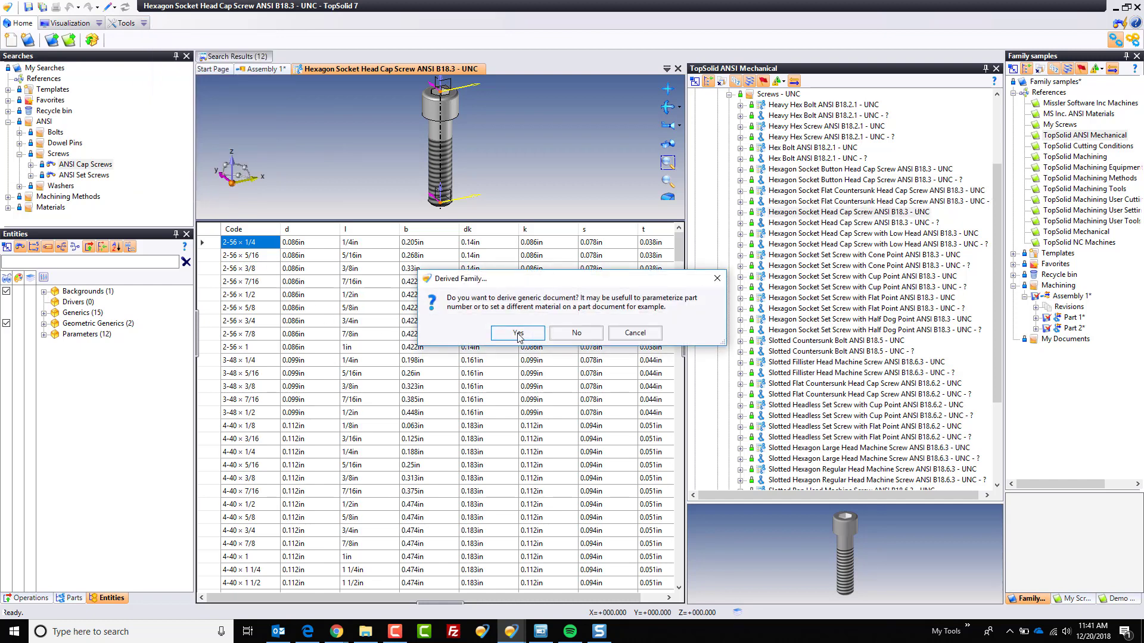
left_click(518, 333)
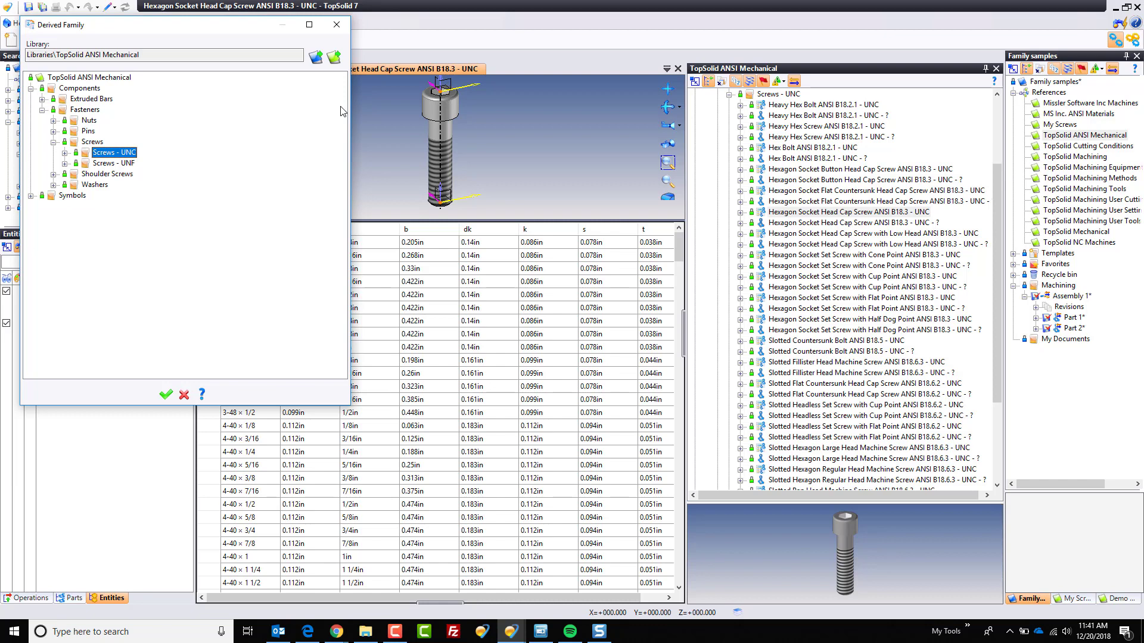
Choose Demo Screws as the destination library and create a 'My screws' folder in it
left_click(334, 58)
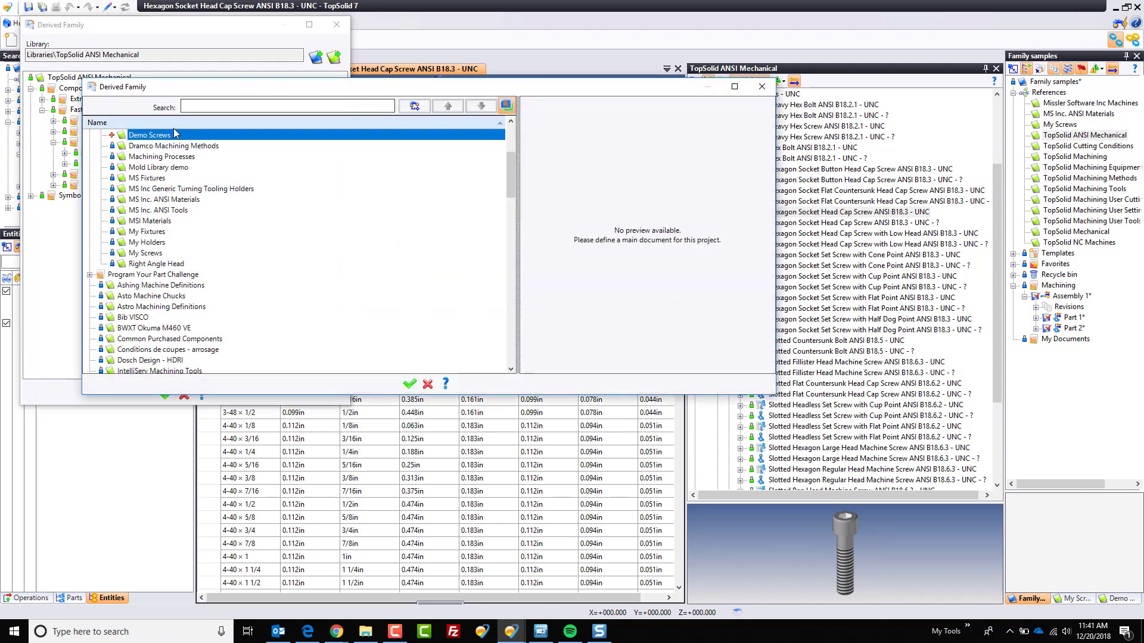
left_click(409, 386)
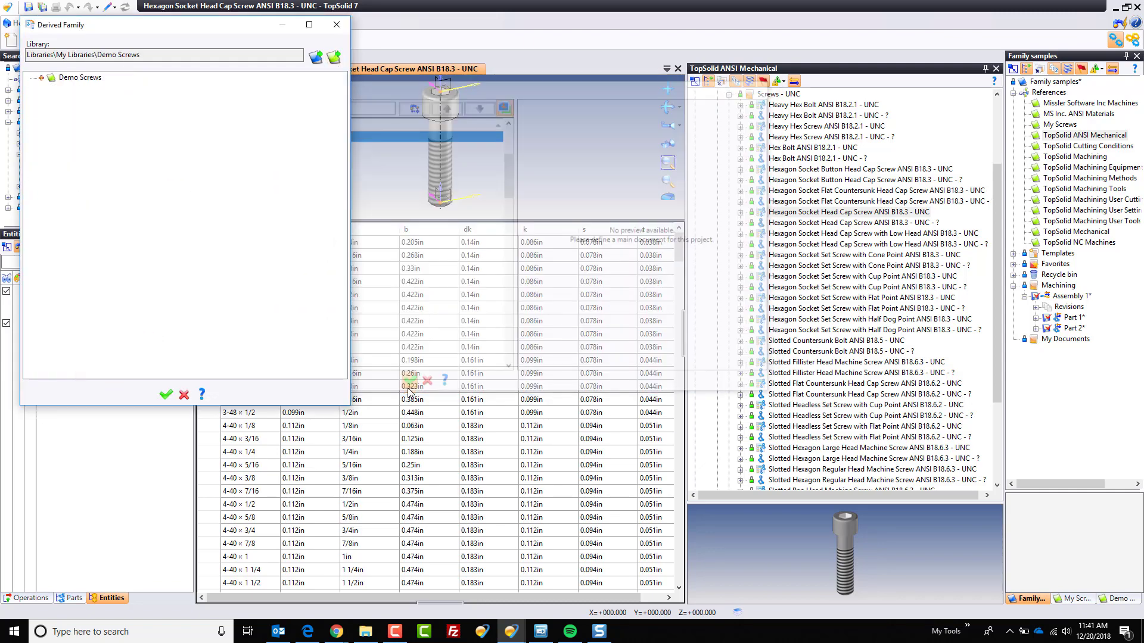
left_click(77, 79)
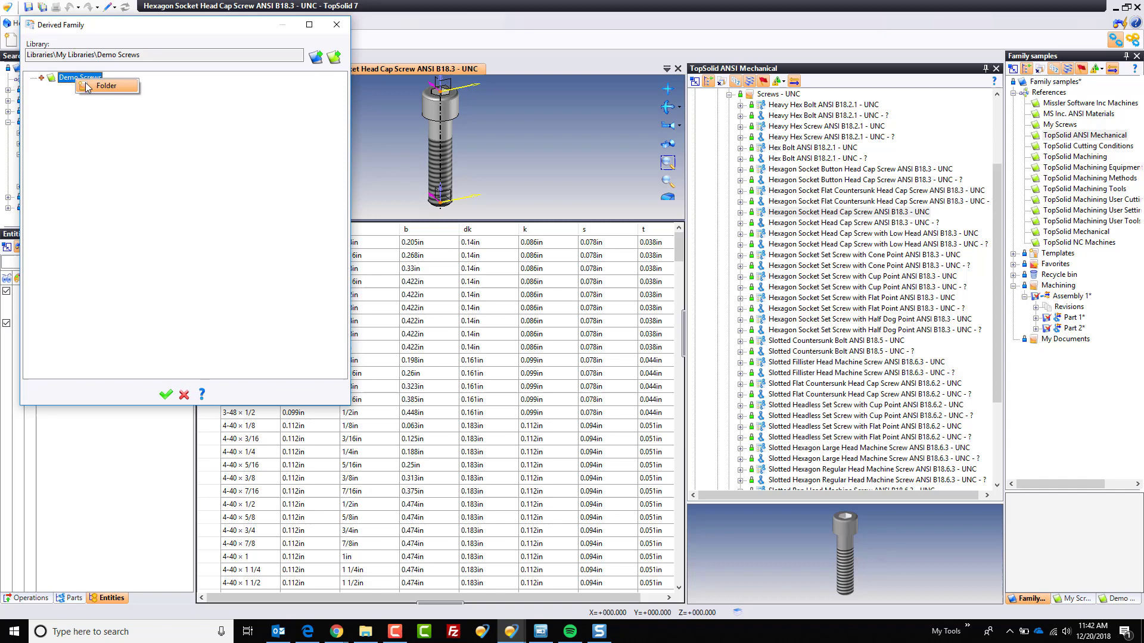
left_click(79, 86)
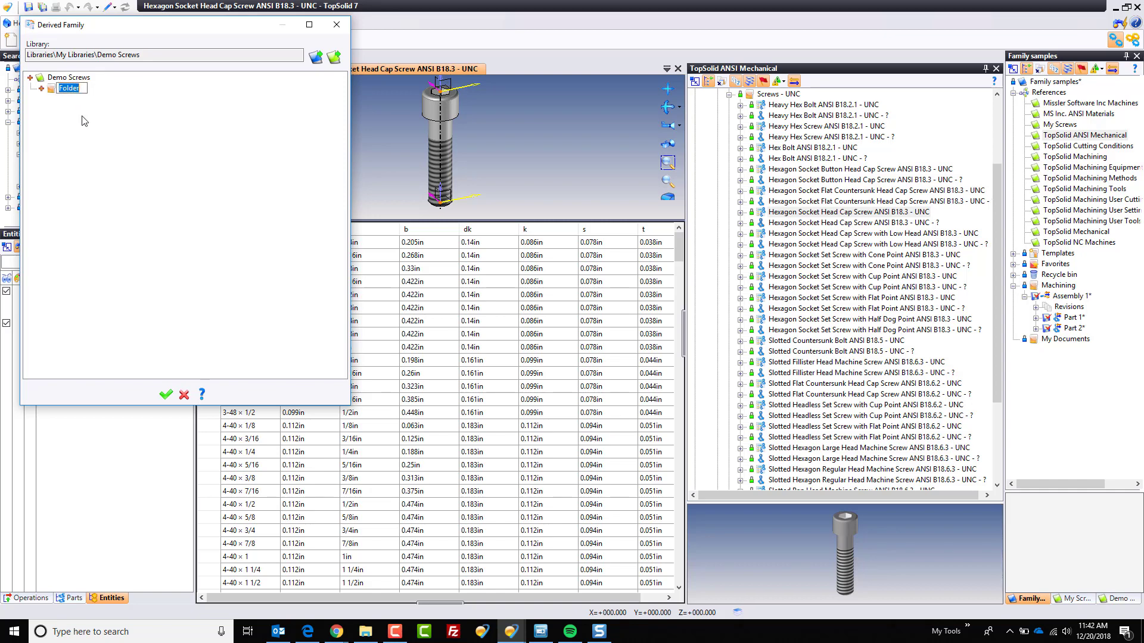
type("My screws")
key("Return")
Confirm the derived family and show it in Demo Screws' My screws folder, closing the ANSI Mechanical listing
left_click(166, 395)
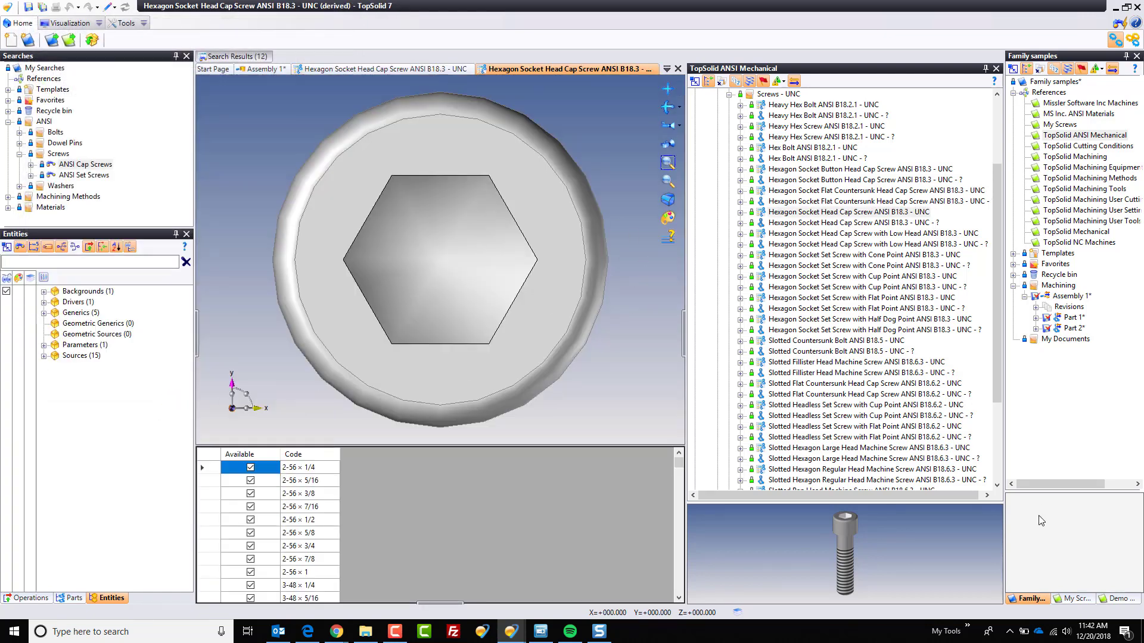
left_click(1122, 598)
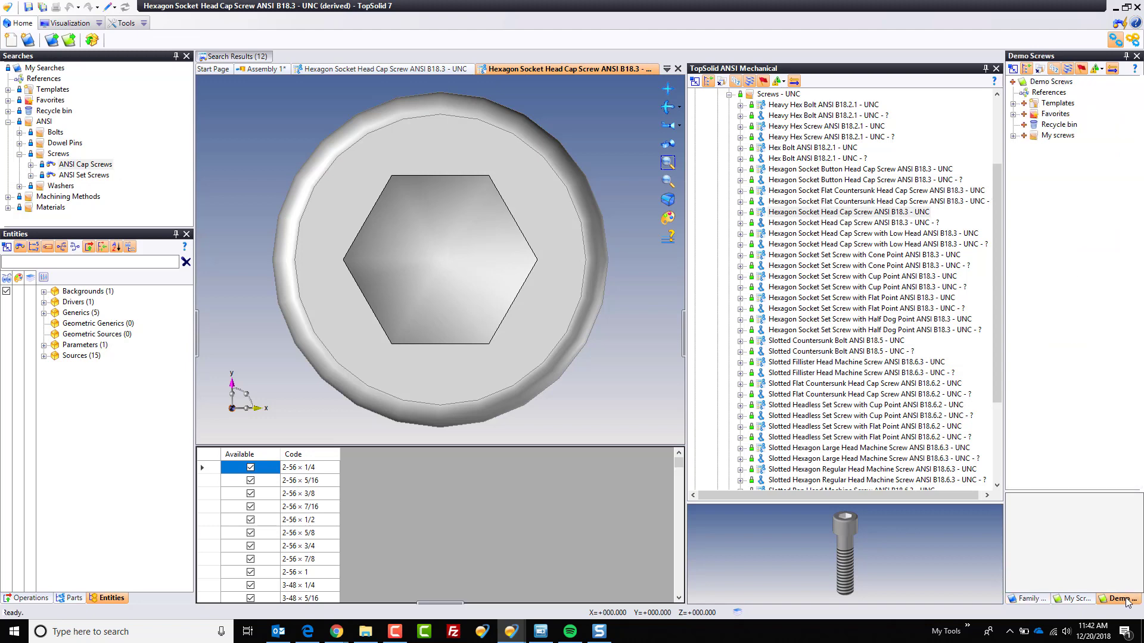
left_click(1012, 136)
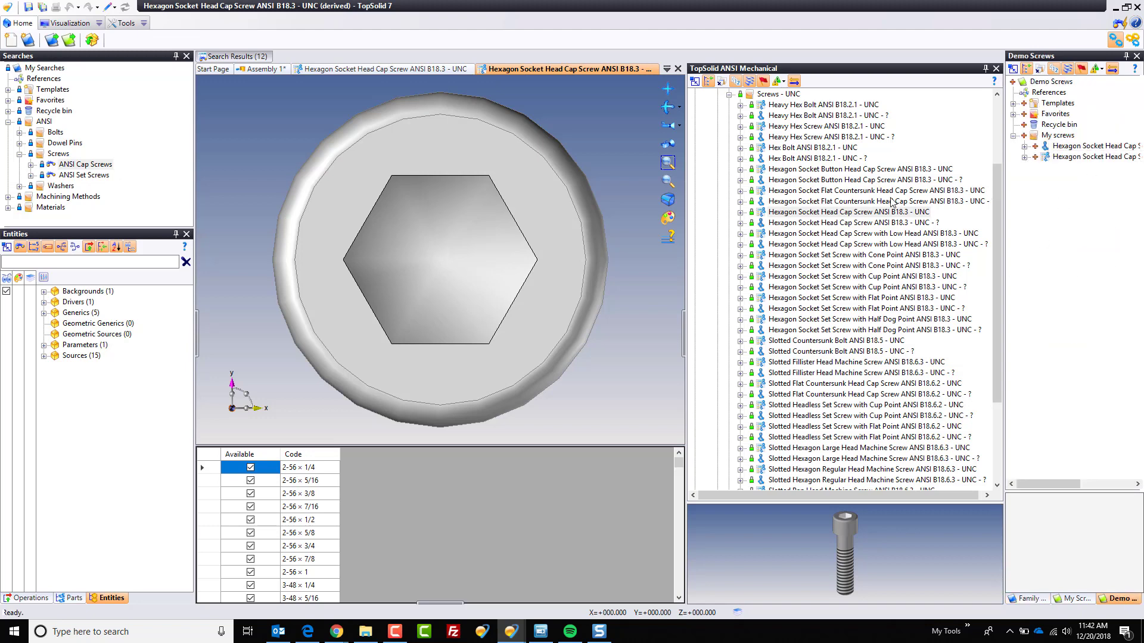
left_click(996, 68)
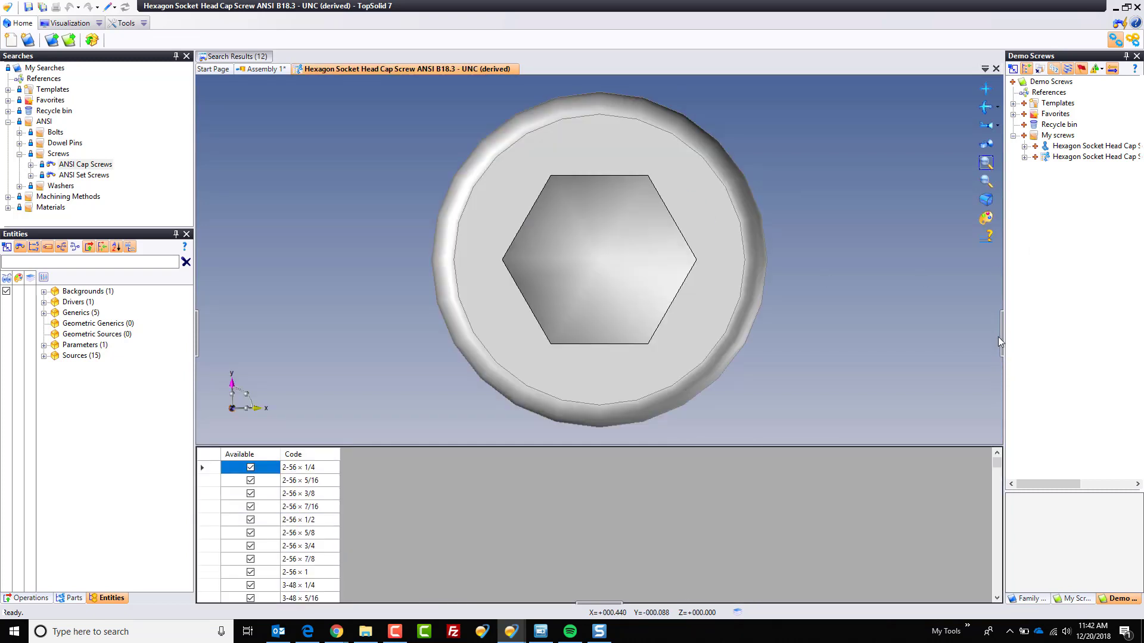
left_click_drag(999, 336, 841, 339)
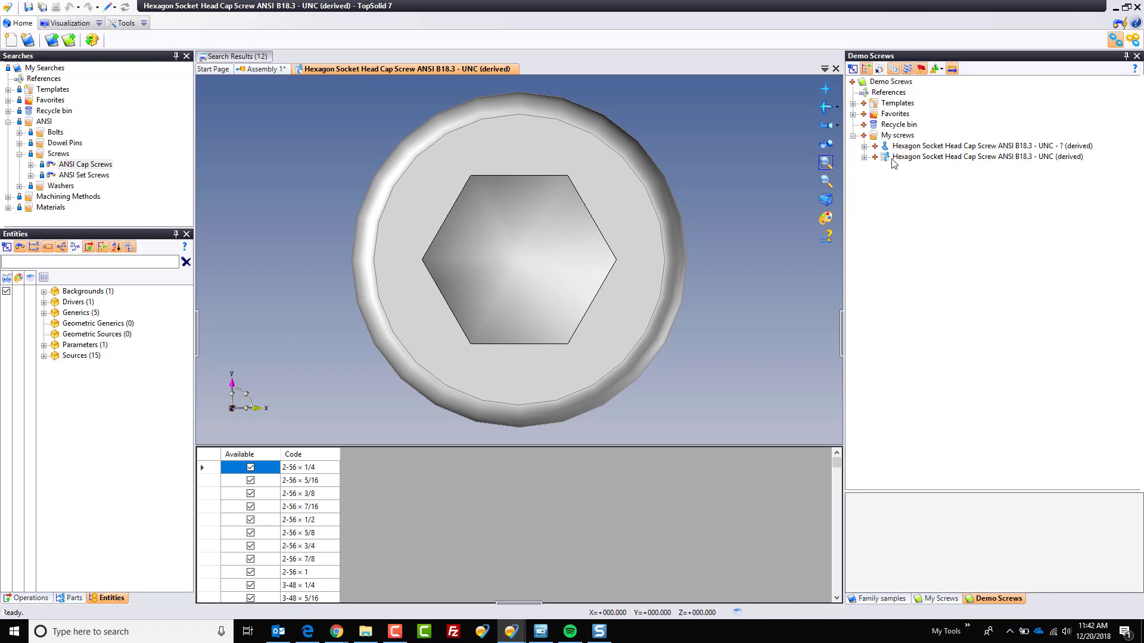
Rename the derived UNC screw family to 'My Standard Screws'
left_click(942, 158)
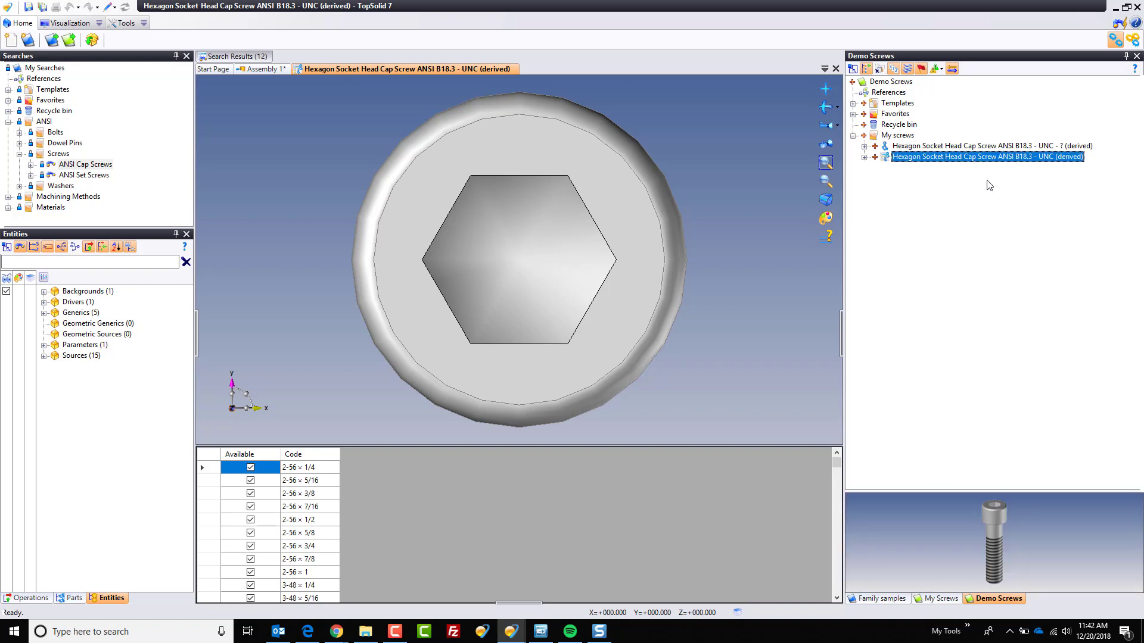
key("F2")
type("My ")
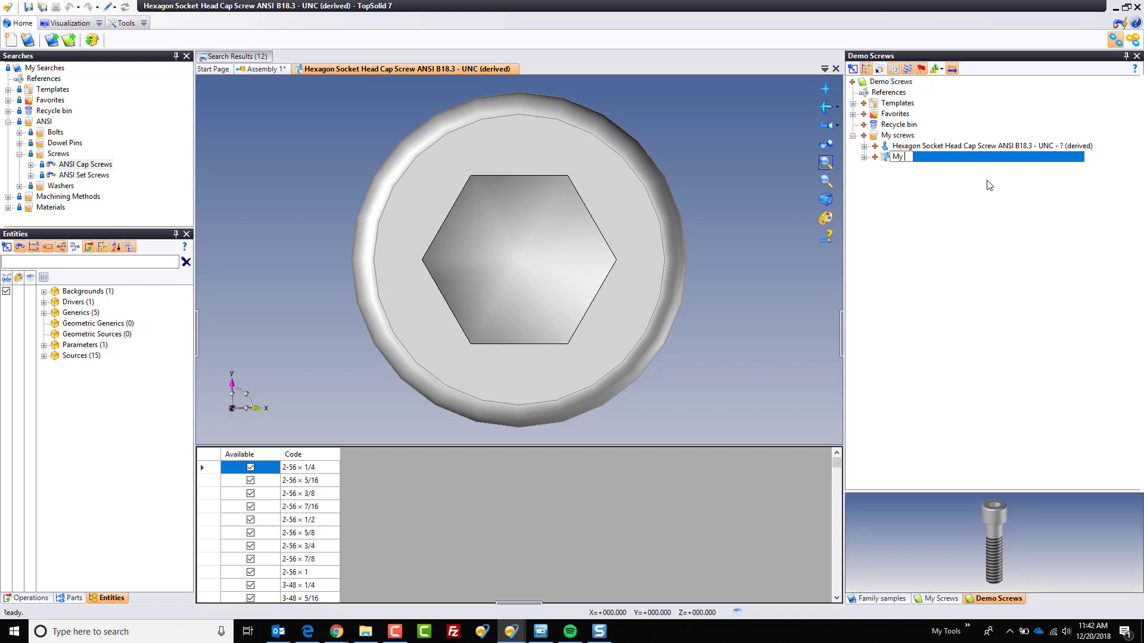
type("Standard Screws")
key("Return")
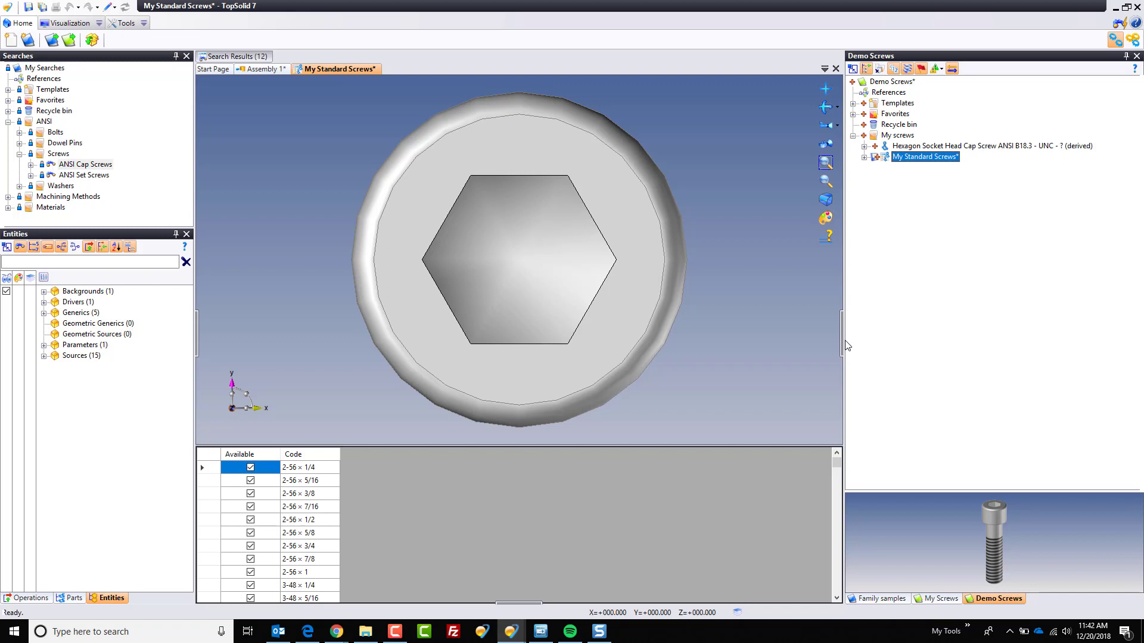
Resize the 3-D view and the size table so more table rows are visible
left_click_drag(844, 349, 939, 351)
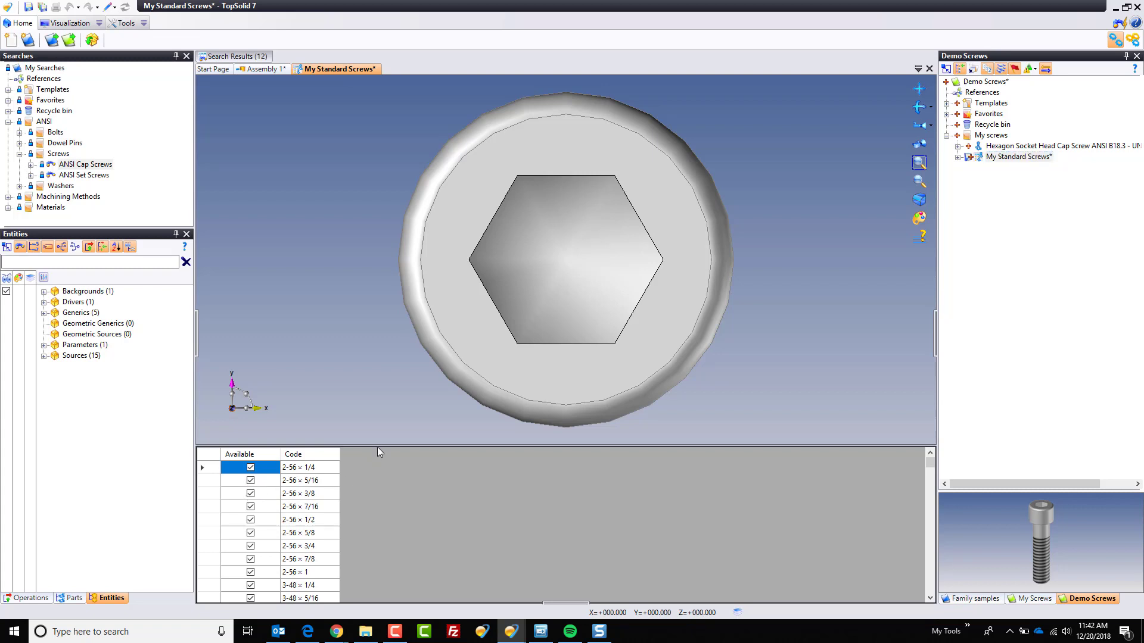
left_click_drag(377, 445, 384, 312)
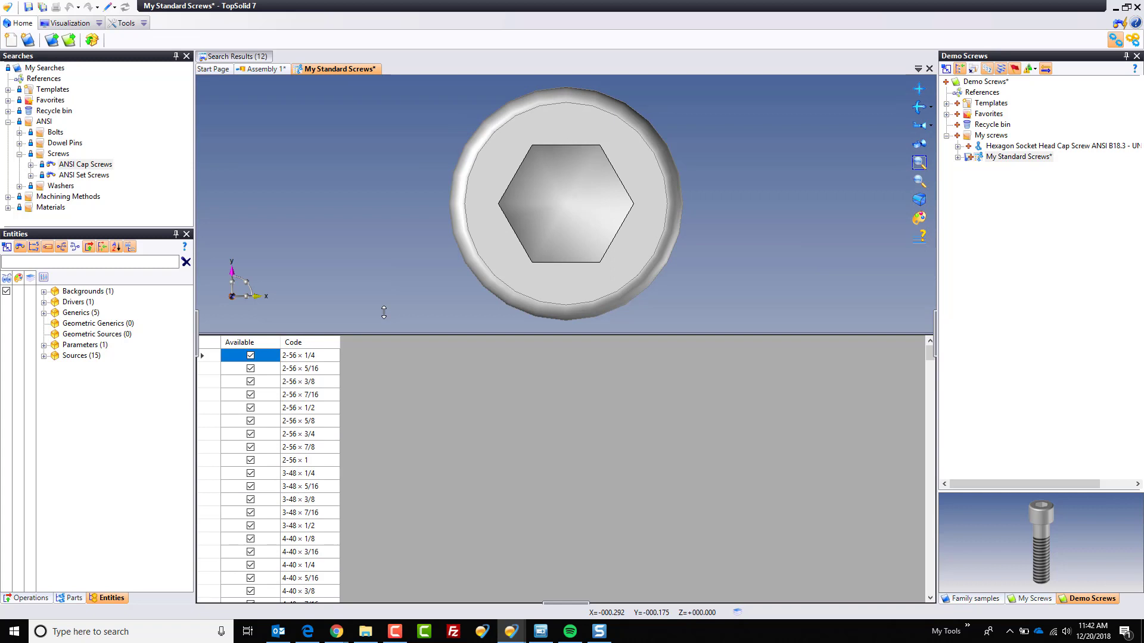
left_click(272, 369)
scroll(276, 417, "down", 12)
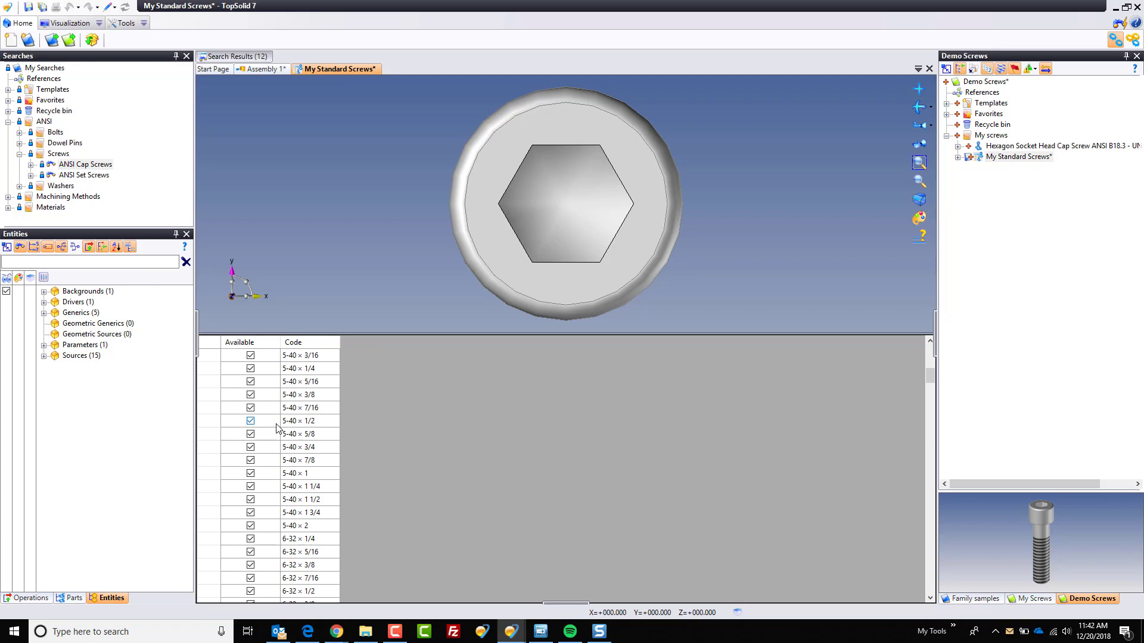
scroll(276, 426, "down", 1)
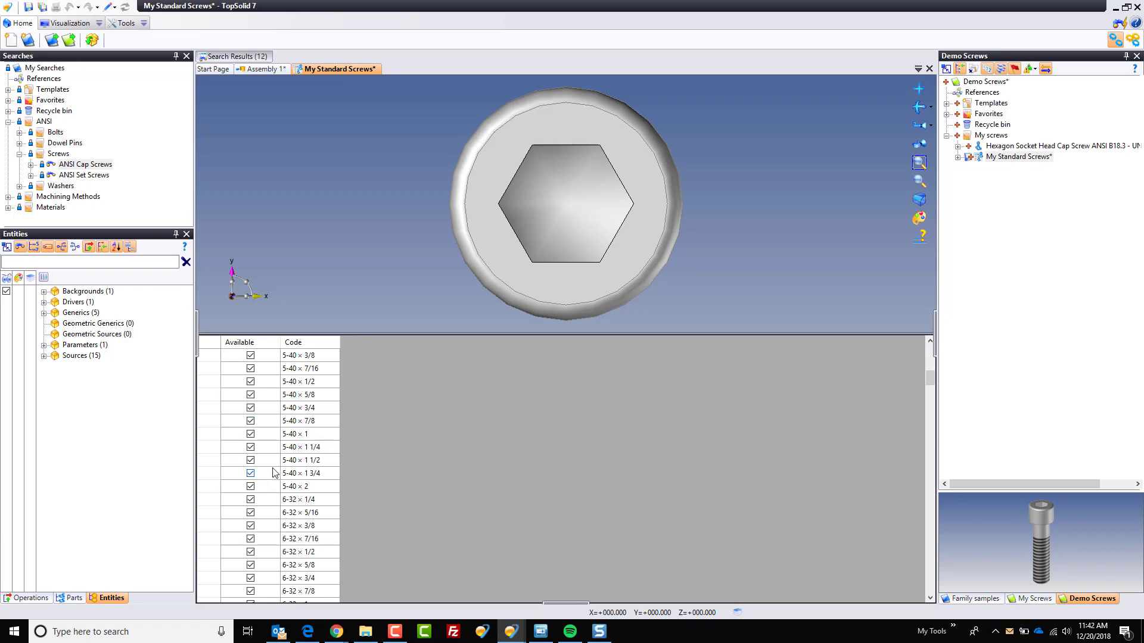
scroll(272, 473, "up", 13)
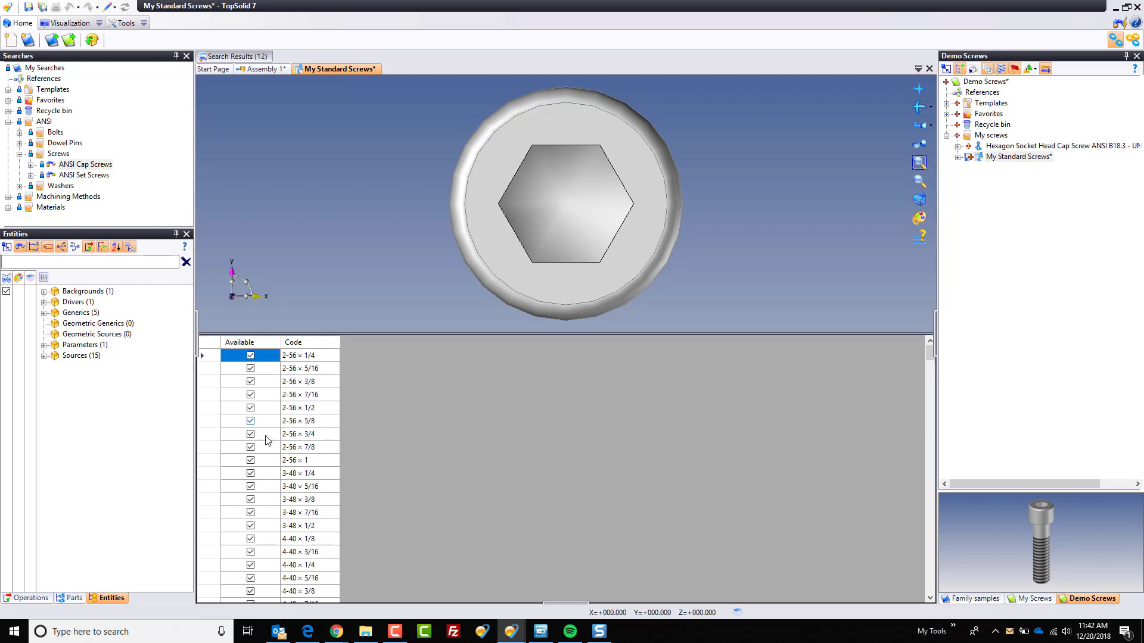
scroll(267, 452, "down", 11)
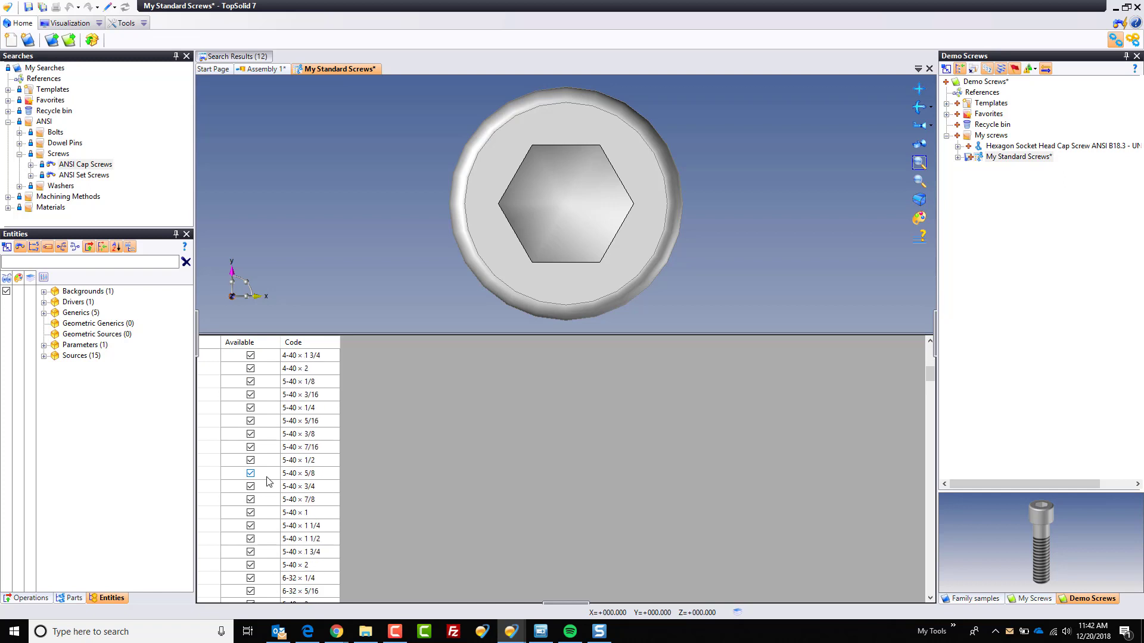
scroll(268, 482, "down", 2)
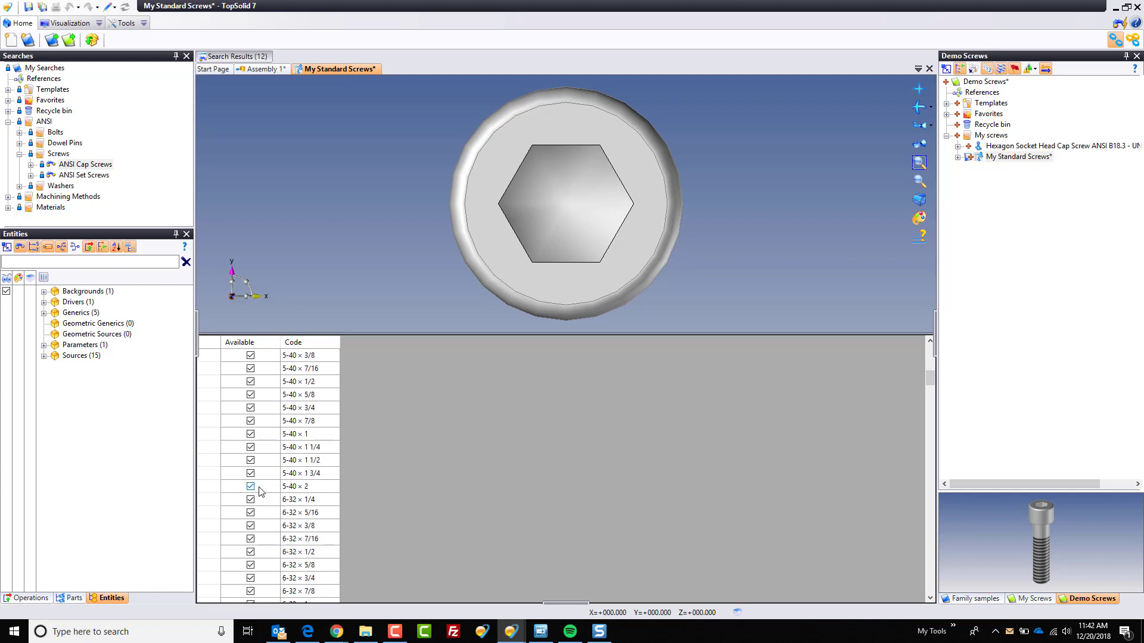
Mark sizes 5-40 × 3/8 through 2 and 6-32 × 1 1/4 through 2 unavailable
left_click(268, 489, "shift")
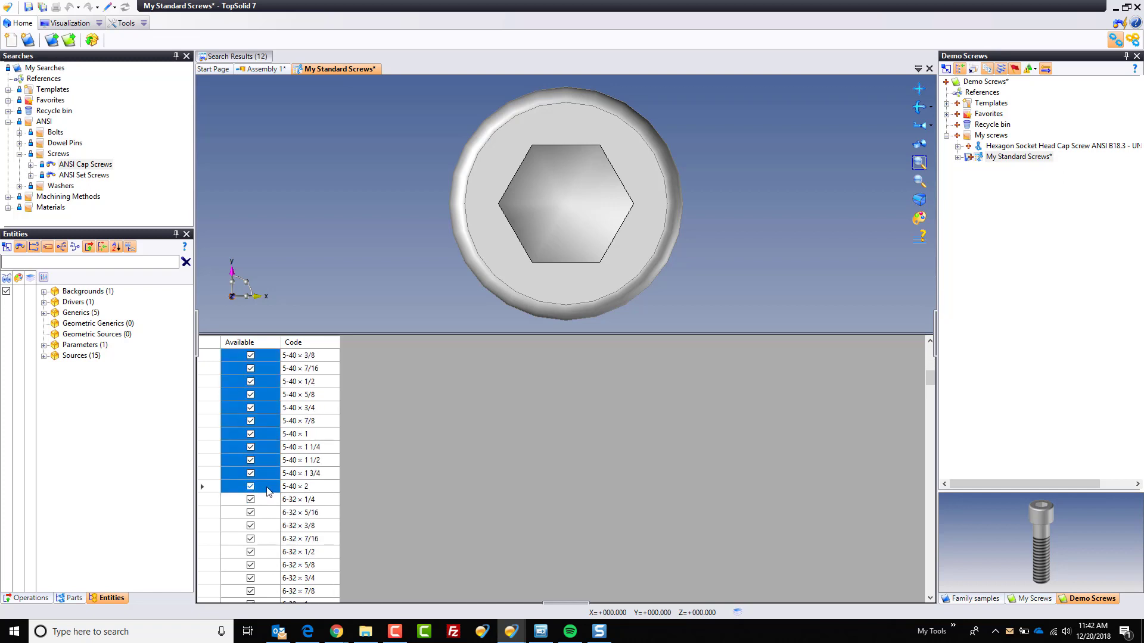
key("space")
scroll(275, 505, "down", 2)
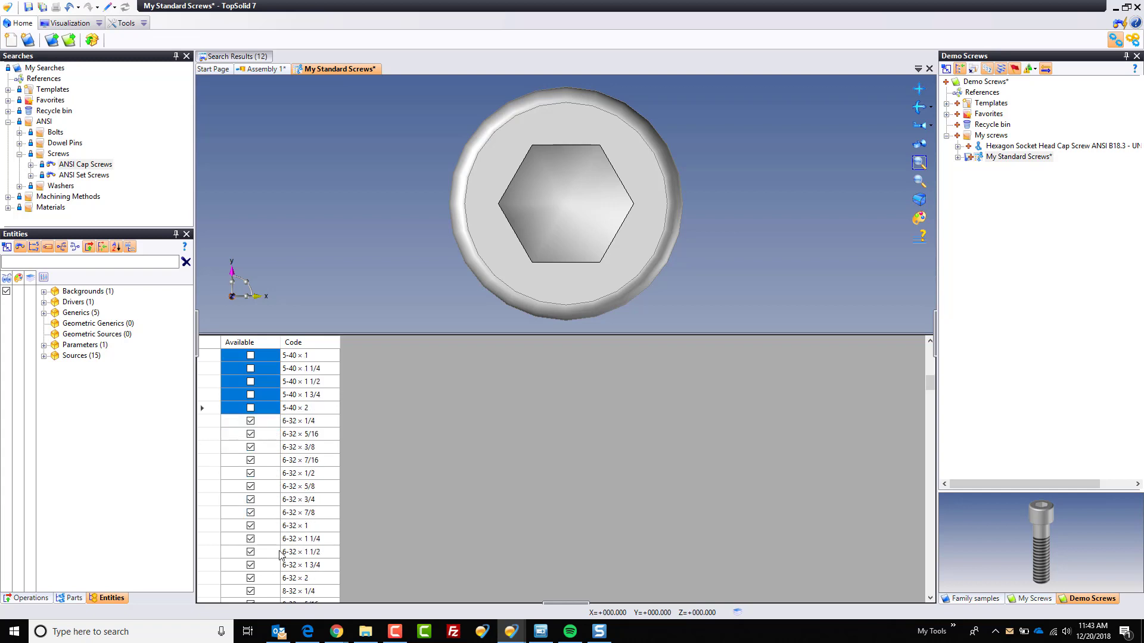
left_click(270, 540)
scroll(271, 548, "down", 2)
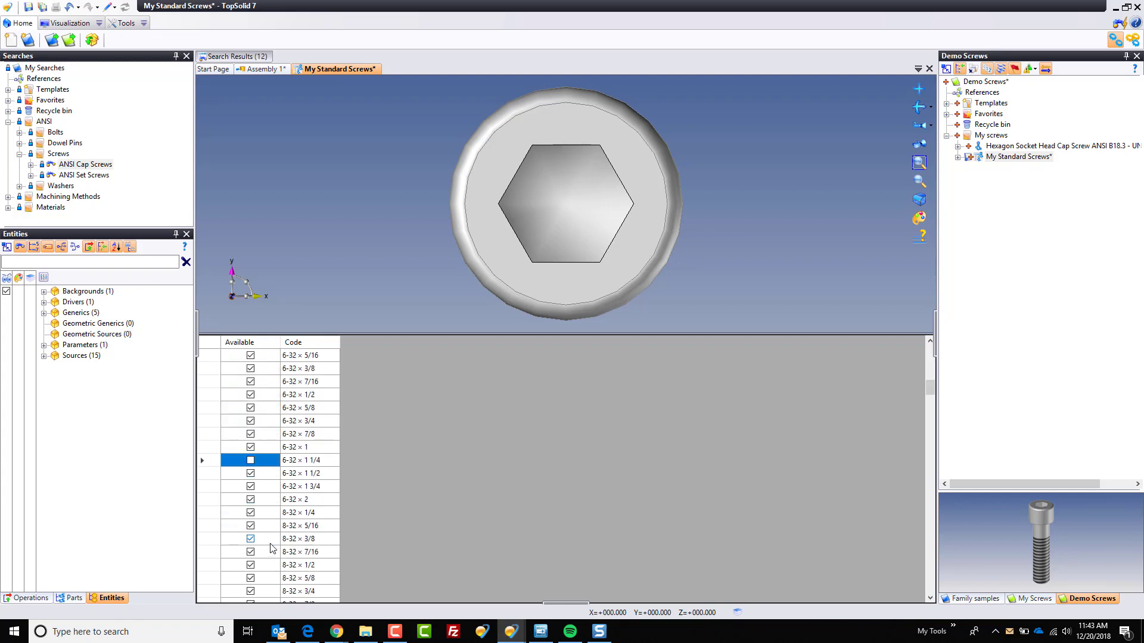
left_click(274, 500, "shift")
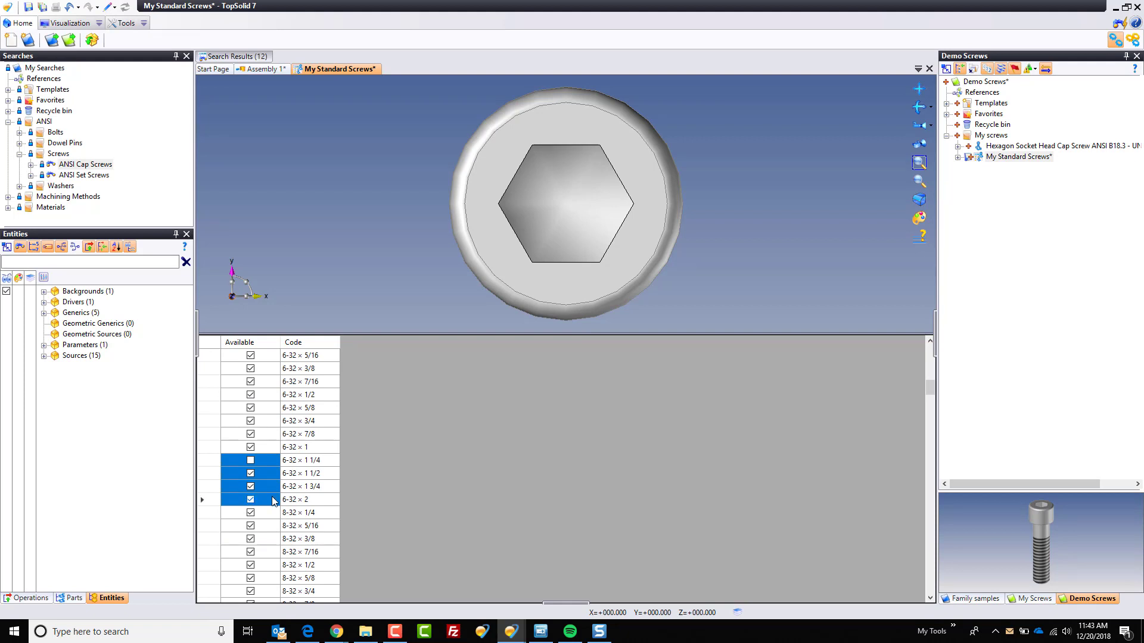
left_click(274, 500)
Mark 8-32 × 1 1/4 through 2, 10-24 × 1/4 and 10-24 × 1 through 4 unavailable
scroll(272, 503, "down", 3)
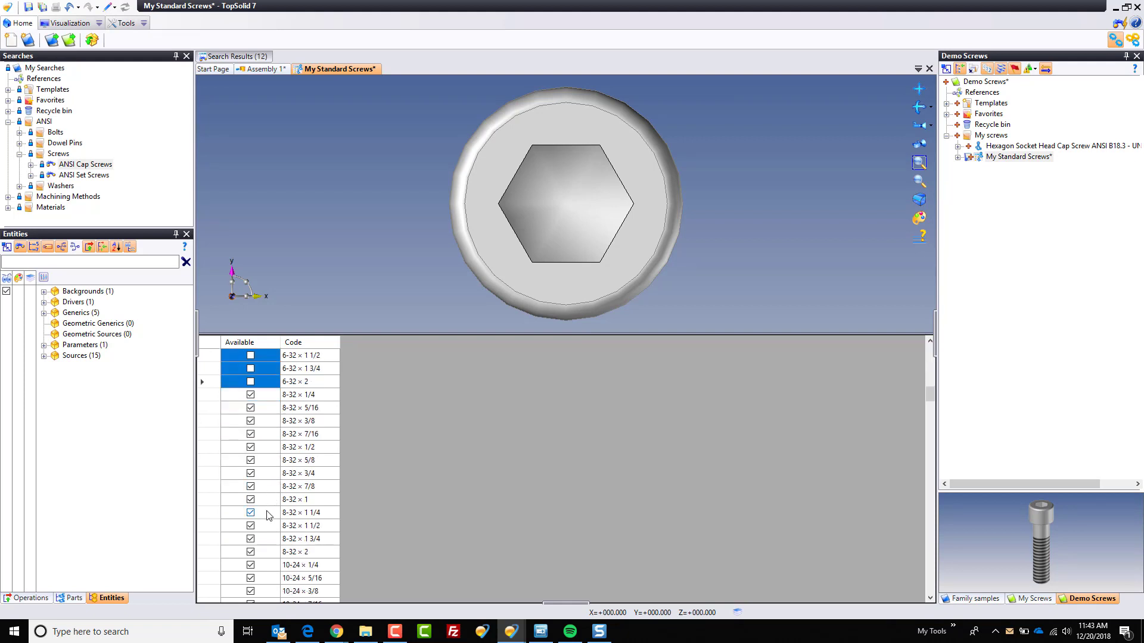
left_click(267, 515)
left_click(274, 556, "shift")
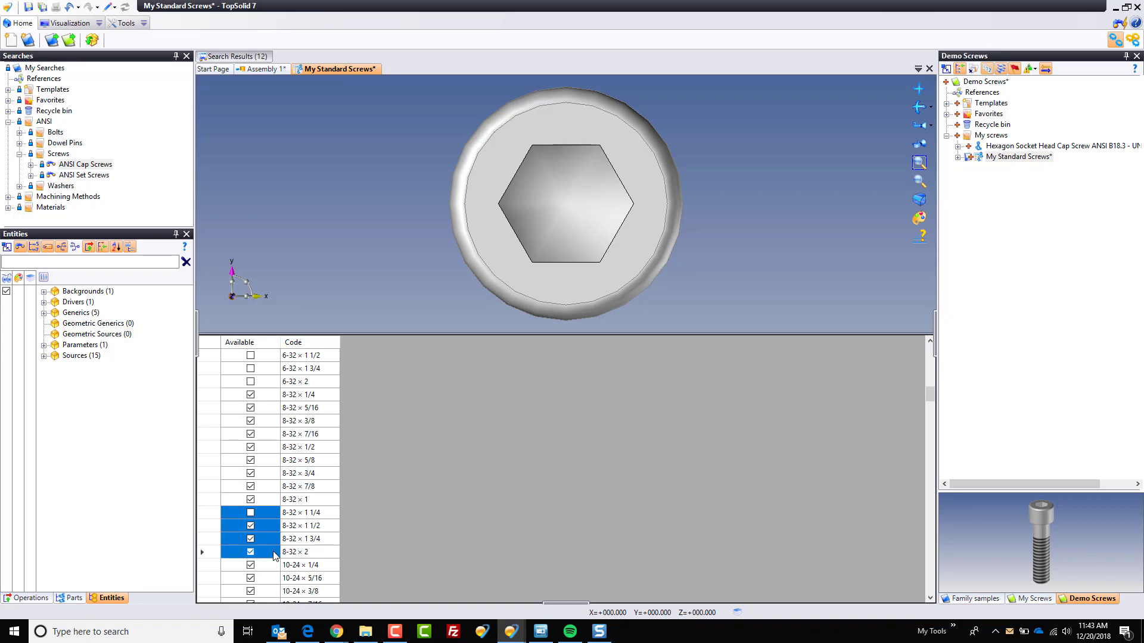
left_click(274, 556)
scroll(274, 530, "down", 4)
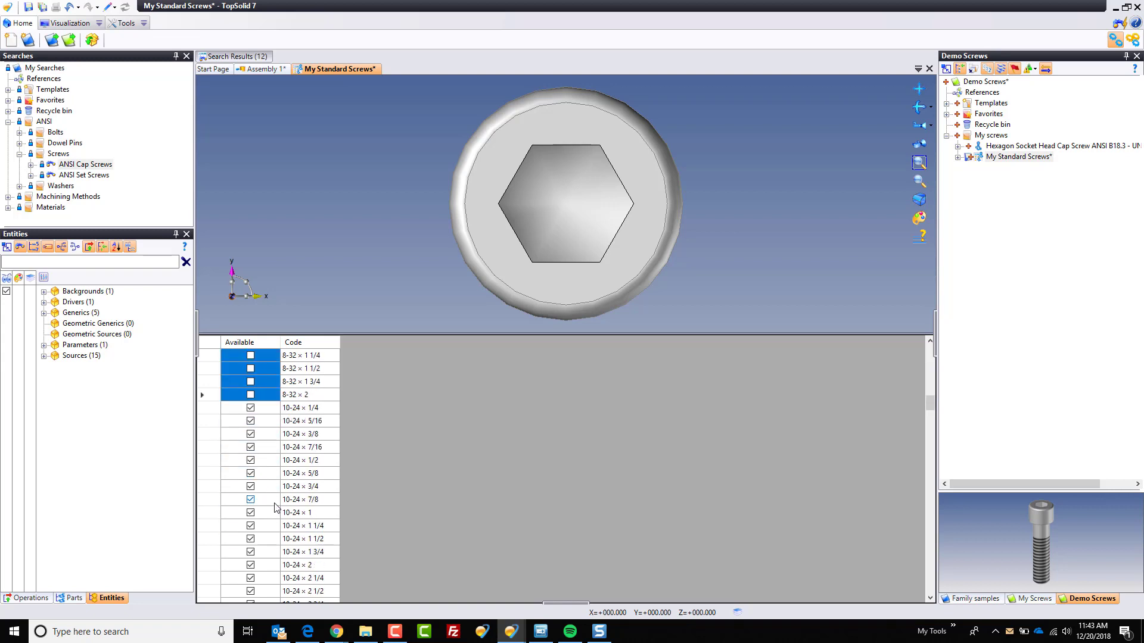
left_click(270, 410)
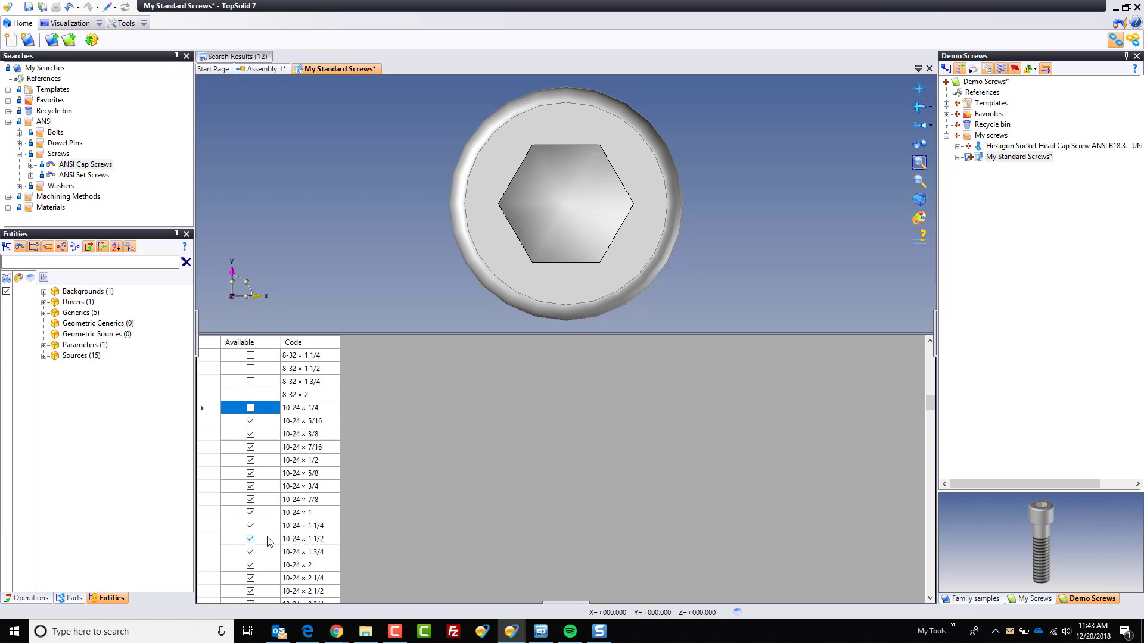
scroll(269, 540, "down", 4)
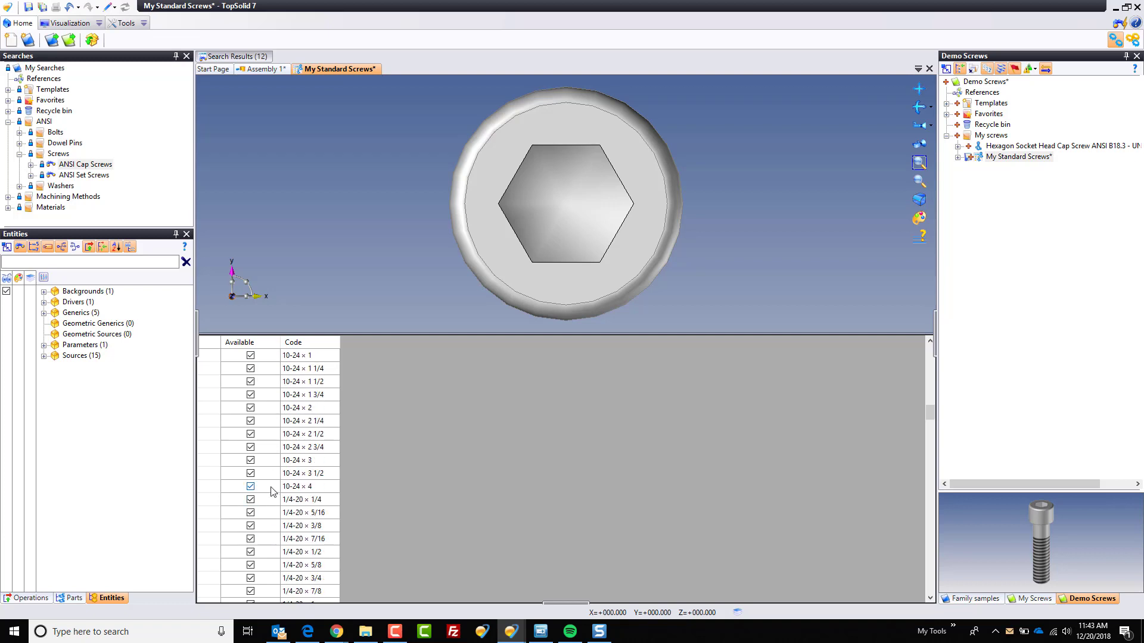
left_click(273, 491, "shift")
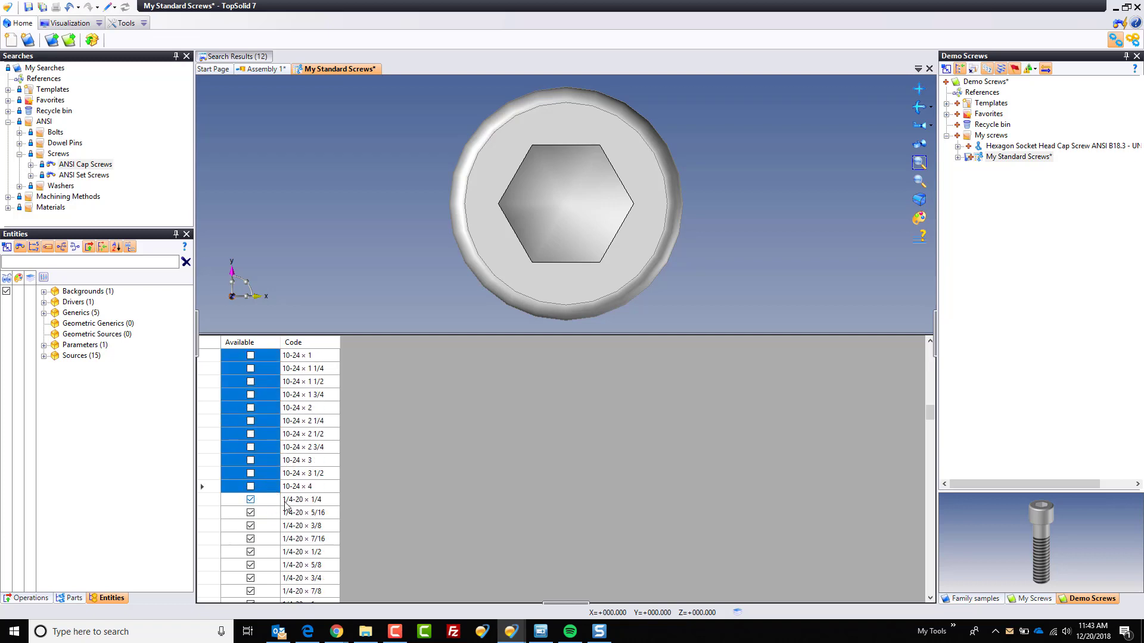
Mark sizes 1/4-20 × 2 1/4 through 1/4-20 × 6 unavailable
scroll(285, 504, "down", 4)
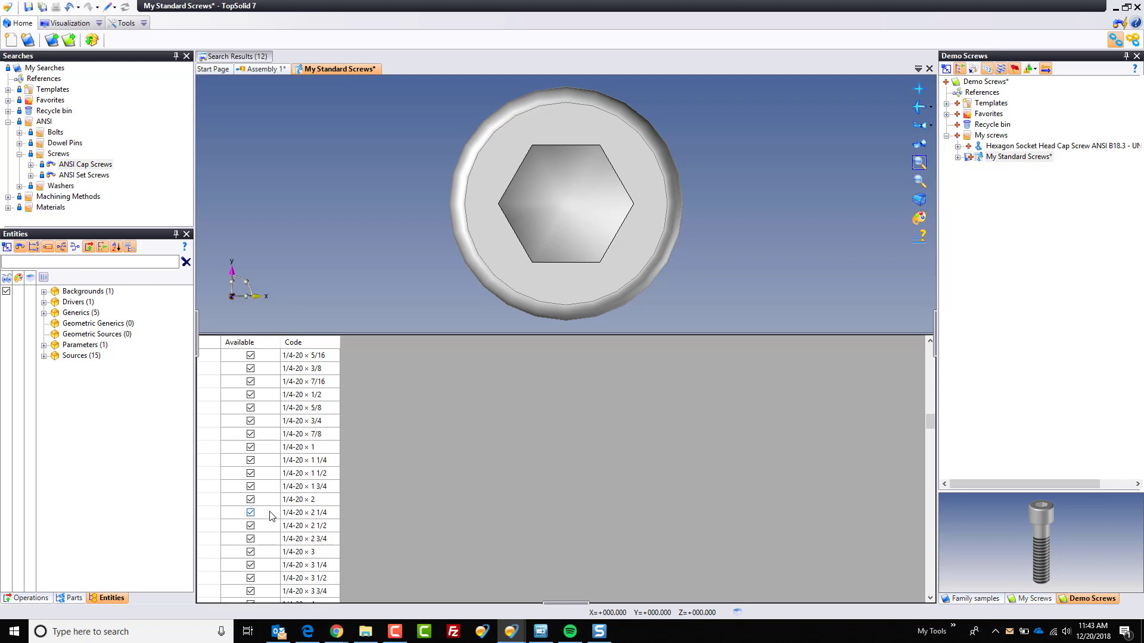
left_click(272, 513)
scroll(272, 516, "down", 4)
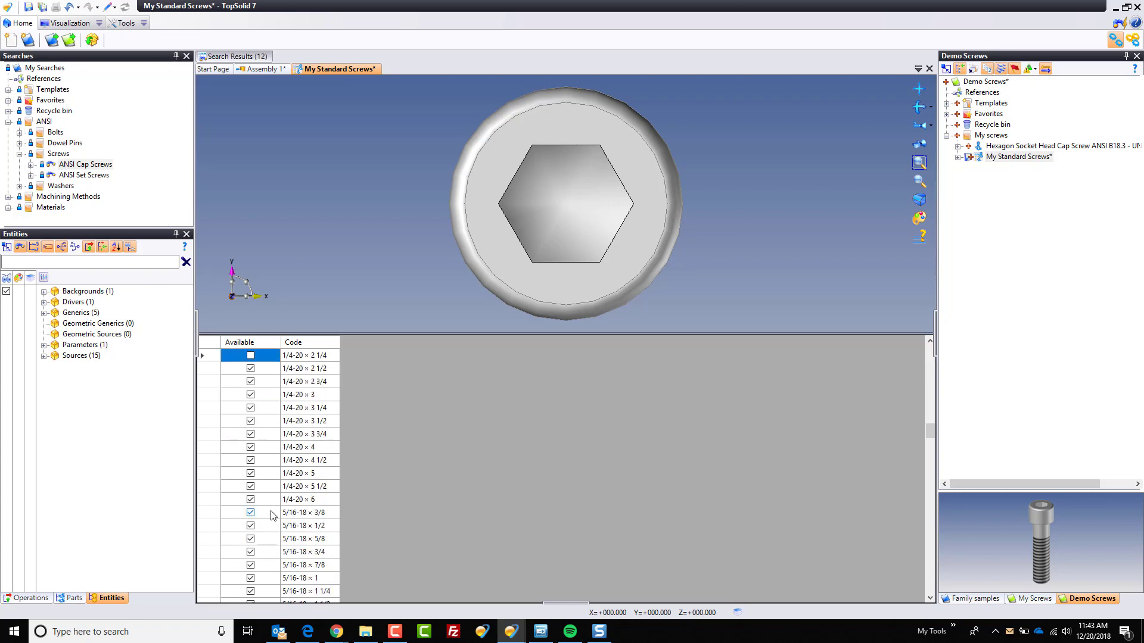
left_click(272, 500, "shift")
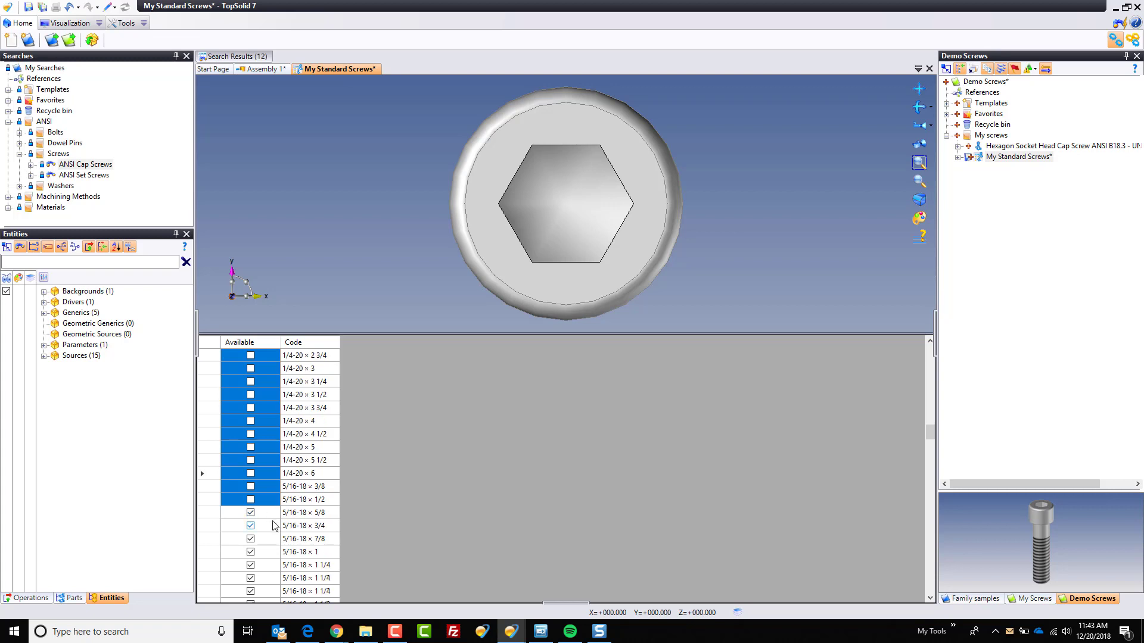
scroll(271, 518, "down", 8)
scroll(273, 523, "down", 11)
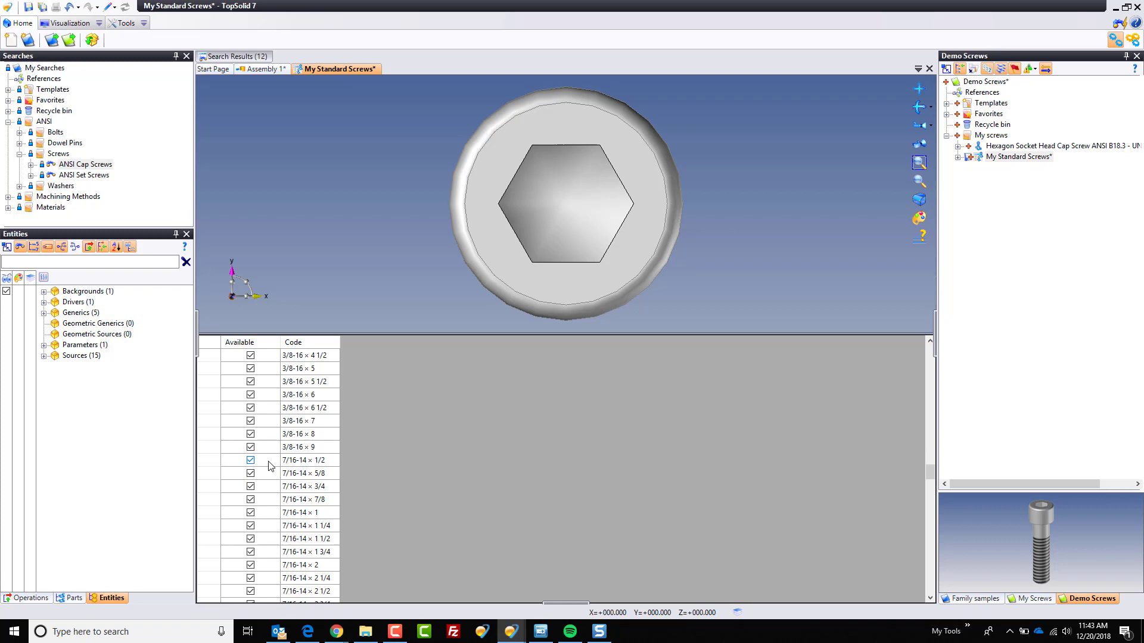
Uncheck 7/16-14 × 1/2 and every 1-8 size as unavailable
left_click(269, 461)
scroll(279, 473, "down", 20)
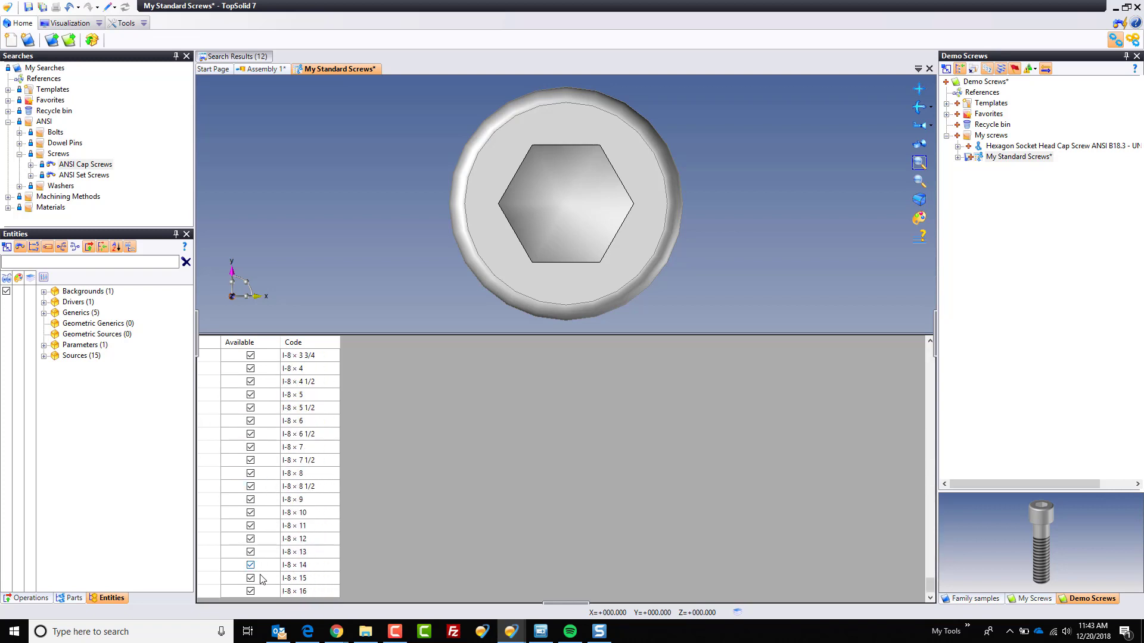
left_click(268, 589, "shift")
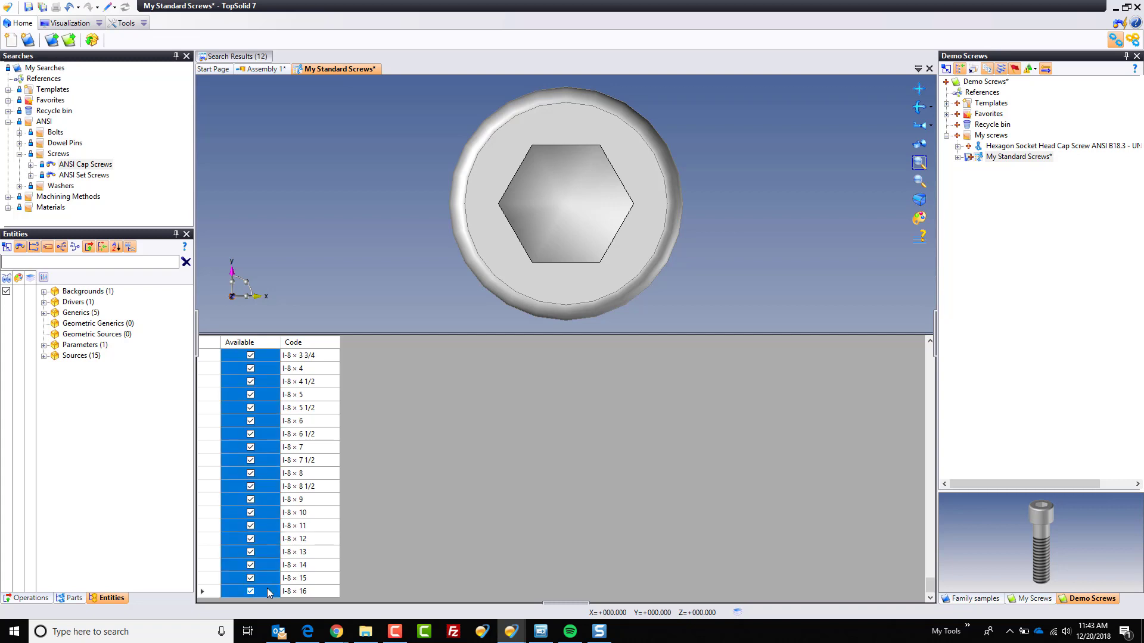
key("space")
scroll(289, 518, "up", 20)
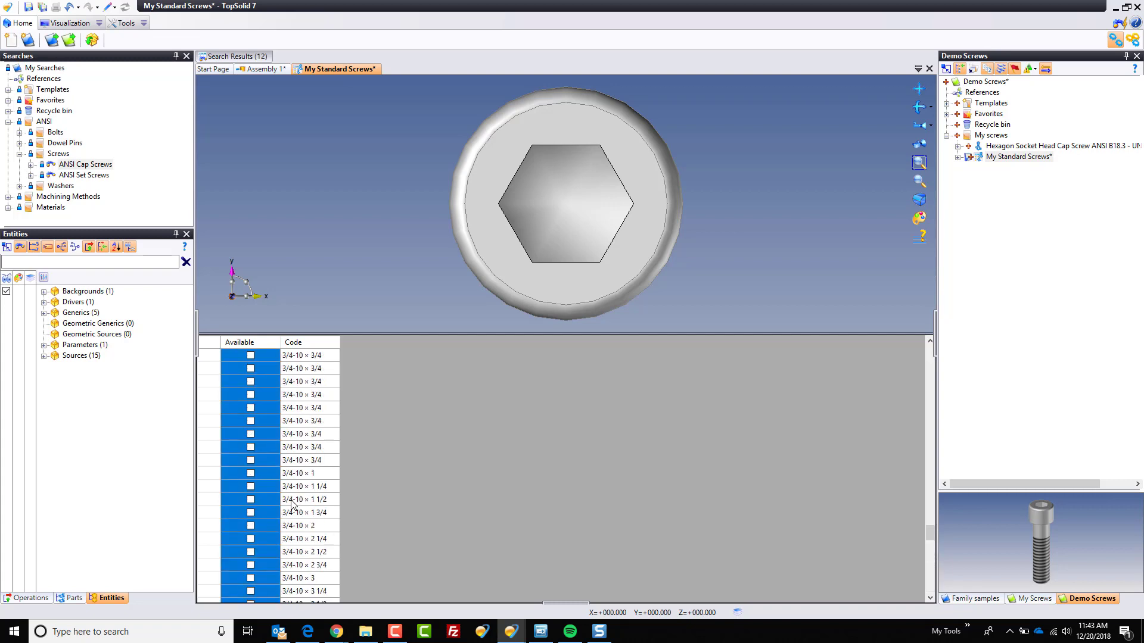
scroll(290, 503, "up", 20)
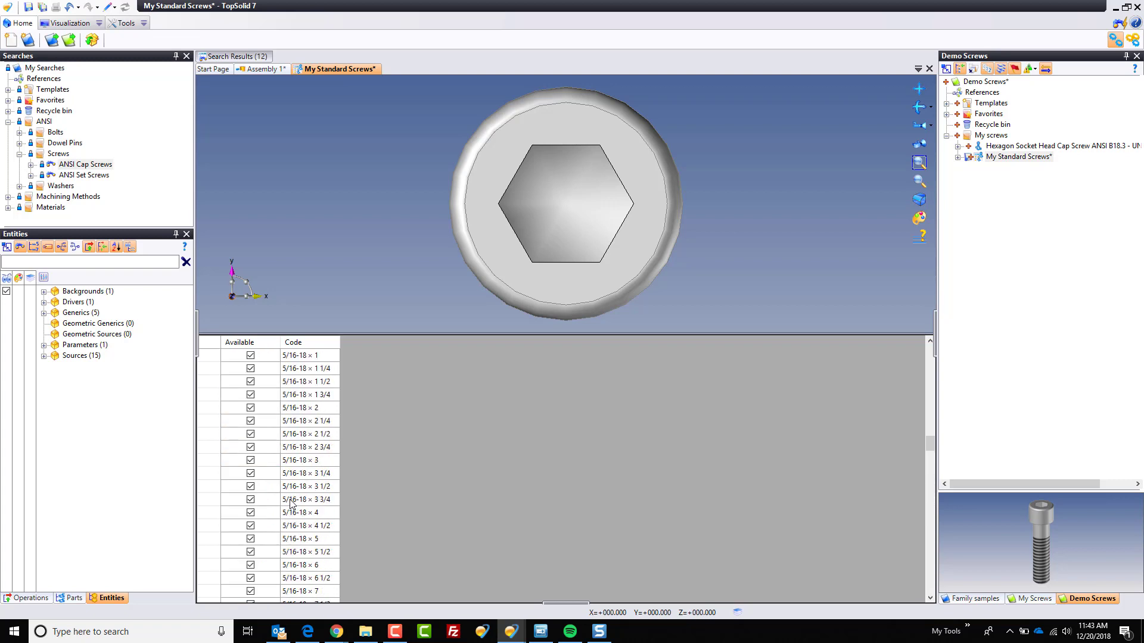
scroll(291, 504, "up", 7)
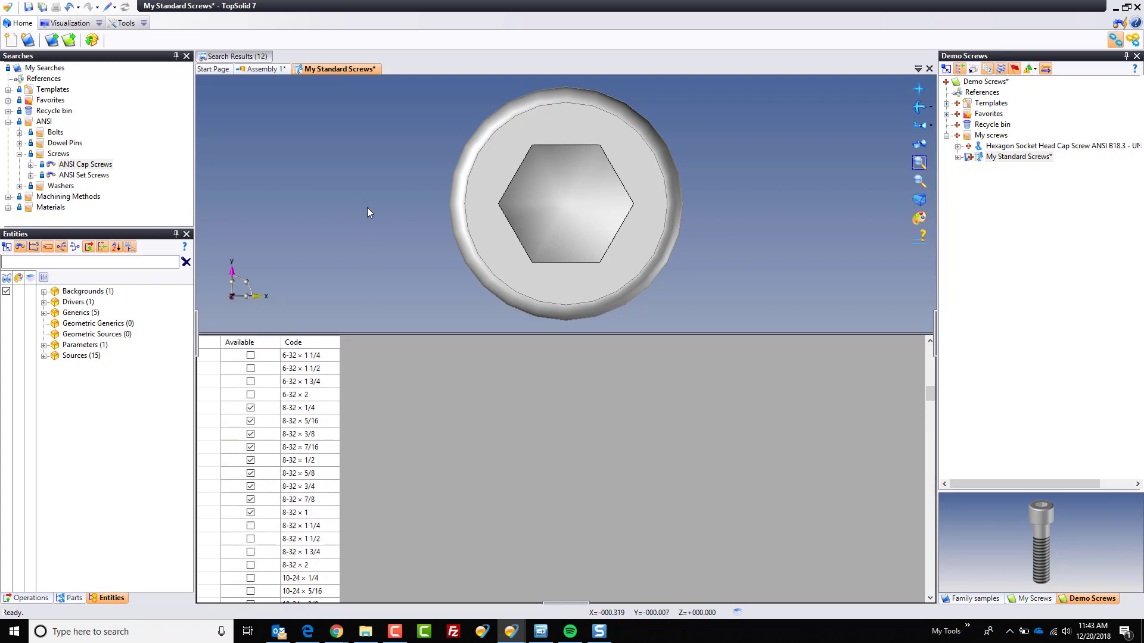
Save the My Standard Screws document with Ctrl+S and check it in
key("ctrl+s")
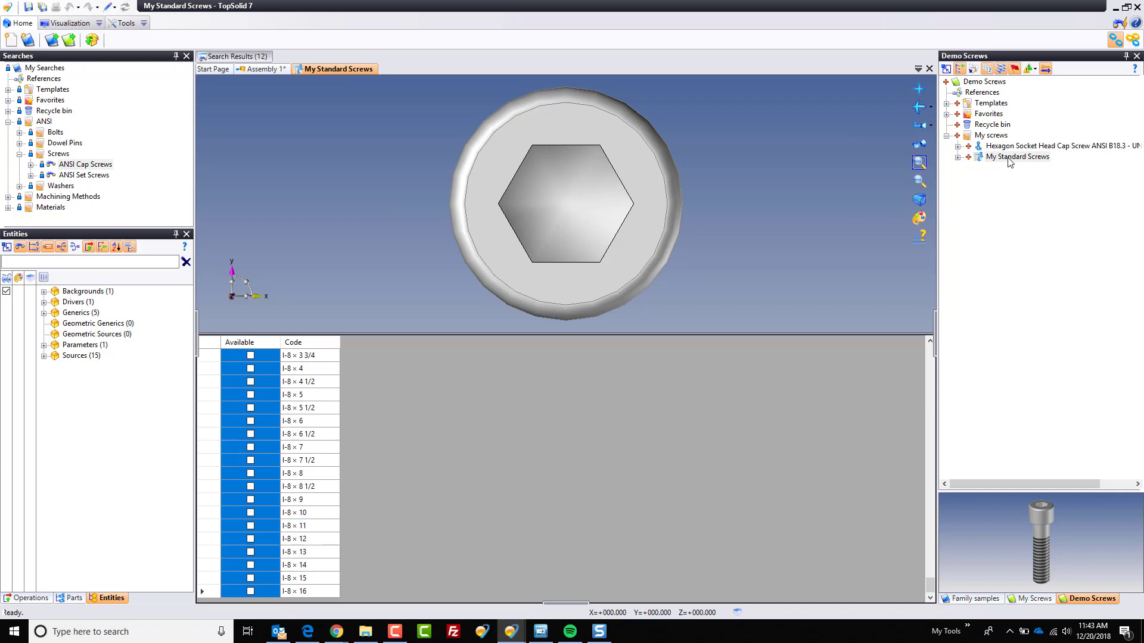
right_click(1008, 160)
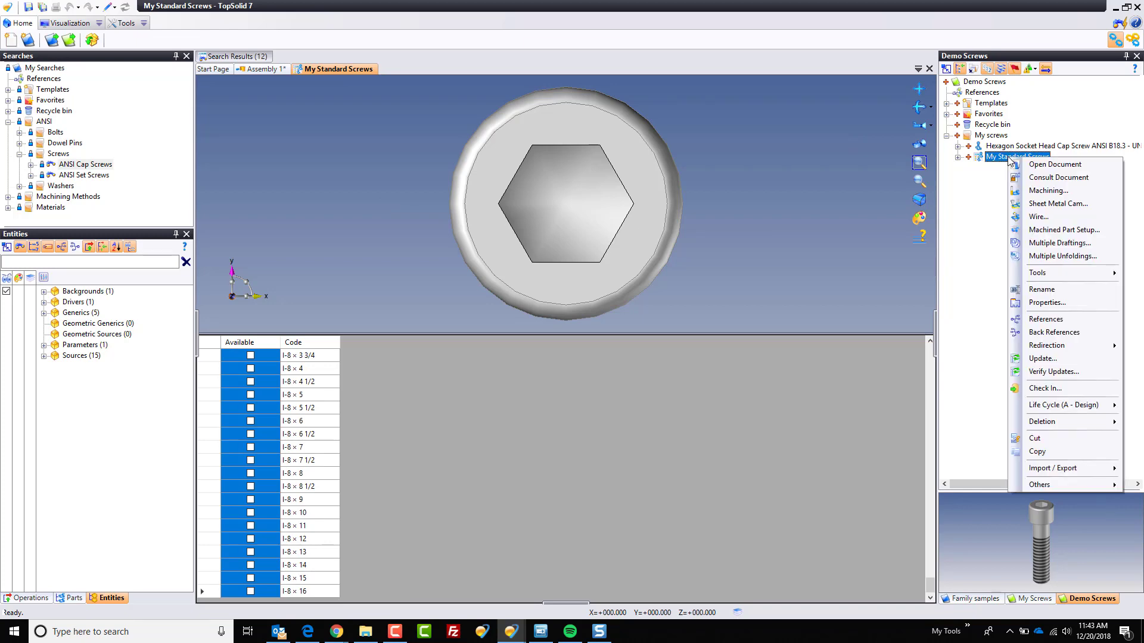
left_click(1051, 389)
left_click(552, 480)
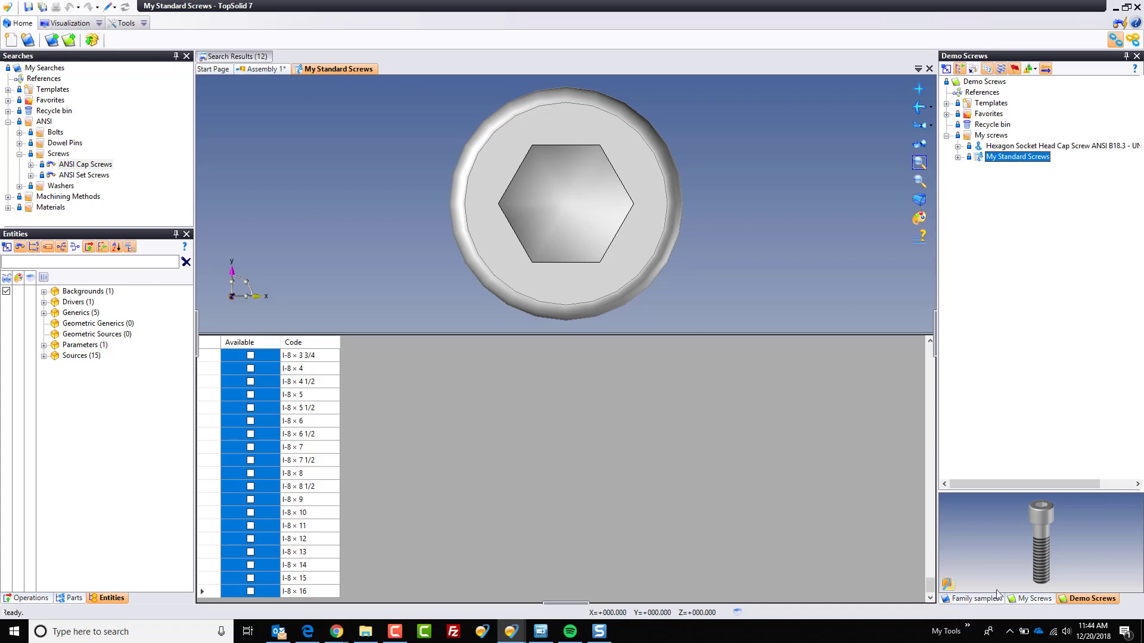
Close My Standard Screws and add Demo Screws as a reference library of Family samples
left_click(975, 599)
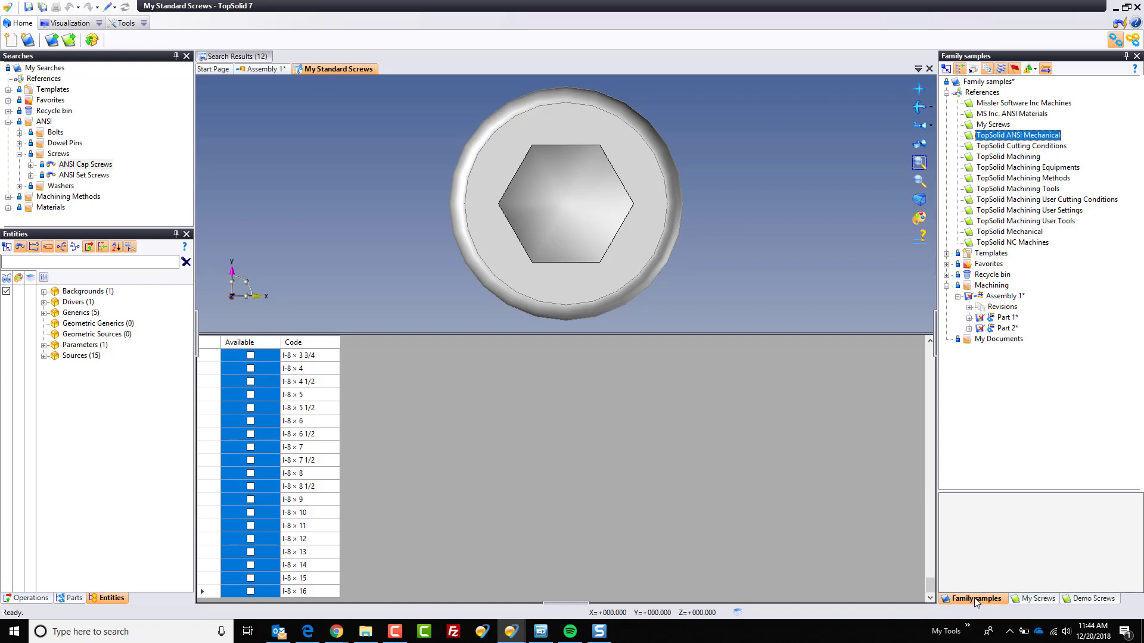
left_click(335, 69)
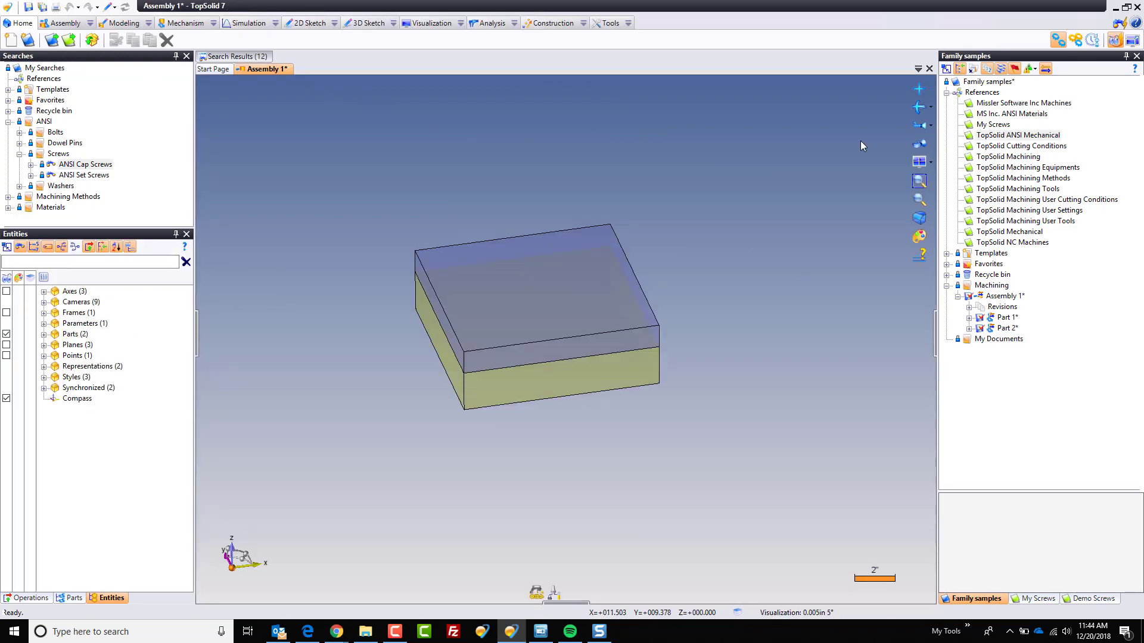
right_click(977, 93)
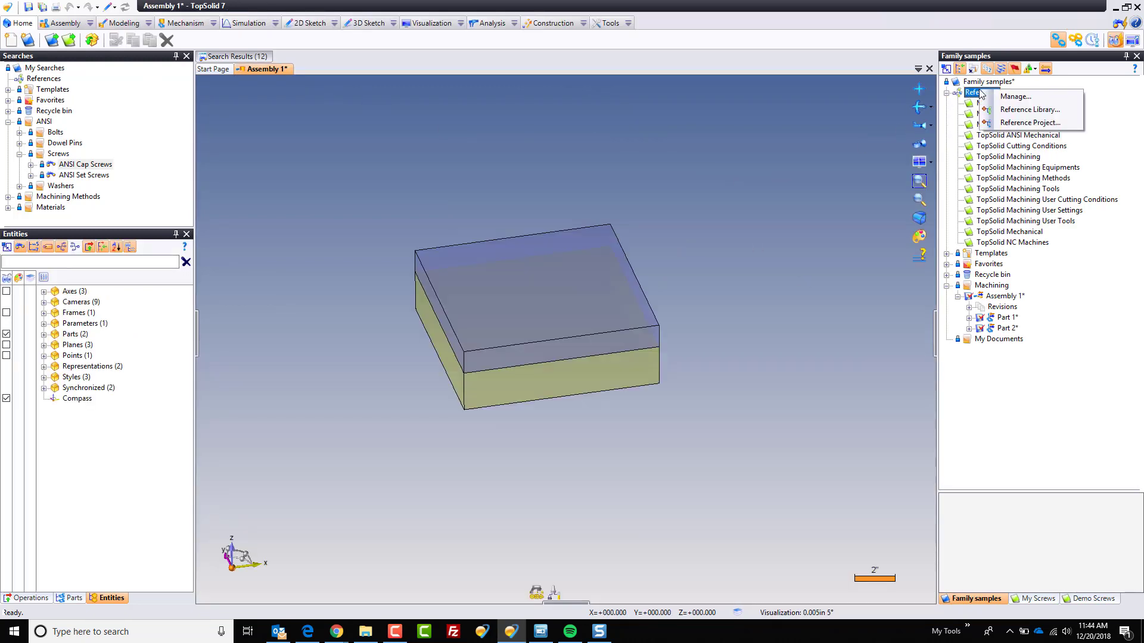
left_click(1049, 112)
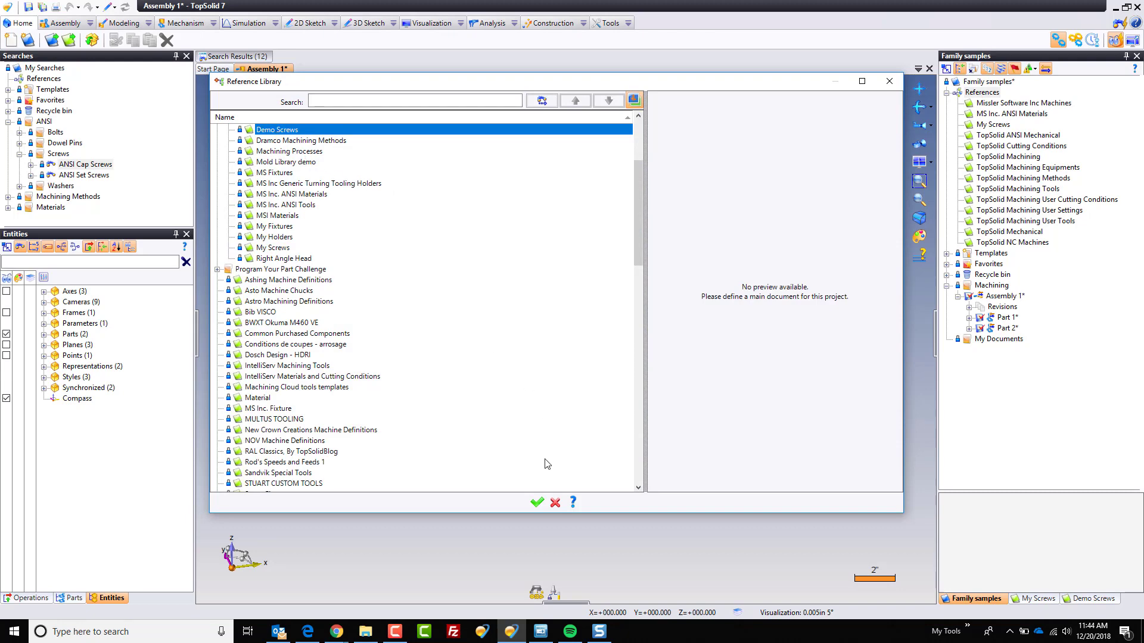
left_click(536, 504)
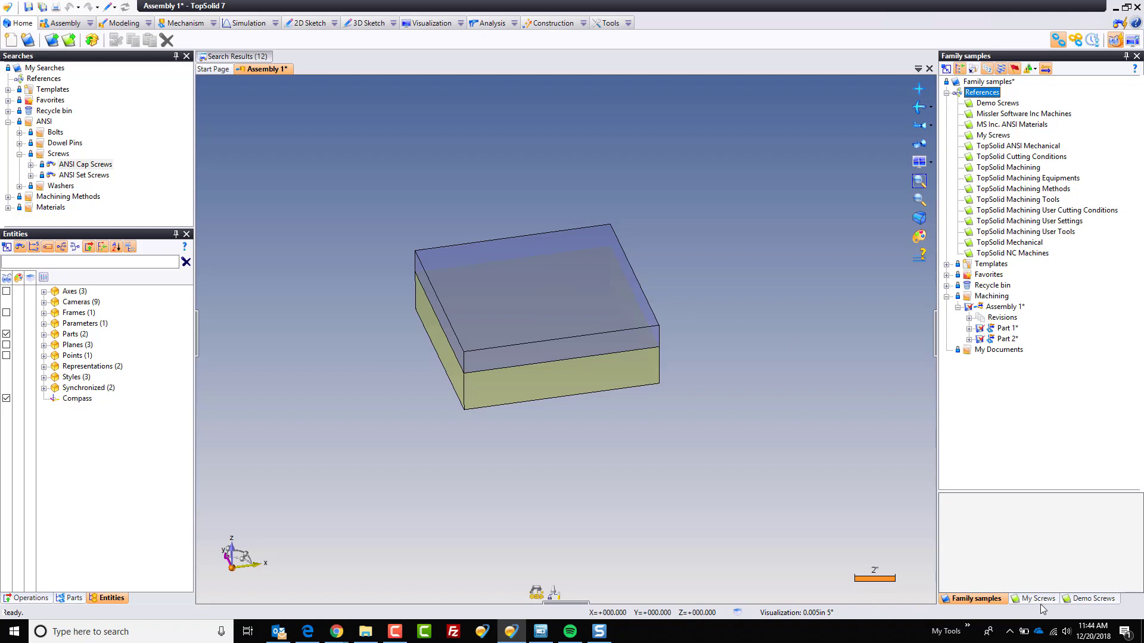
left_click(1088, 597)
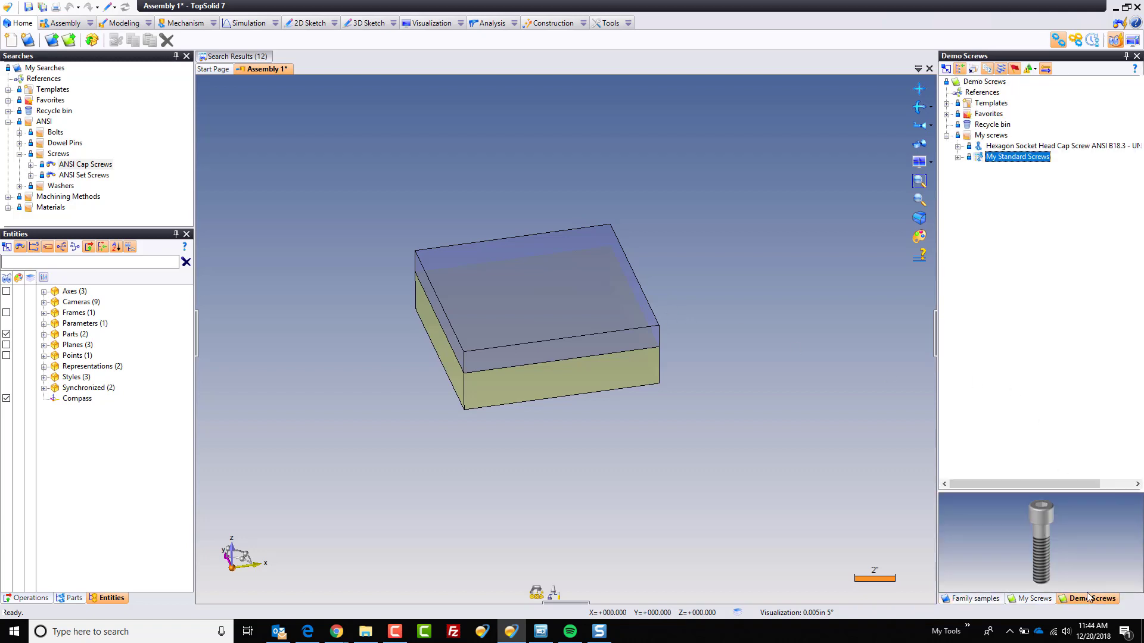
left_click_drag(1014, 158, 754, 170)
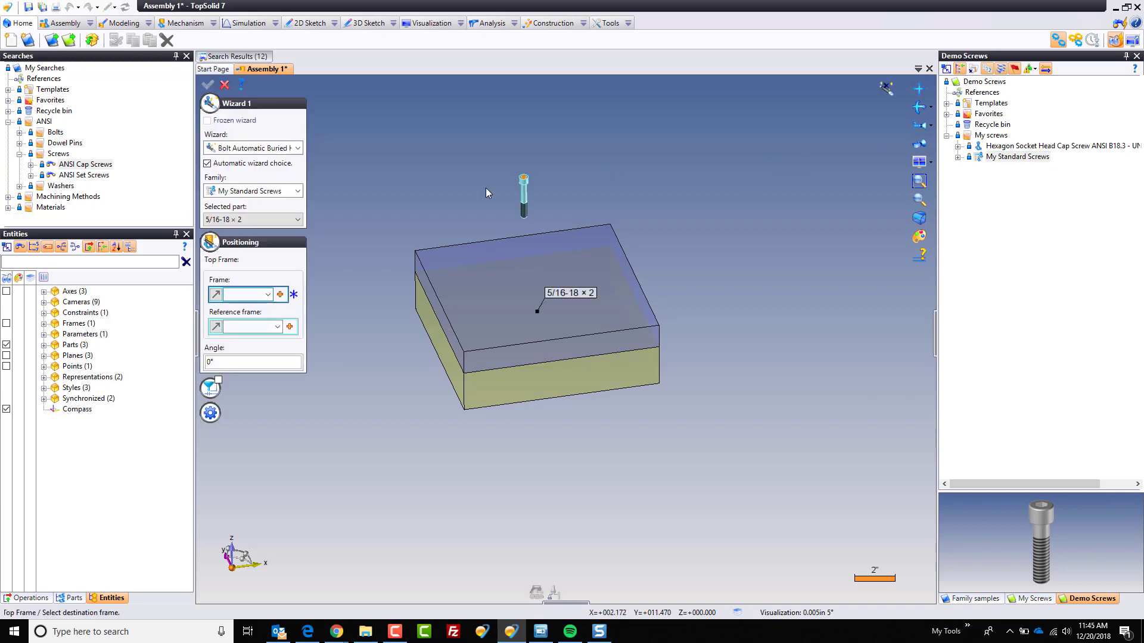
left_click(270, 220)
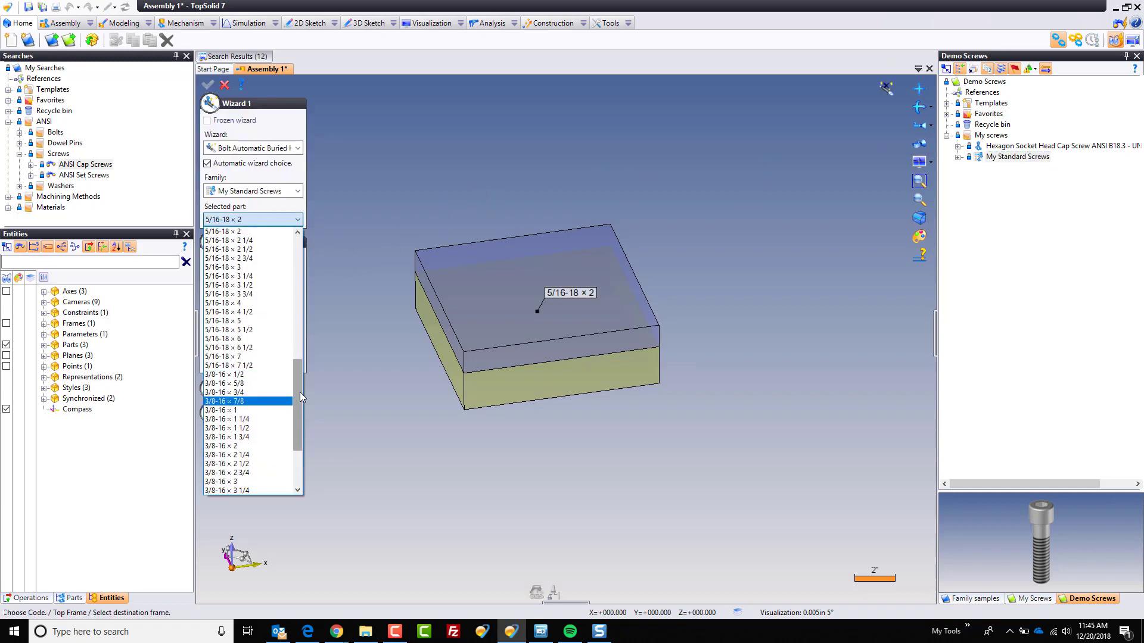
mouse_move(299, 392)
left_mouse_down()
mouse_move(294, 463)
mouse_move(303, 234)
mouse_move(296, 429)
mouse_move(286, 246)
mouse_move(288, 408)
left_mouse_up()
scroll(286, 408, "down", 3)
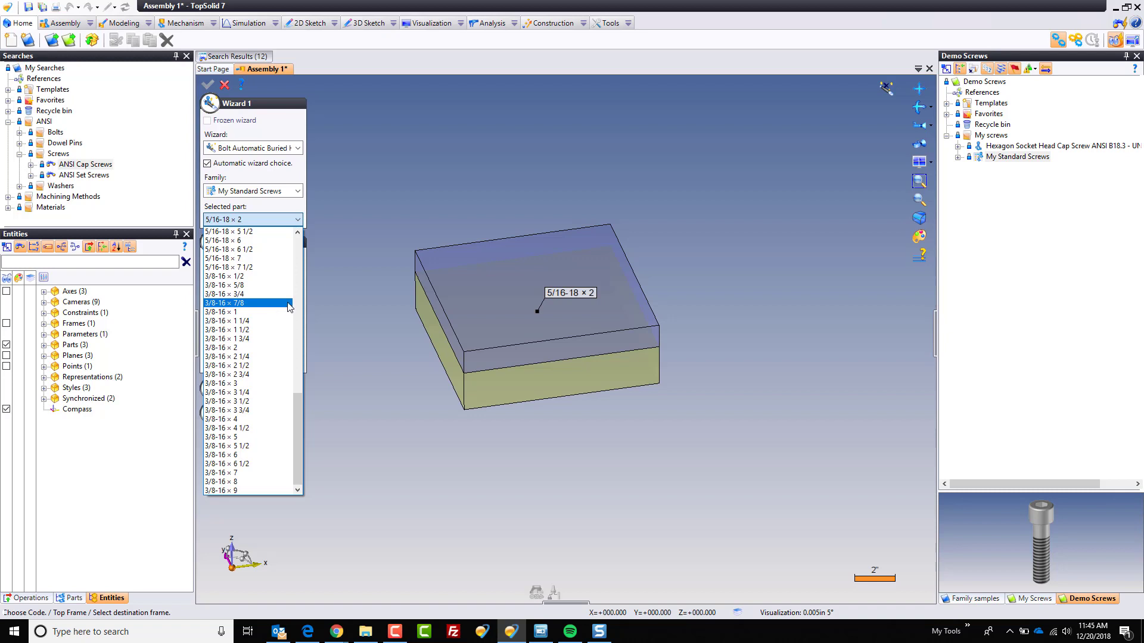
left_click(248, 153)
left_click(249, 153)
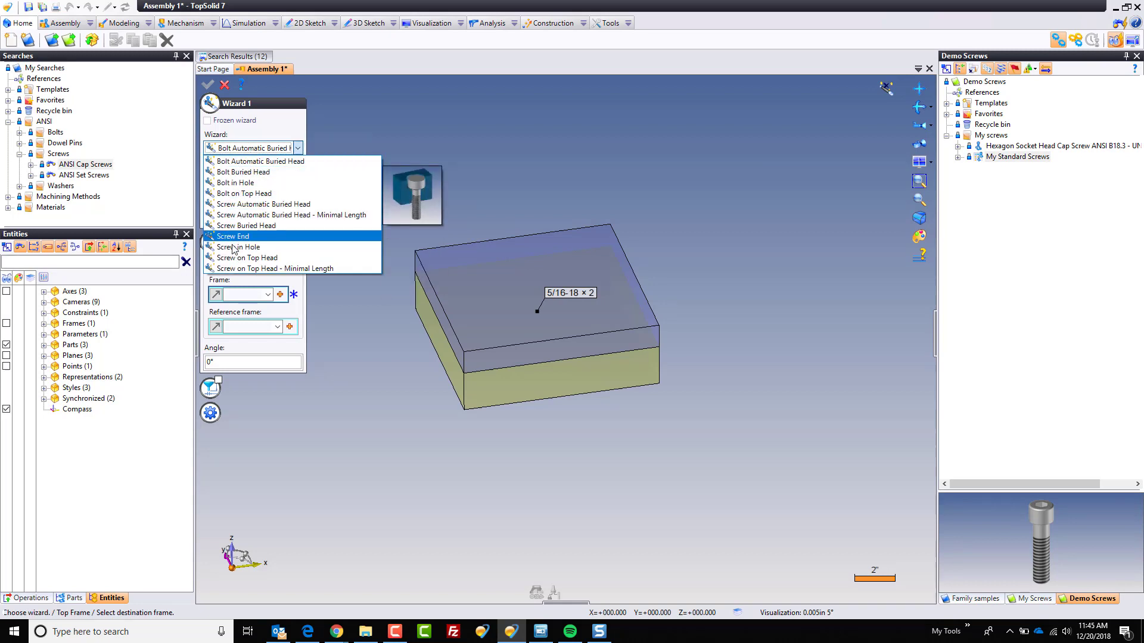
left_click(226, 85)
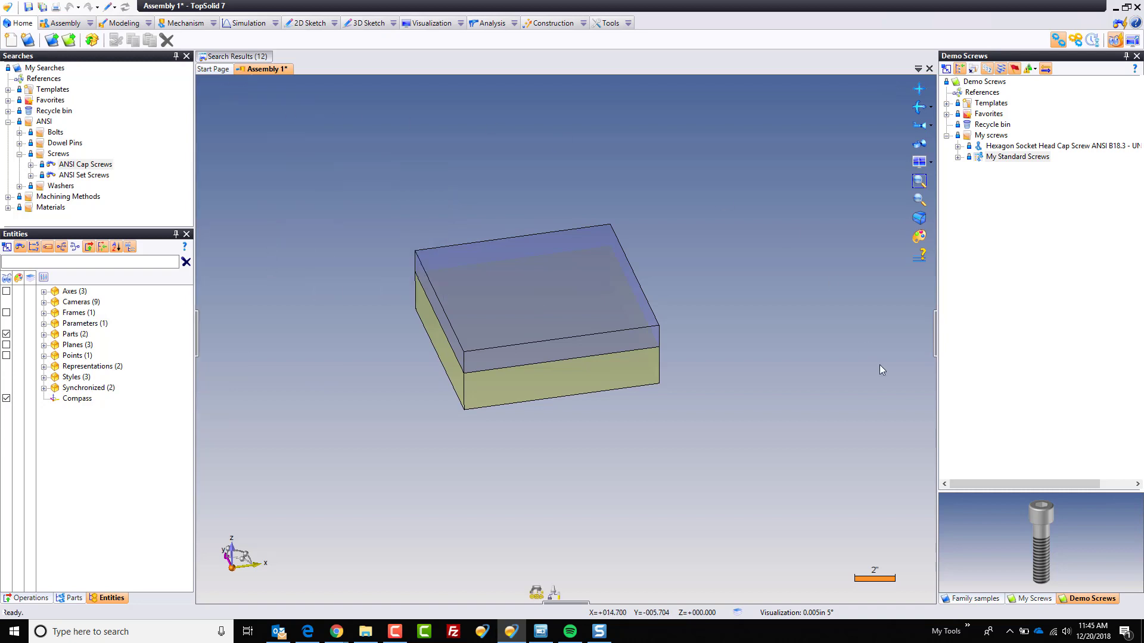
Create a folder named 'Wizard / Process filter' in the Demo Screws project
right_click(984, 82)
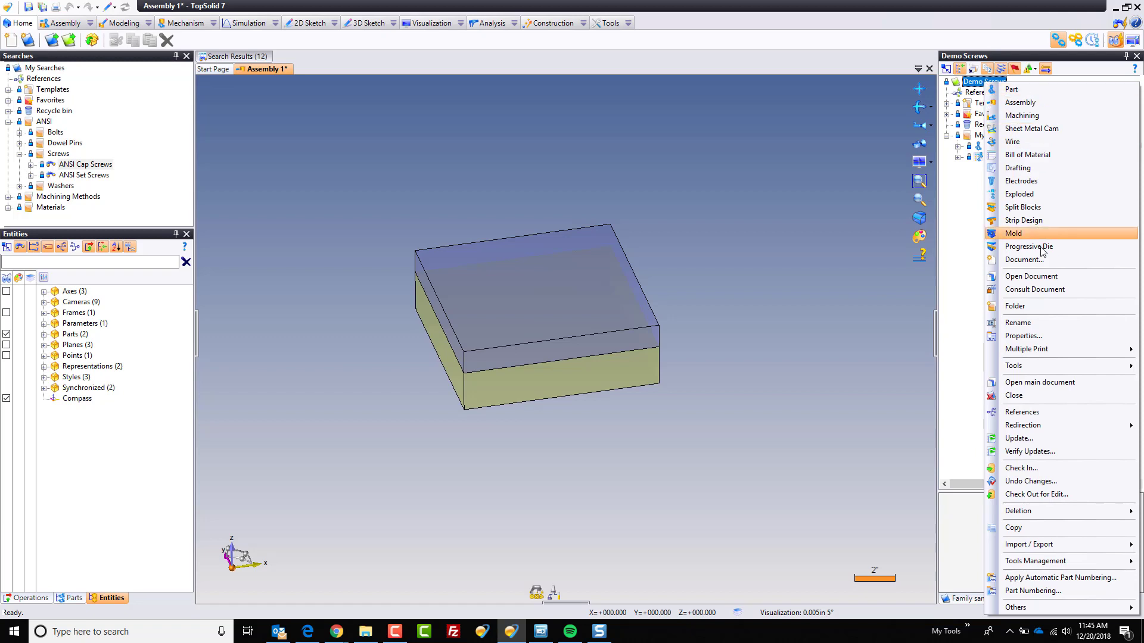
left_click(1041, 306)
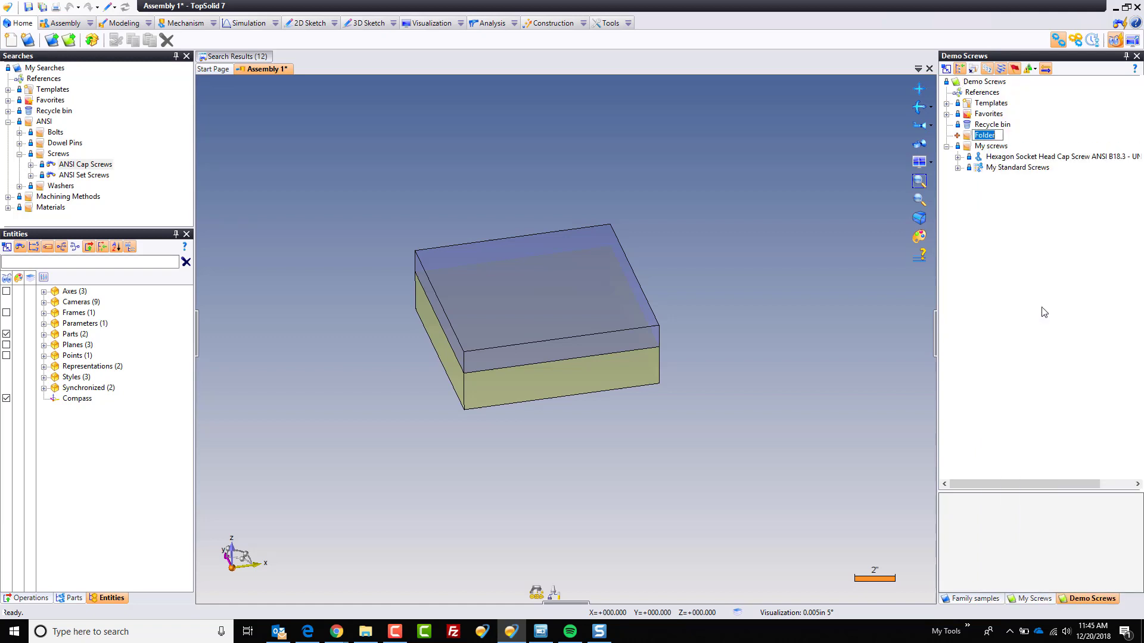
type("Wizard / Process filter")
key("Return")
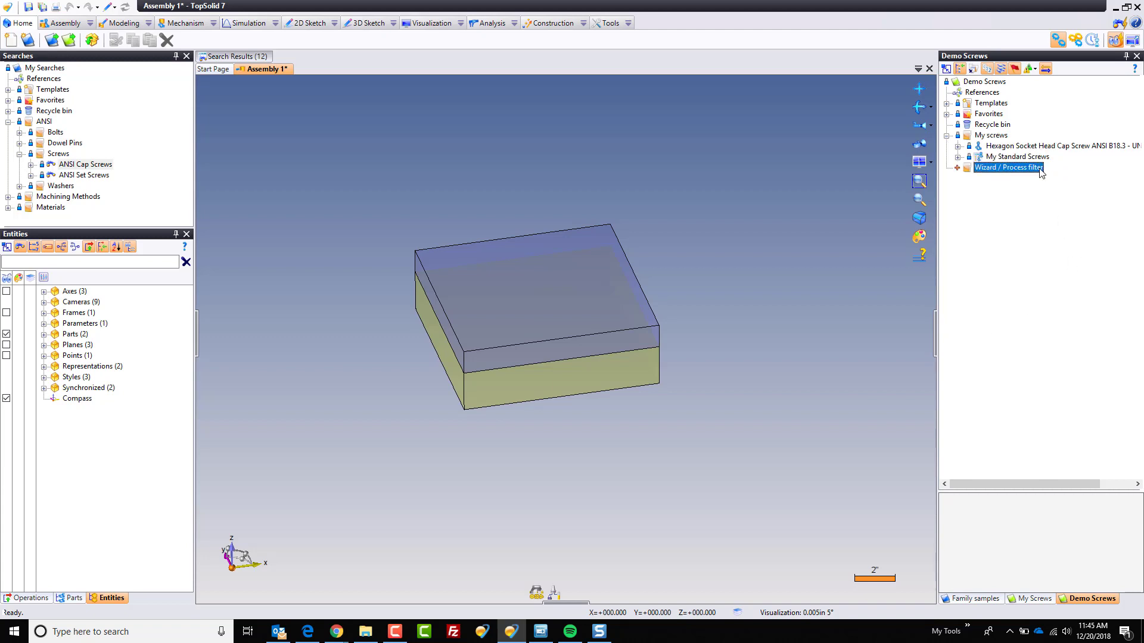
Add a new Special > Wizard Rules document inside the Wizard / Process filter folder
right_click(991, 172)
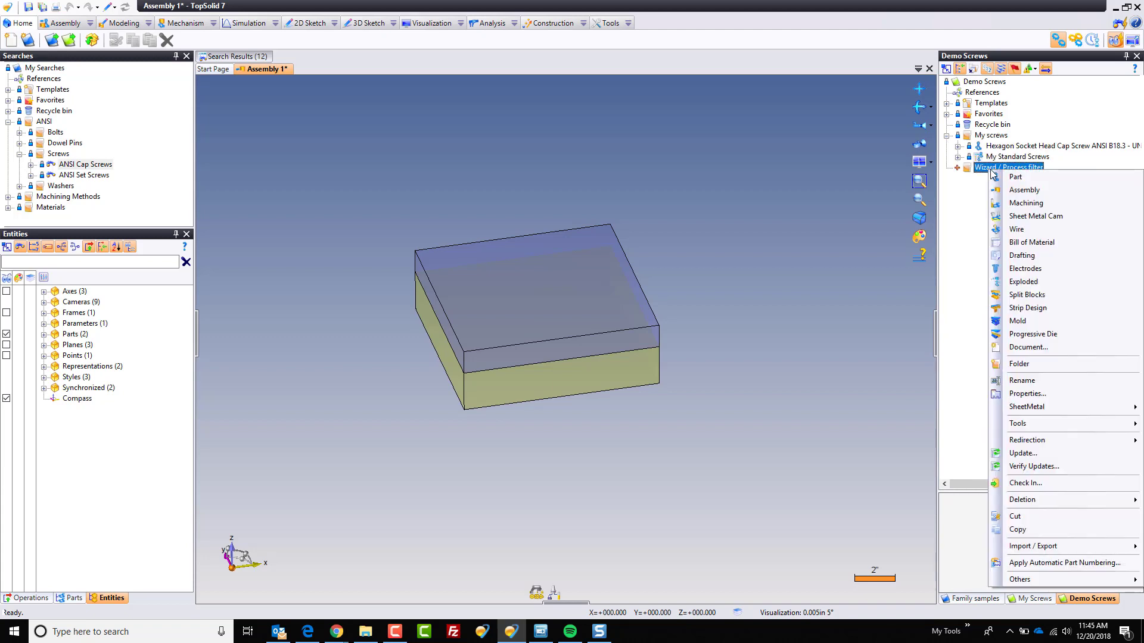
left_click(1022, 350)
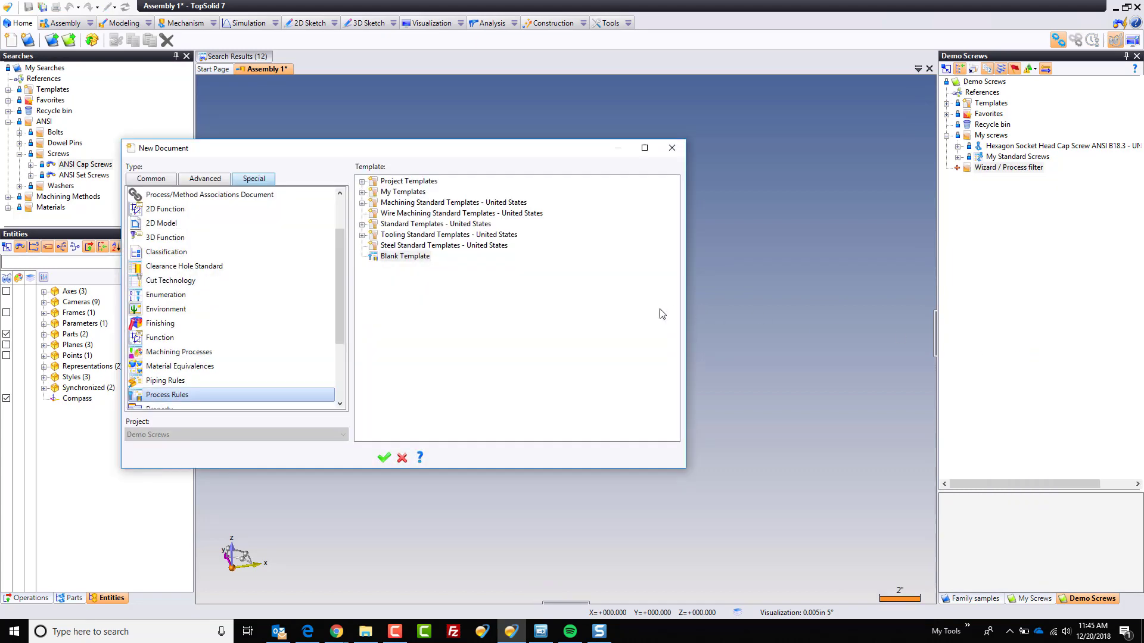
scroll(268, 339, "down", 3)
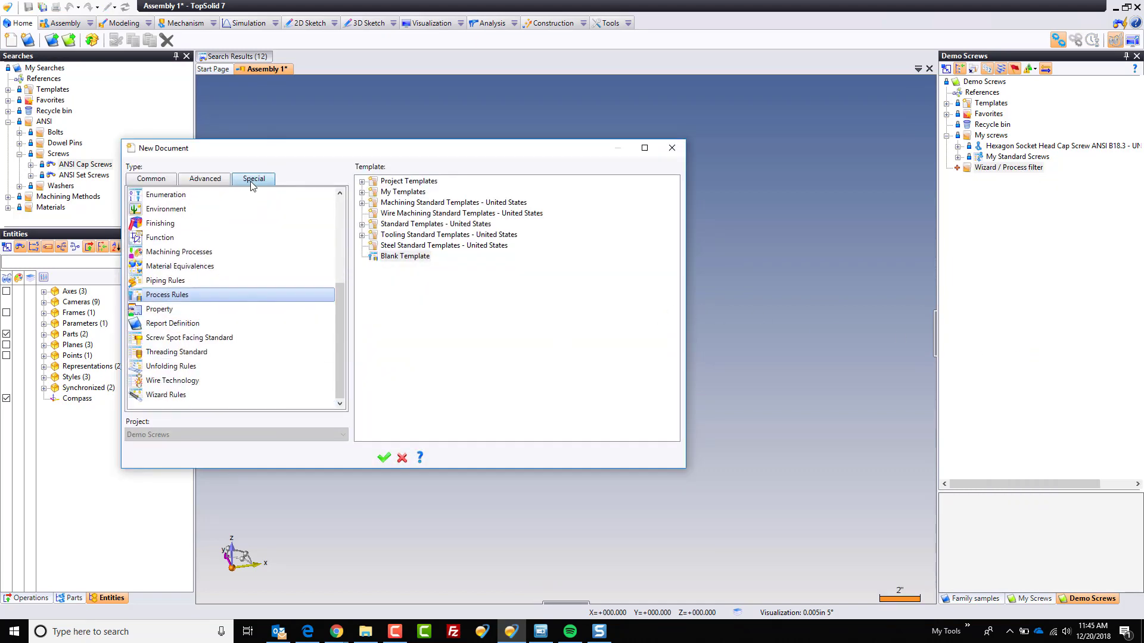
left_click(183, 399)
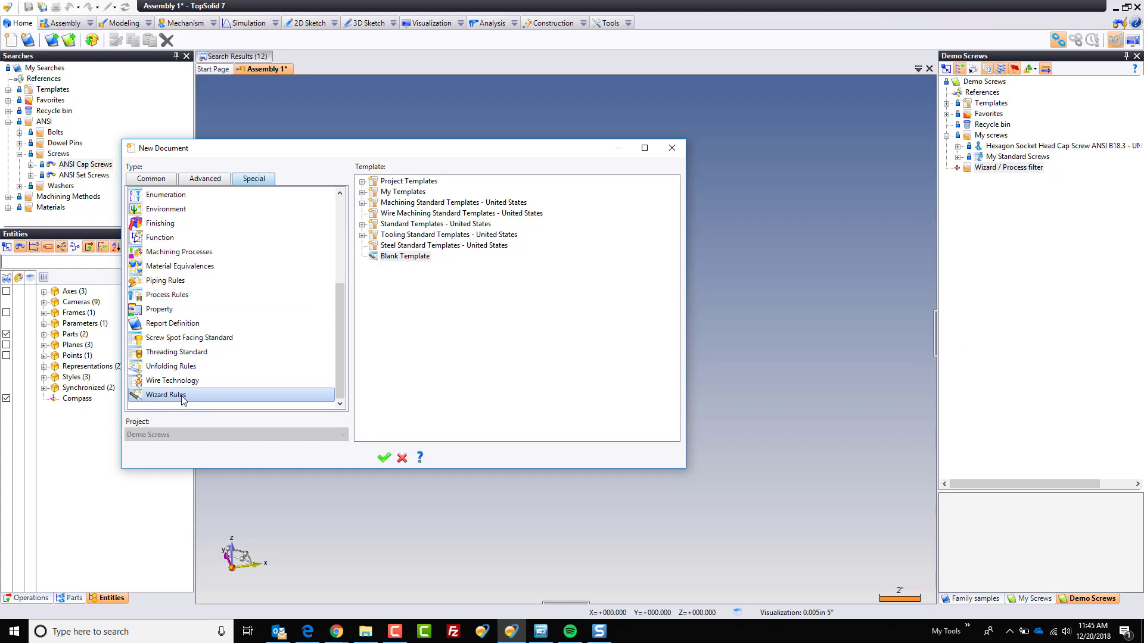
left_click(384, 458)
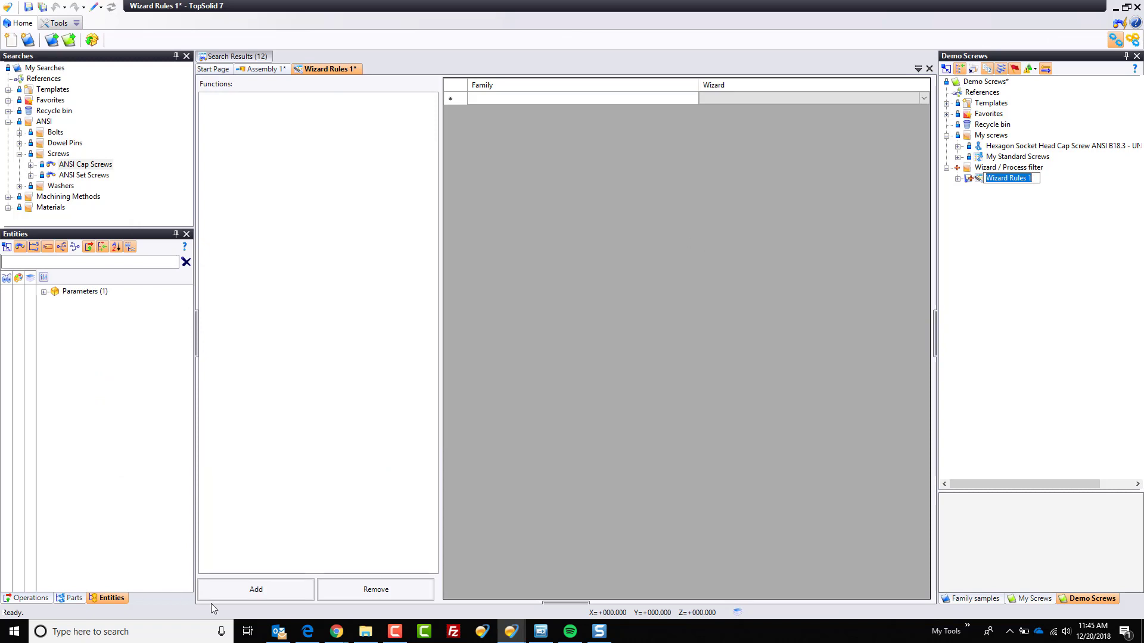
Copy the real references into Demo Screws' References, adding TopSolid ANSI Mechanical and TopSolid Mechanical
left_click(271, 589)
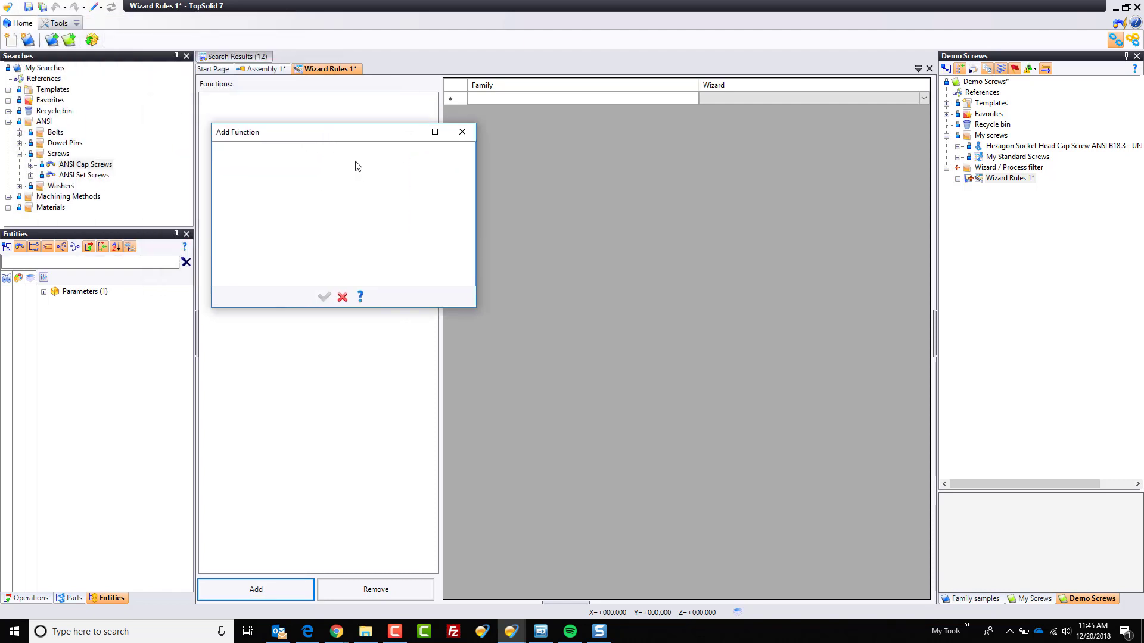
left_click(344, 297)
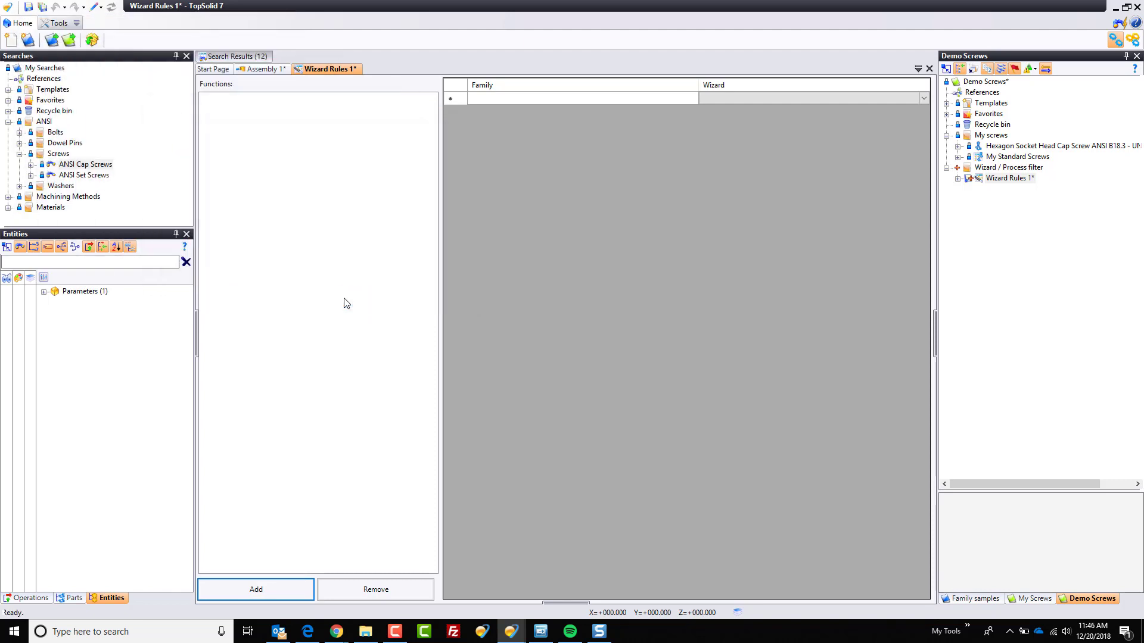
right_click(981, 93)
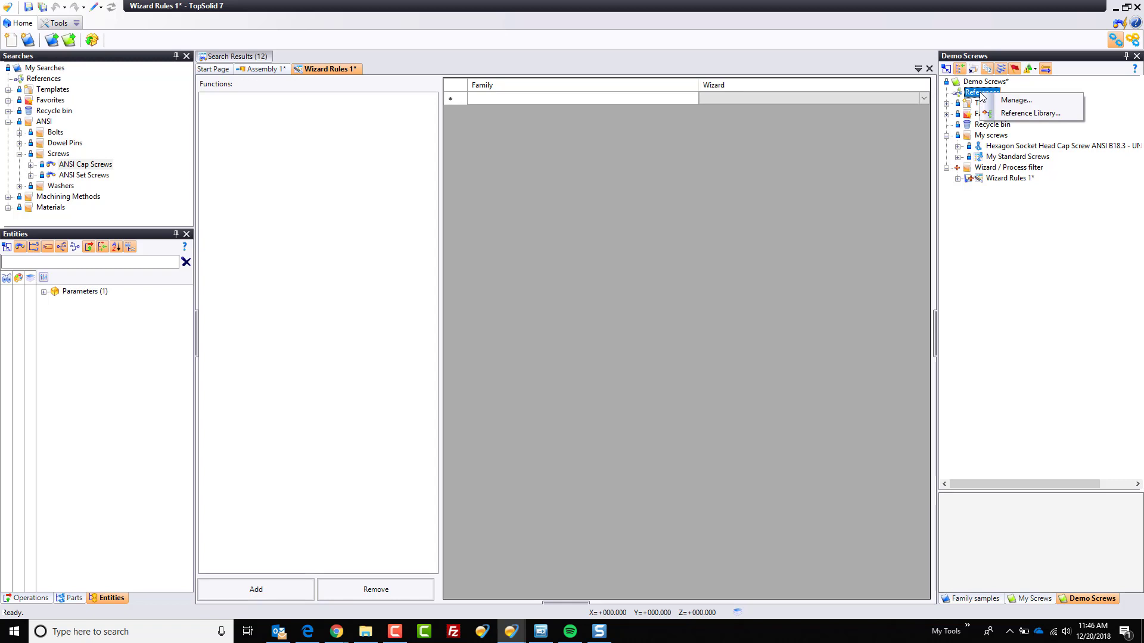
left_click(1015, 101)
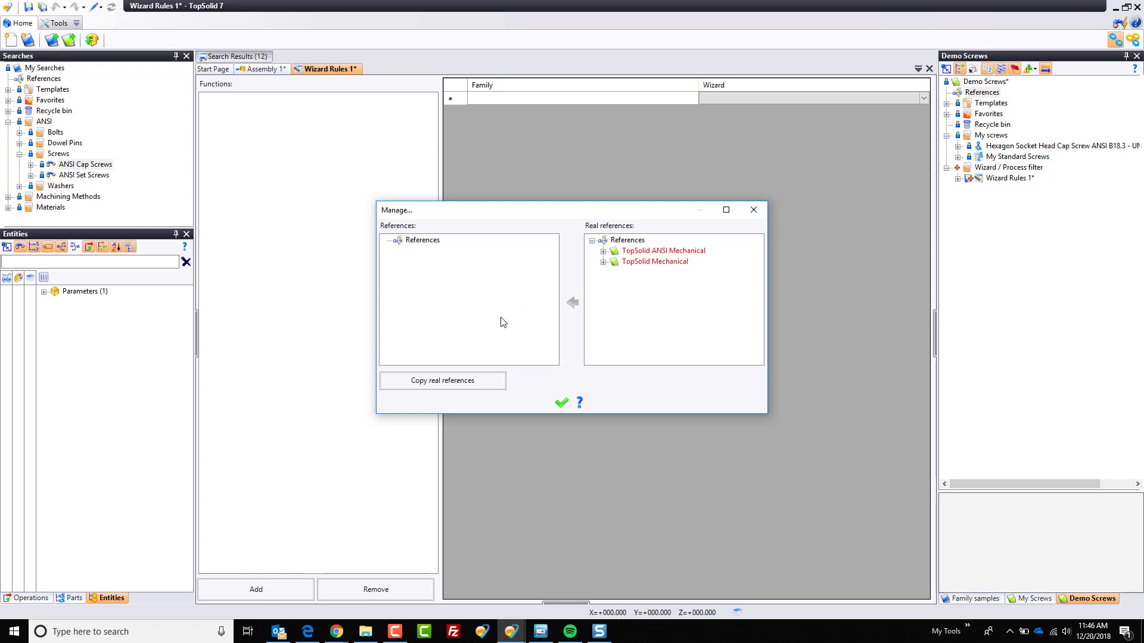
left_click(443, 381)
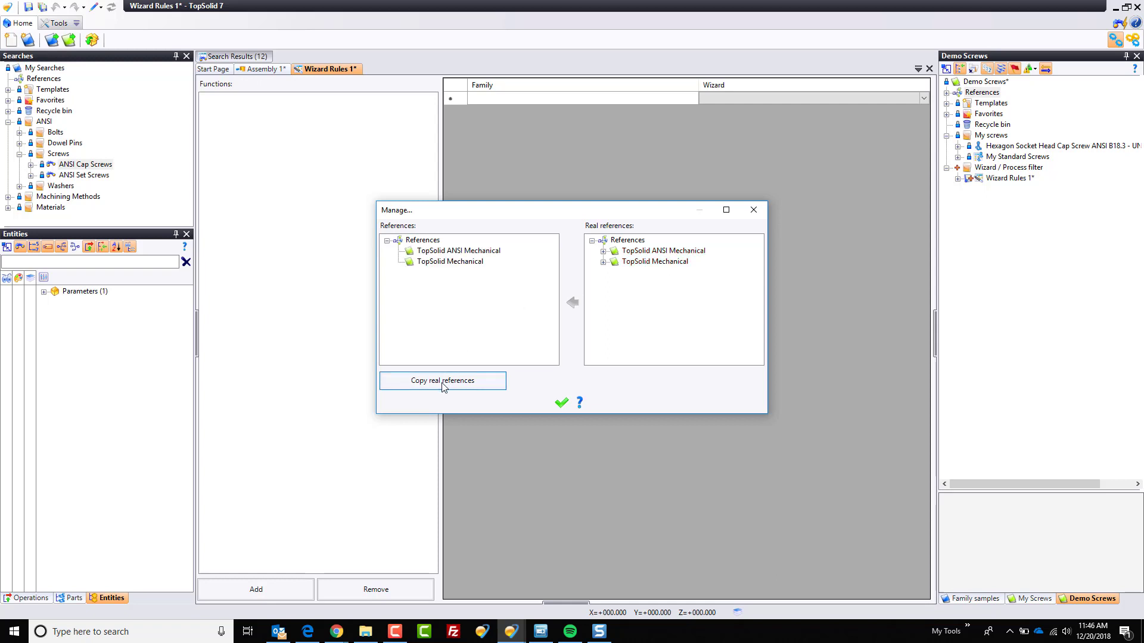
left_click(561, 403)
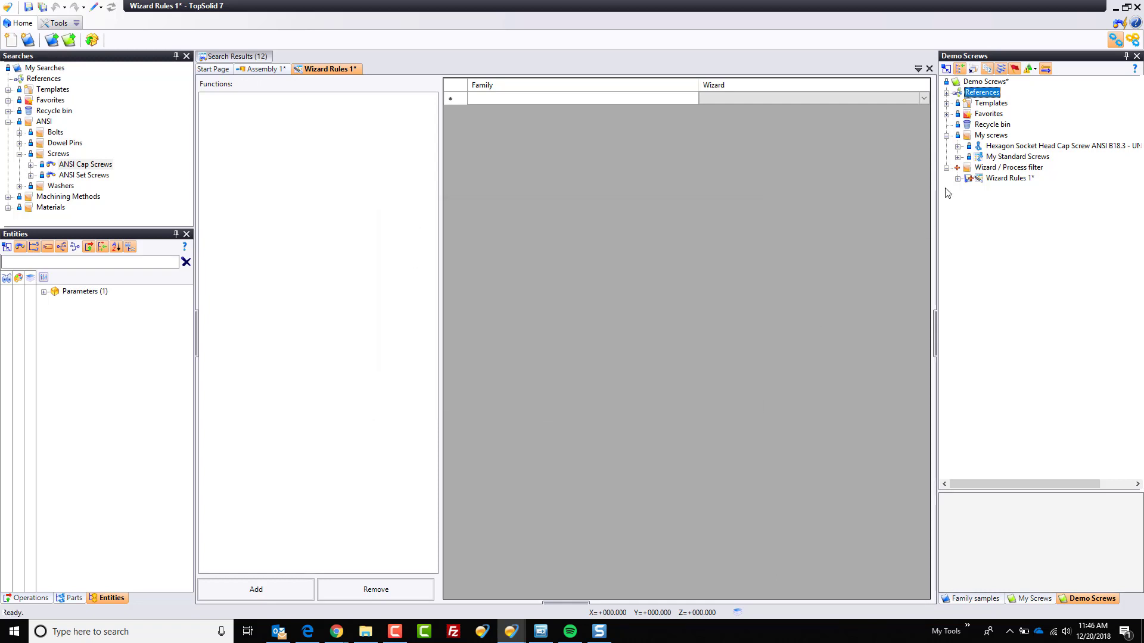
Expand References to verify the two added libraries, then collapse the list
left_click(947, 93)
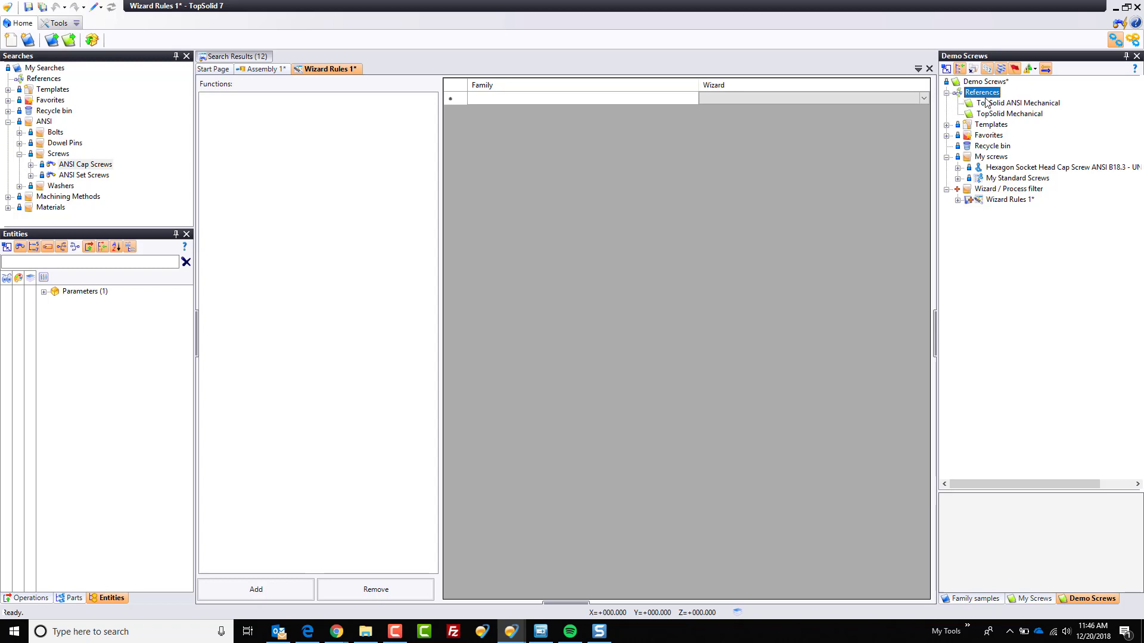
right_click(972, 93)
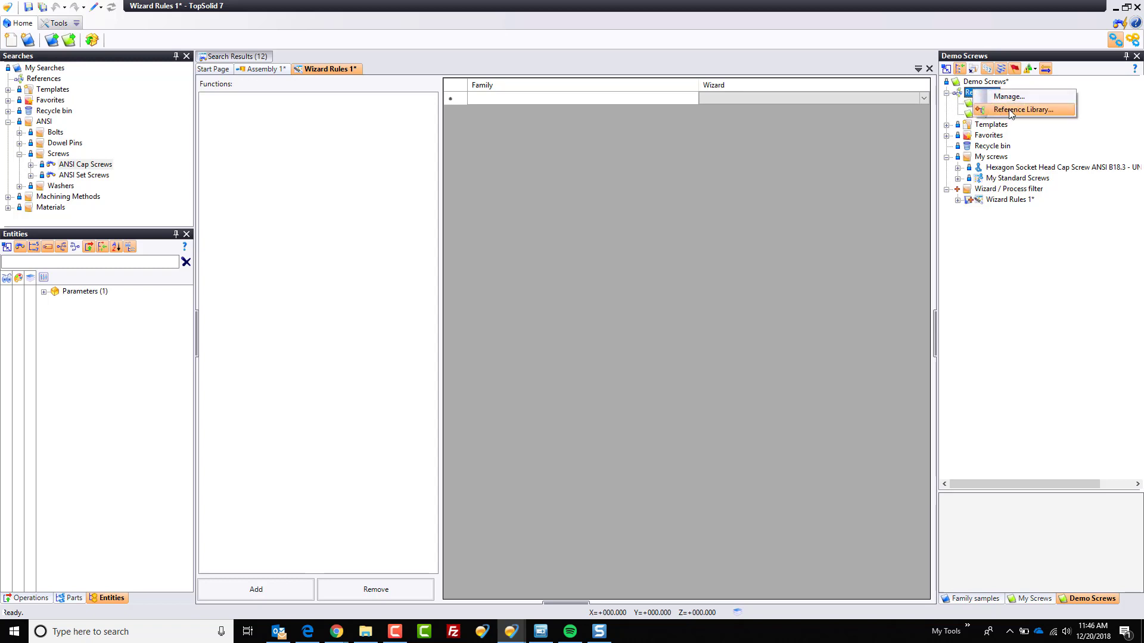
left_click(992, 244)
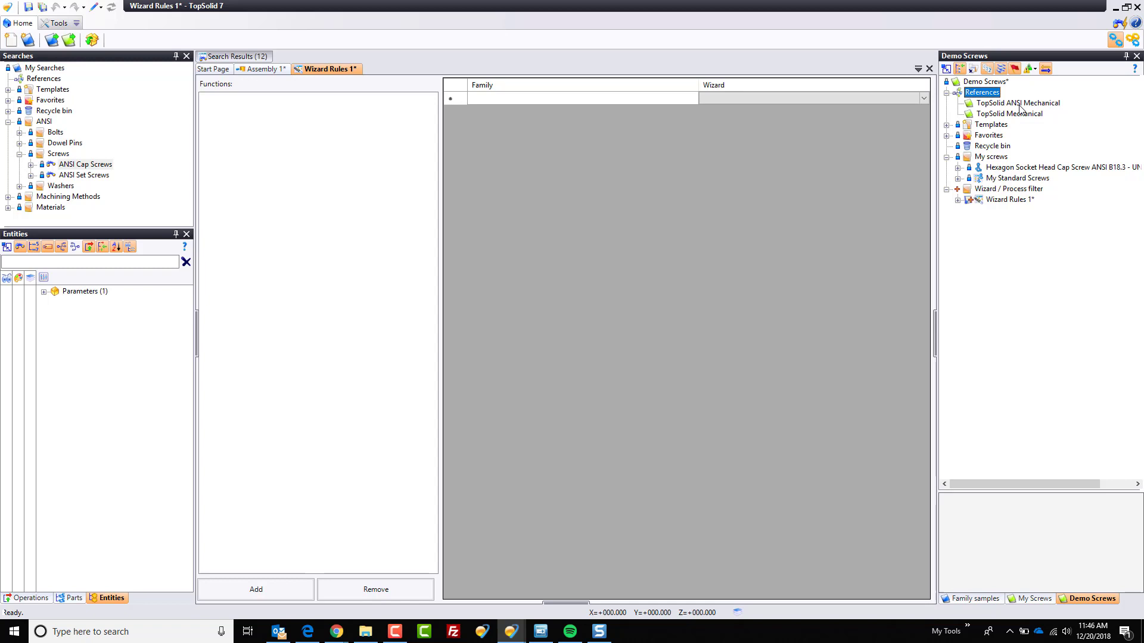
left_click(946, 94)
Add the Screw function to the Wizard Rules 1 document
left_click(268, 590)
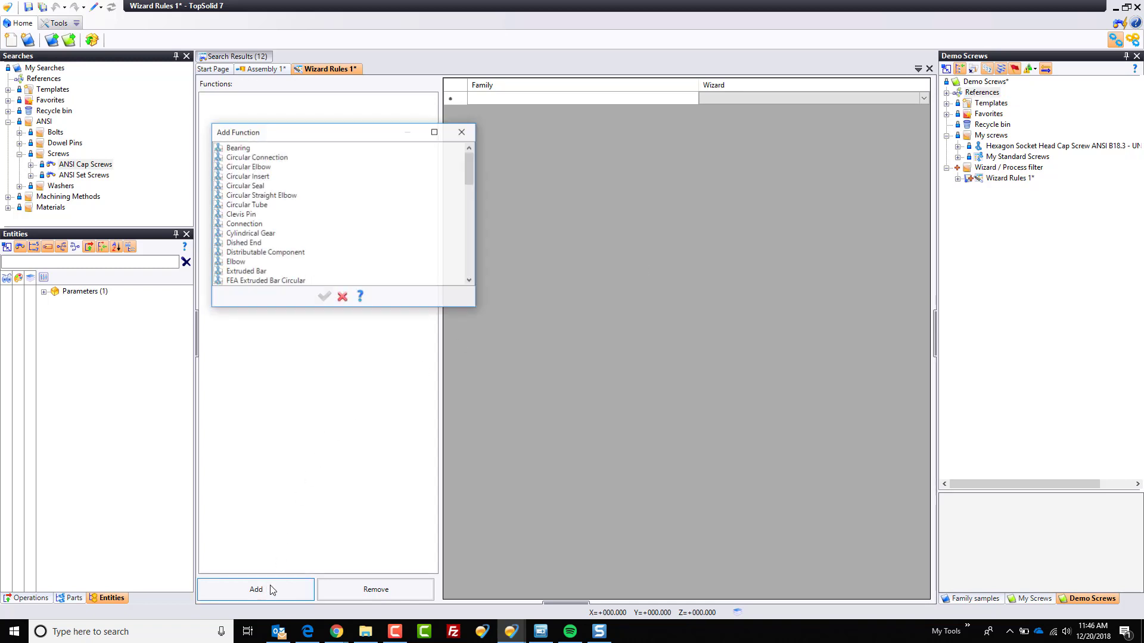
left_click(282, 185)
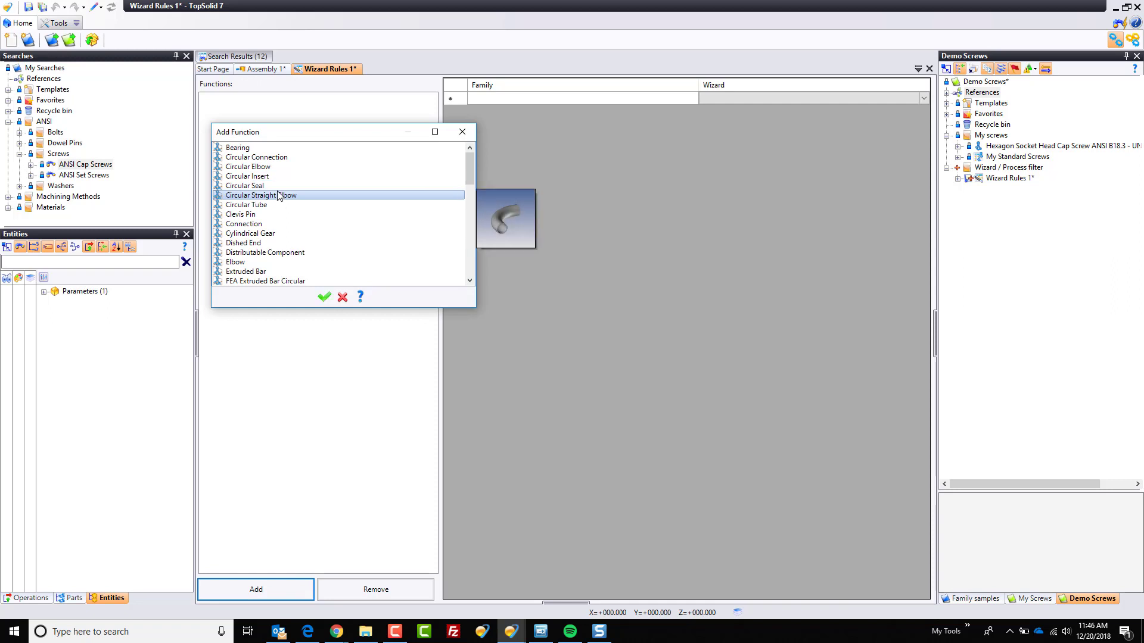
scroll(280, 189, "down", 10)
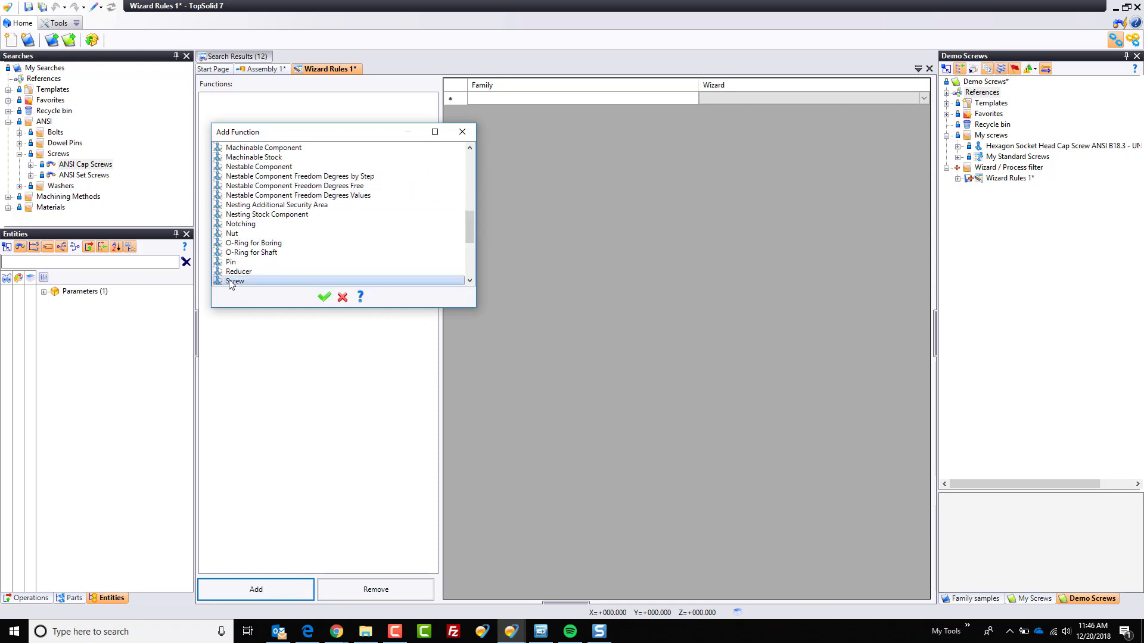
left_click(320, 297)
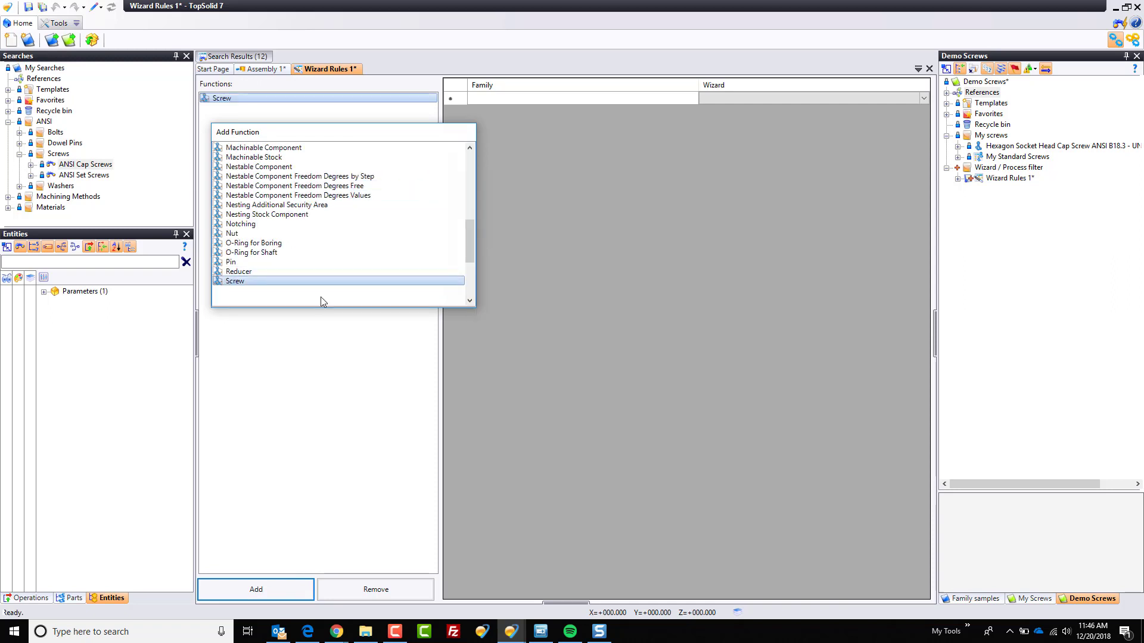
Set the first rule to family My Standard Screws with wizard Screw Buried Head
left_click(571, 99)
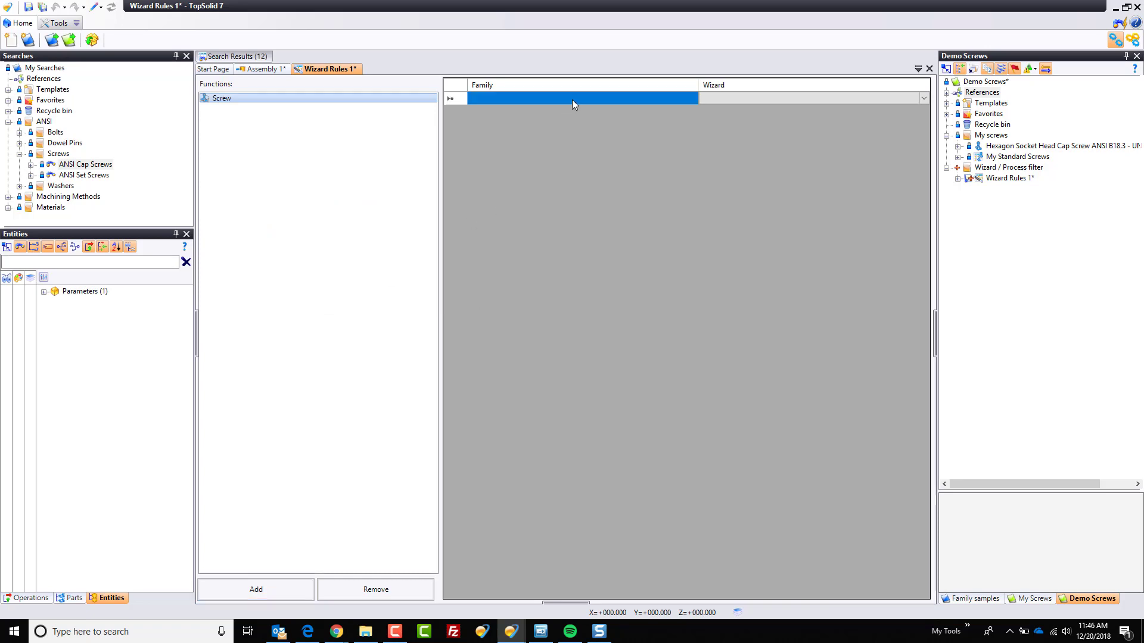
left_click(572, 99)
left_click(572, 99)
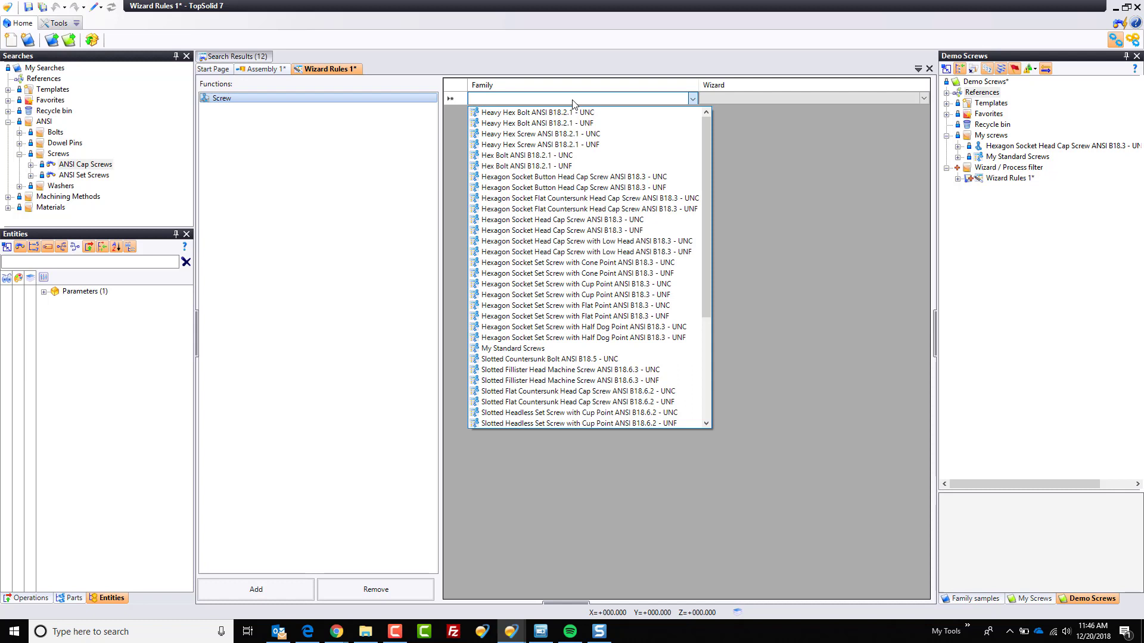
left_click(542, 350)
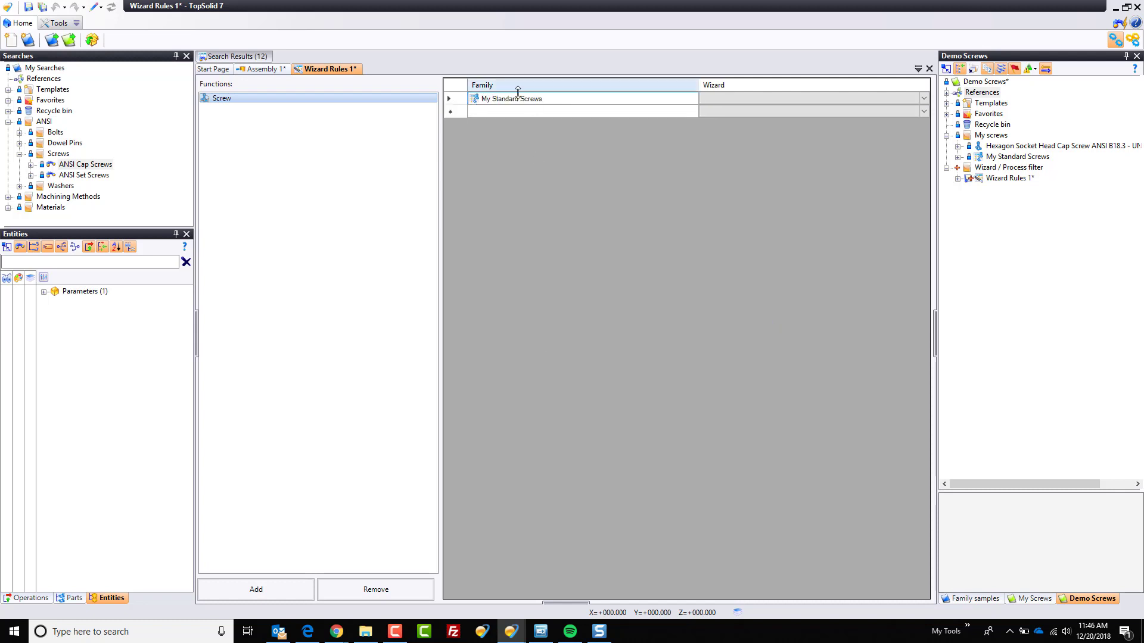
left_click(780, 112)
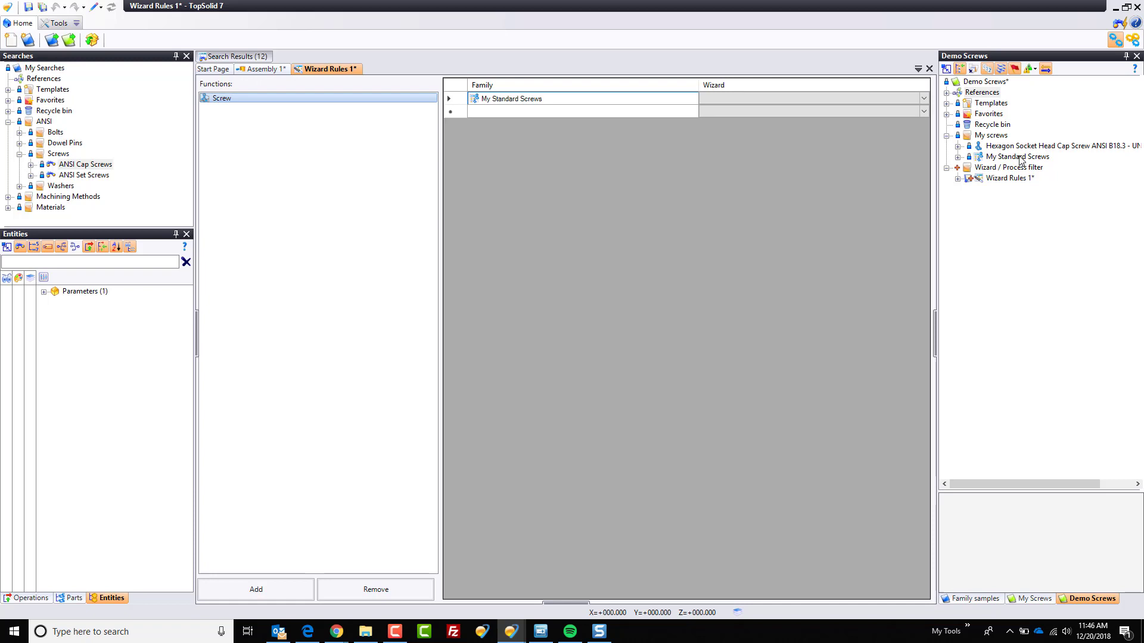
left_click(773, 97)
left_click(774, 98)
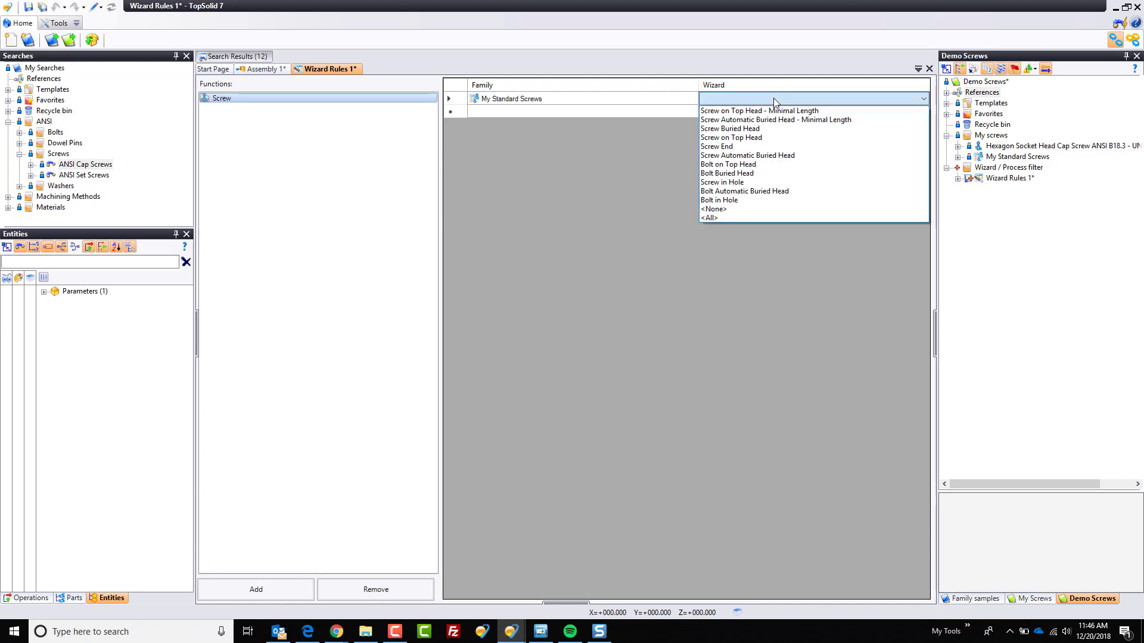
left_click(773, 128)
Add a second rule: My Standard Screws with wizard Screw on Top Head
left_click(623, 113)
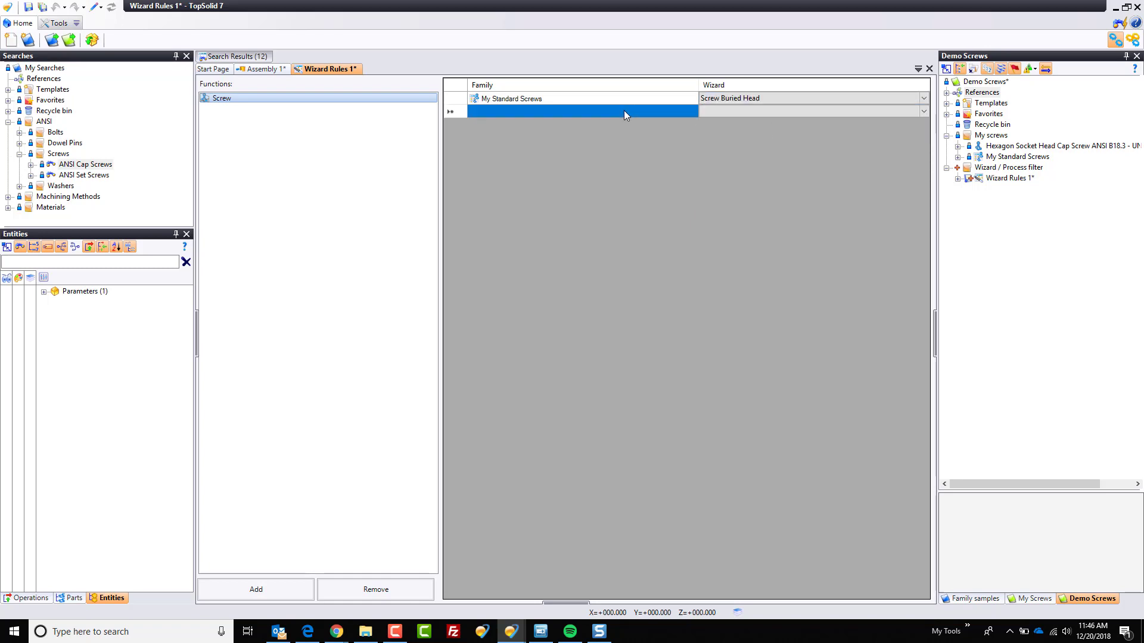
left_click(624, 113)
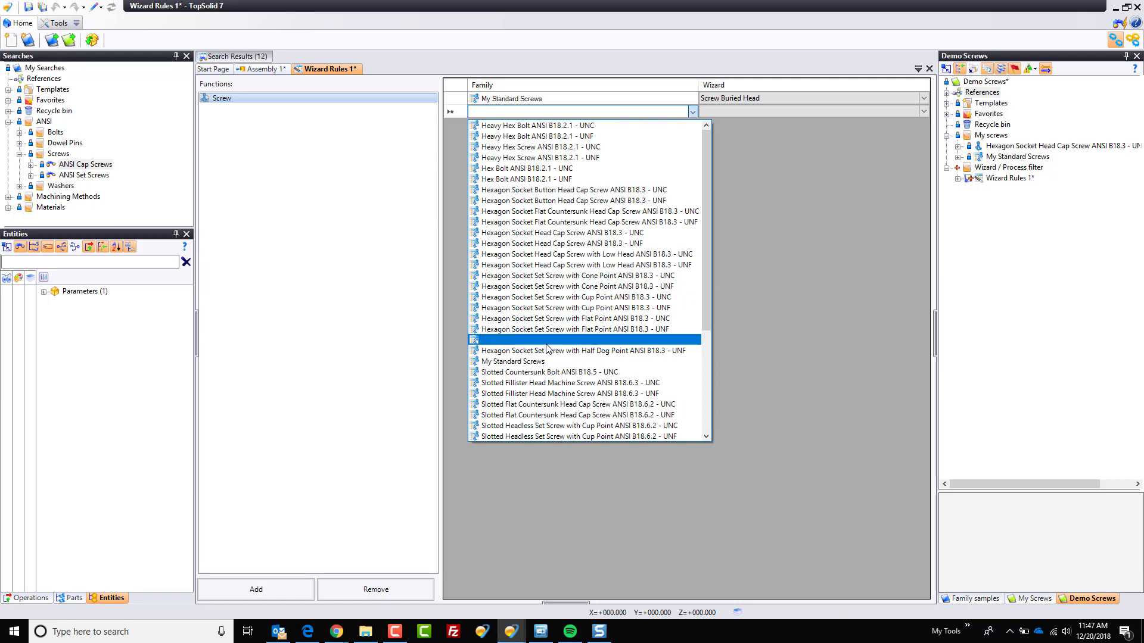
left_click(512, 361)
left_click(755, 113)
left_click(756, 113)
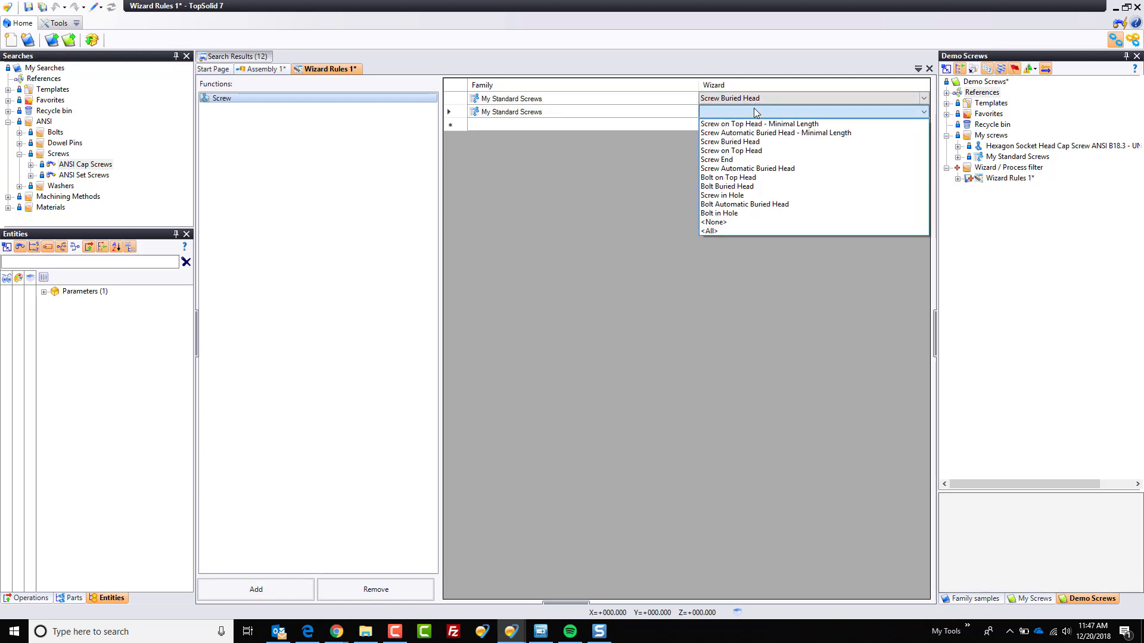
left_click(761, 152)
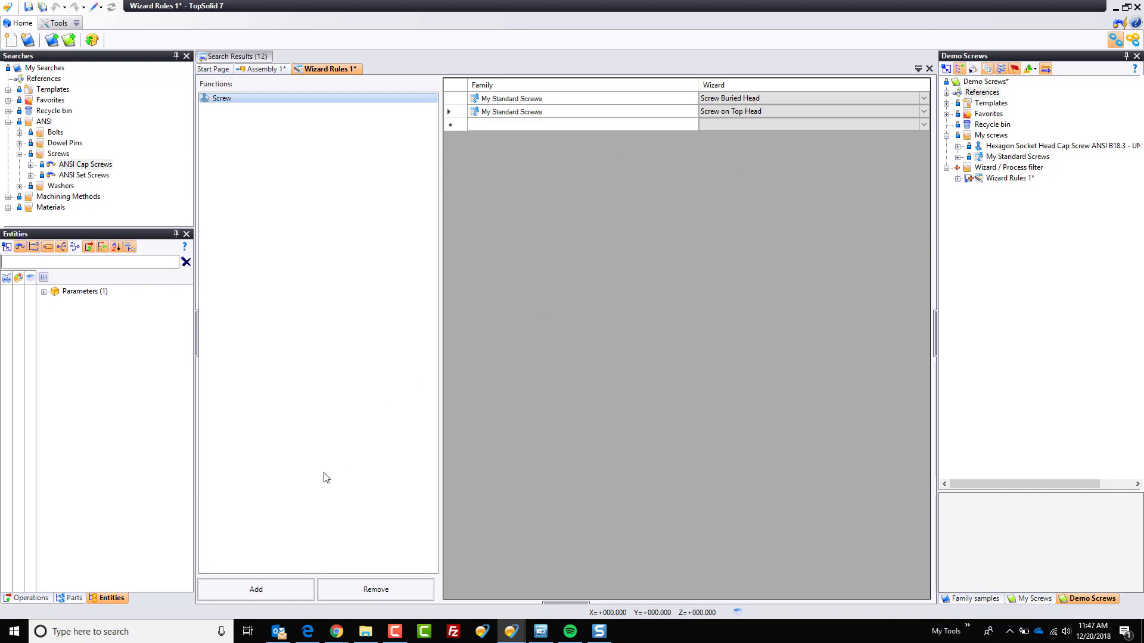
Rename the wizard rules document to 'My Standard Screws Wizards' and save it
left_click(1023, 179)
left_click(1024, 179)
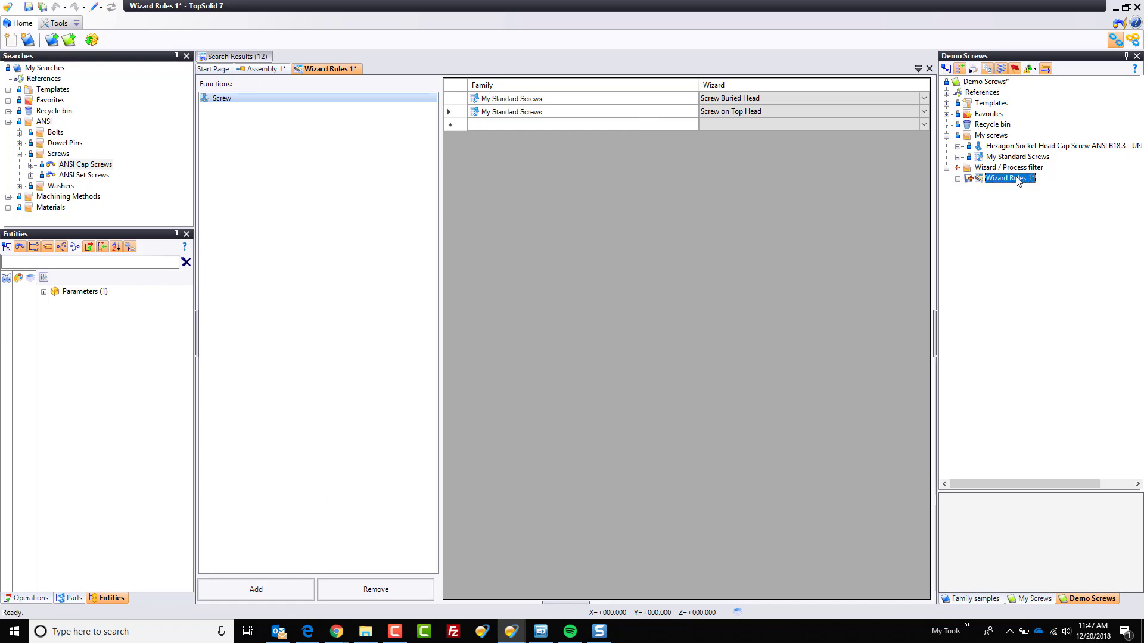
type("My Standard Screws Wizards")
key("Return")
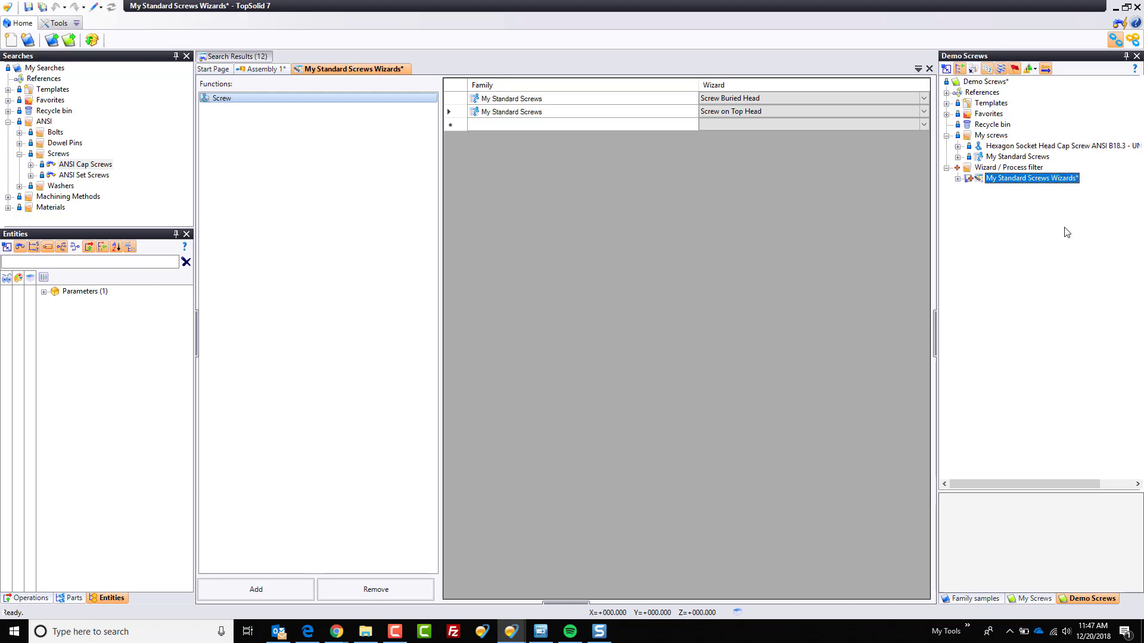
key("ctrl+s")
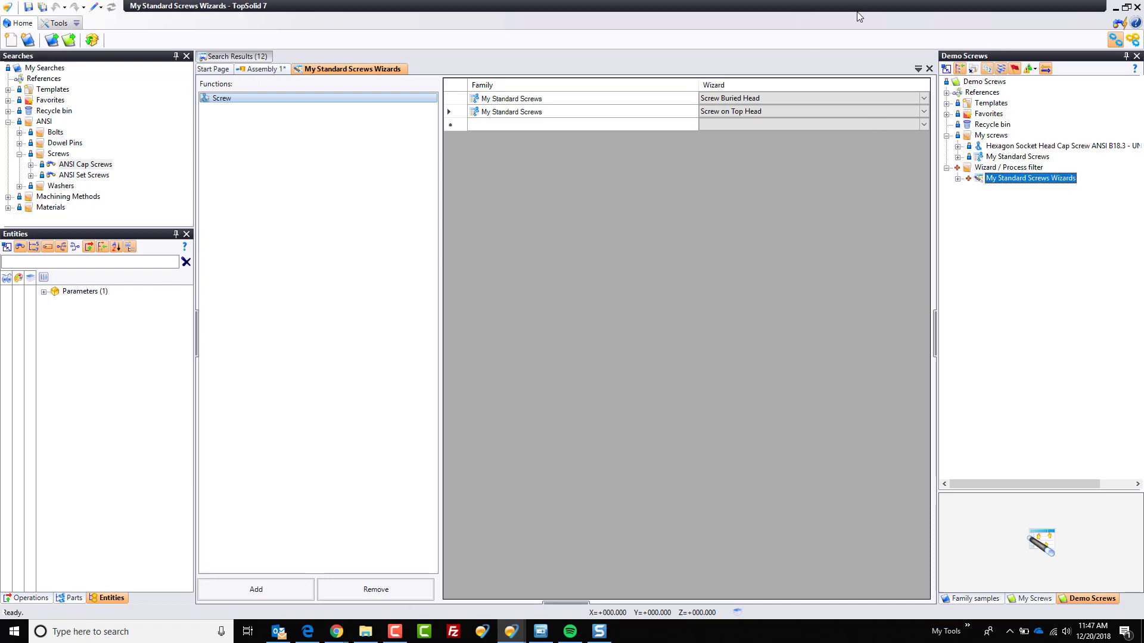
Close the wizard rules document and check it in, confirming both objects
left_click(928, 69)
right_click(995, 183)
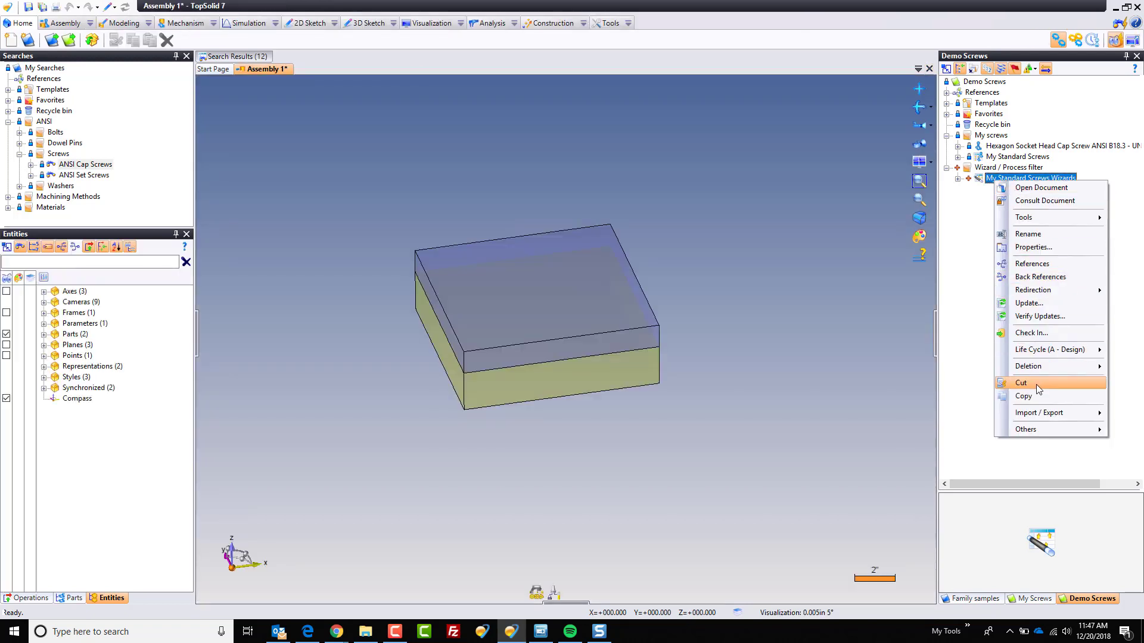
left_click(1051, 333)
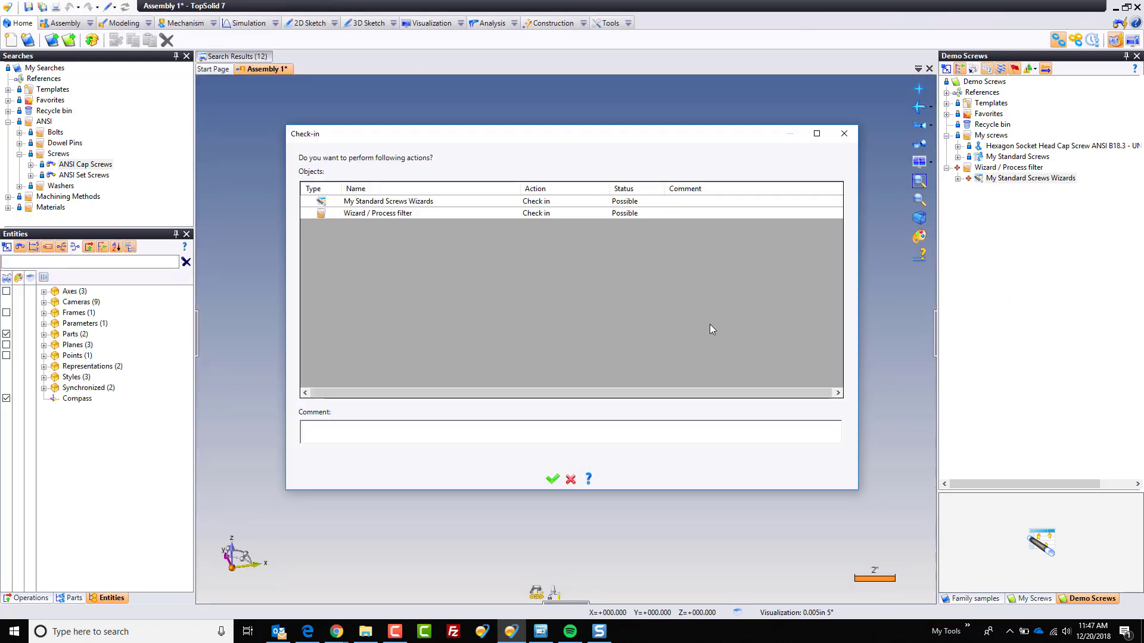
left_click(552, 479)
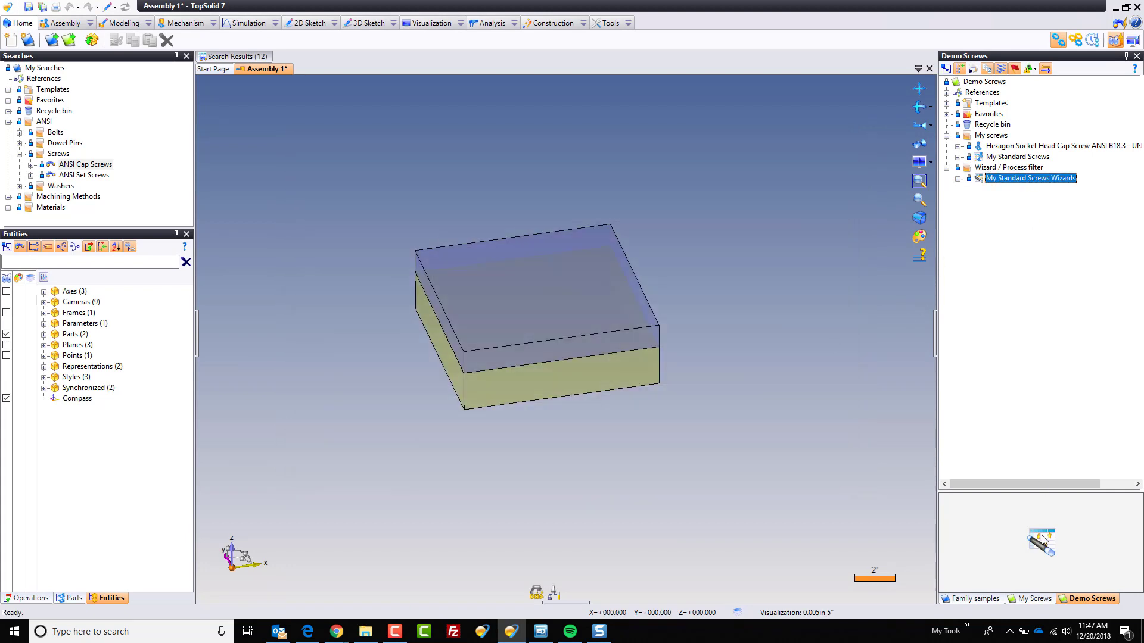
In the Family samples project, use the My Standard Screws wizard rules instead of My Std Screws
left_click(980, 598)
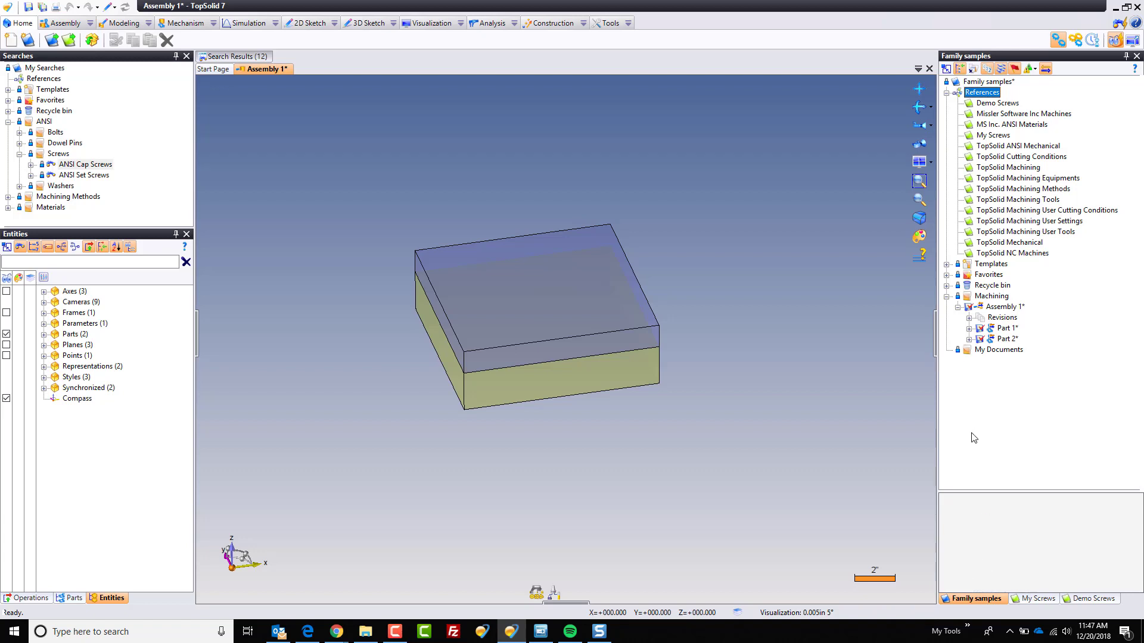
left_click(947, 92)
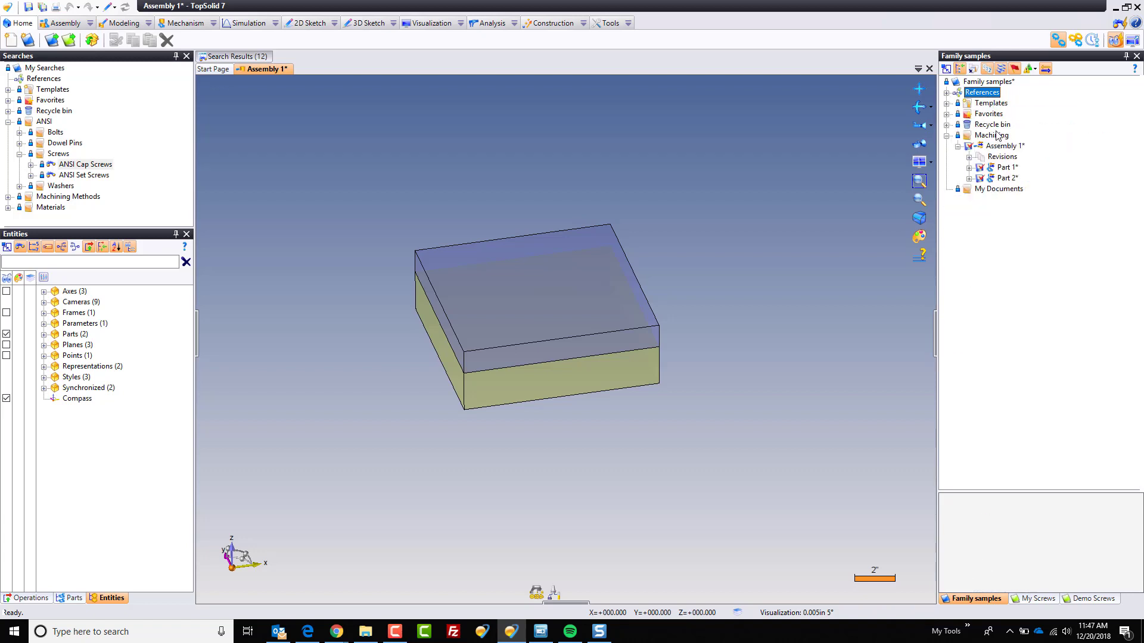
right_click(990, 115)
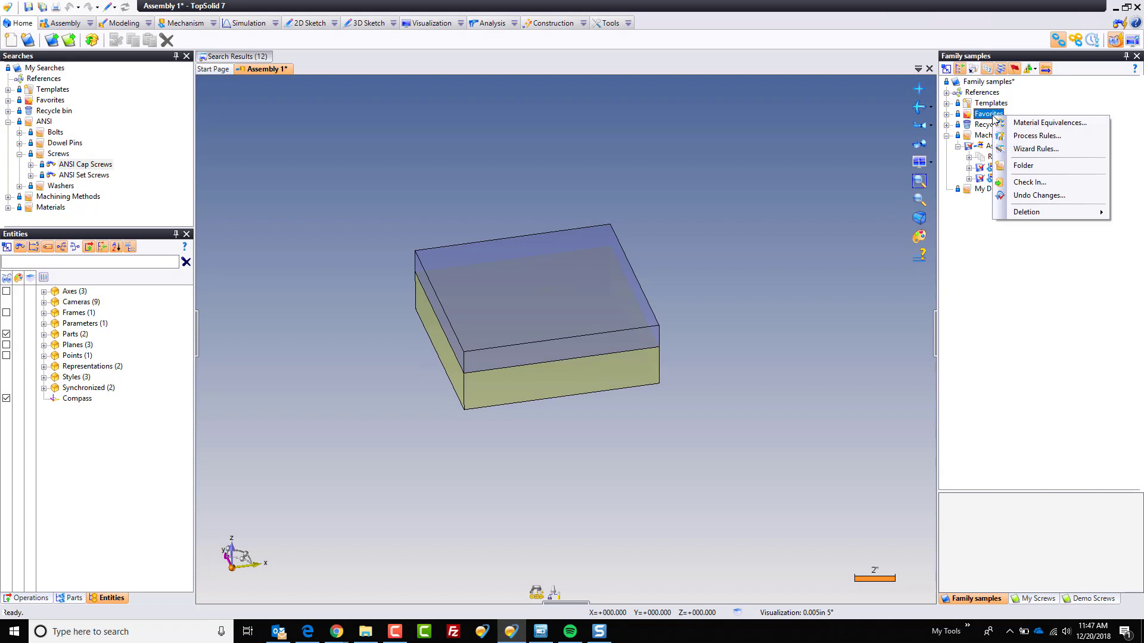
left_click(1050, 149)
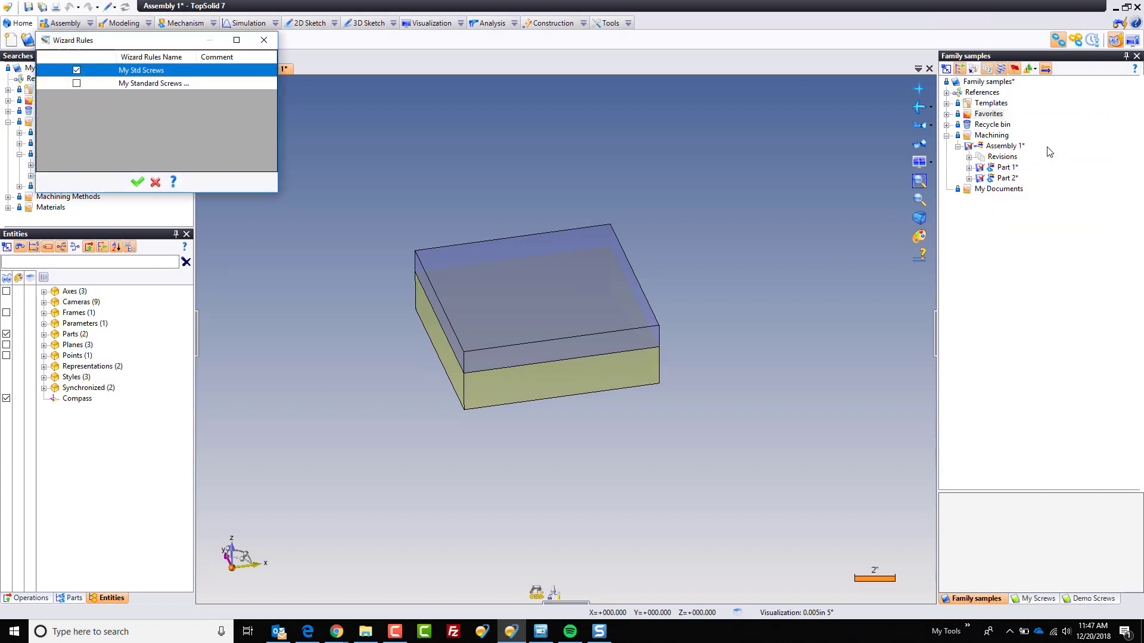
left_click(76, 83)
left_click(137, 183)
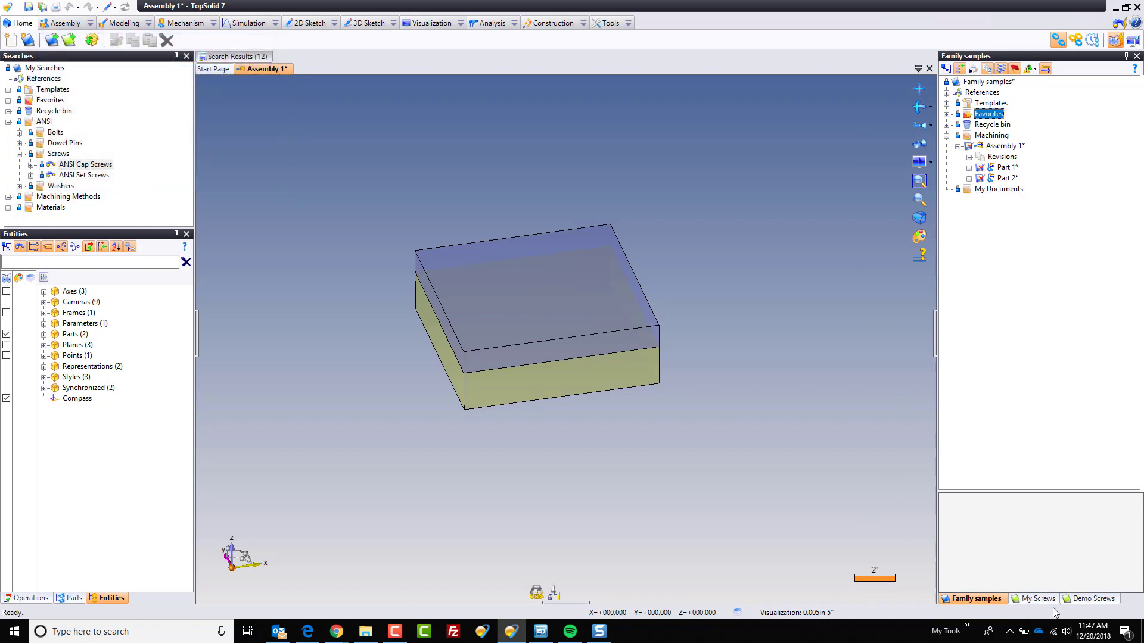
Drag a My Standard Screws Screw Buried Head onto the block's top face, 1.125 from the edge
left_click(1093, 598)
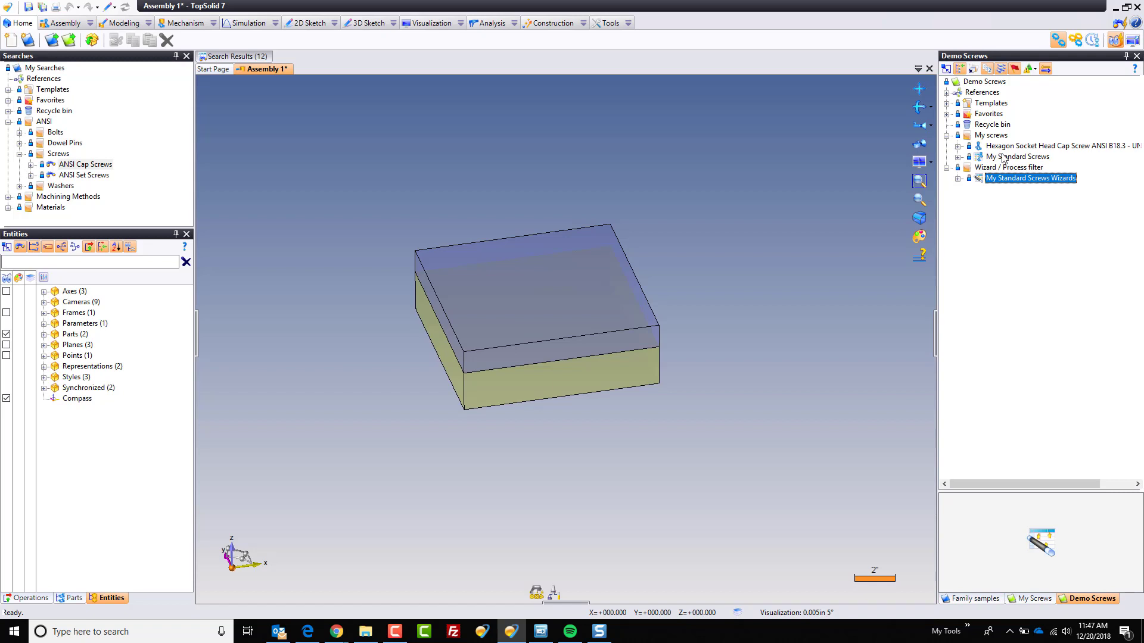
left_click_drag(1011, 159, 675, 149)
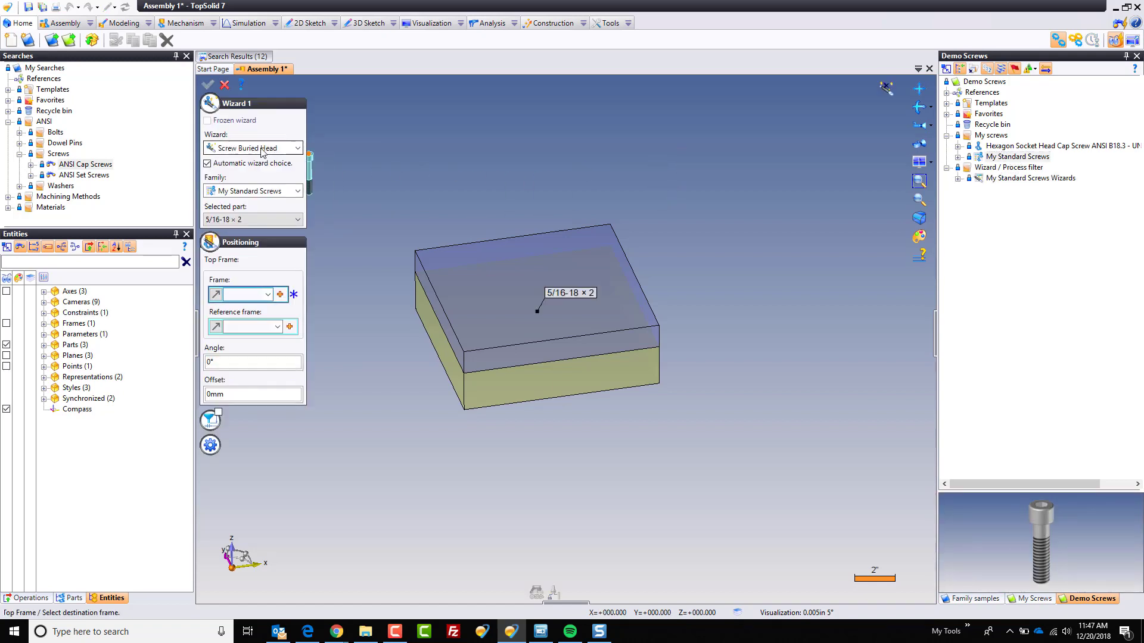
left_click(264, 149)
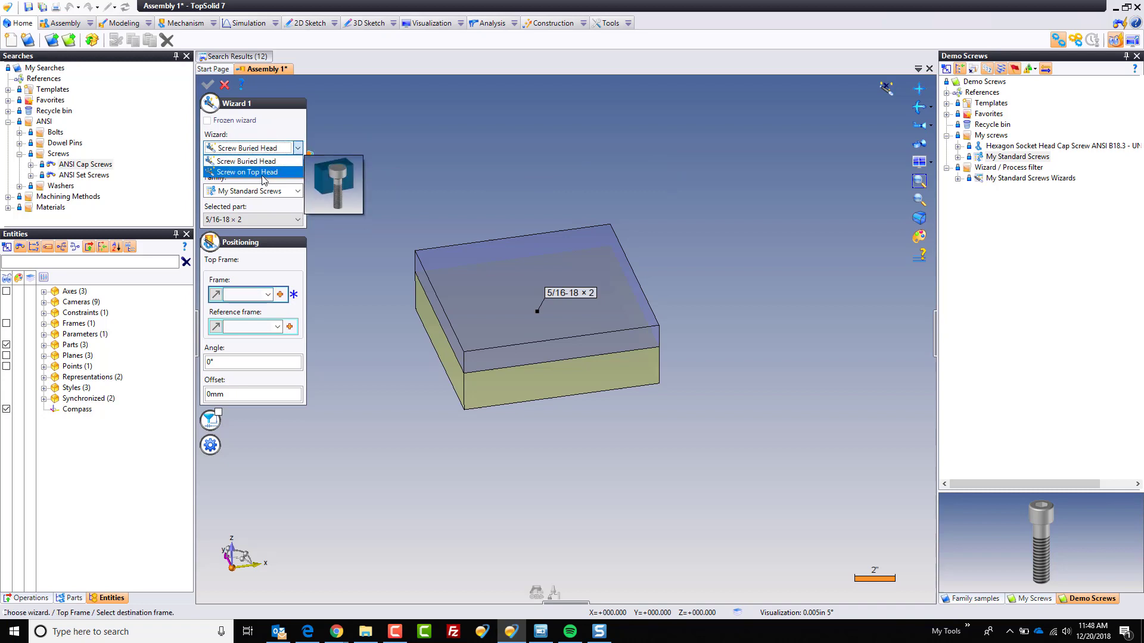
left_click(264, 162)
left_click(468, 343)
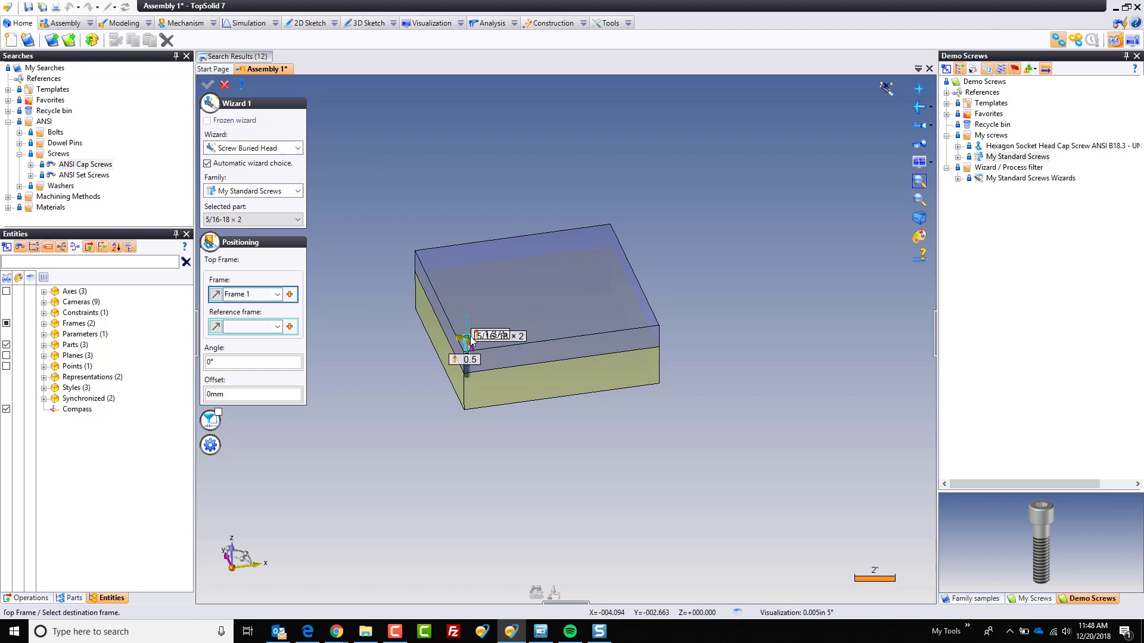
scroll(509, 292, "up", 5)
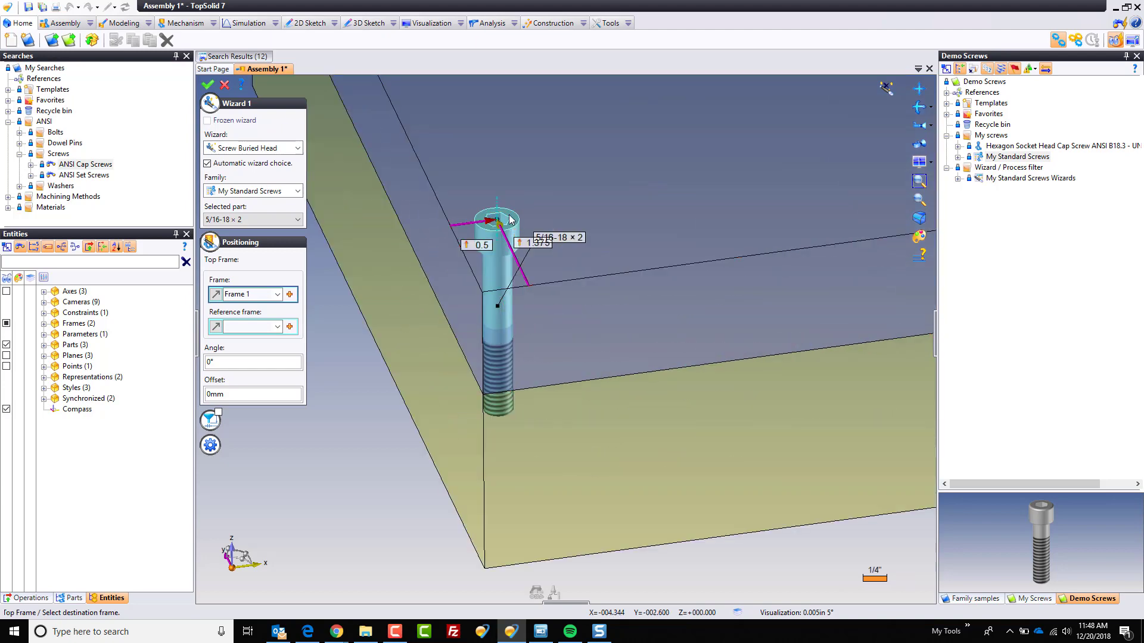
left_click_drag(509, 292, 566, 283)
mouse_move(464, 262)
middle_mouse_down()
mouse_move(459, 211)
mouse_move(453, 250)
middle_mouse_up()
Set the screw's minimal diameter to .25in, fix it to the block, and validate
left_click(206, 420)
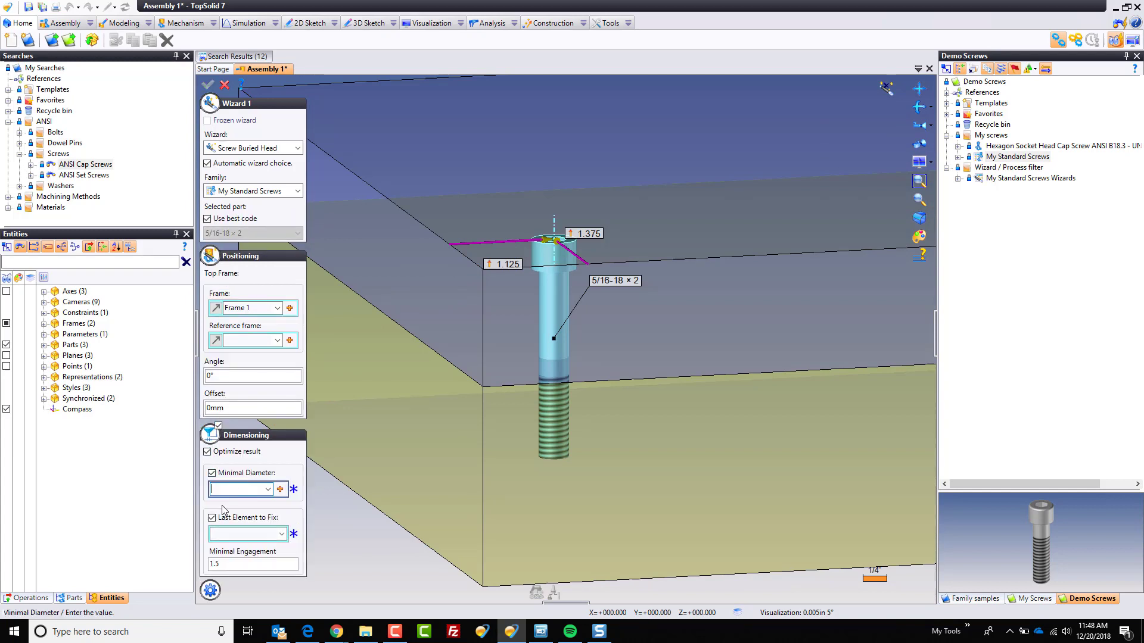
type(".25in")
key("Return")
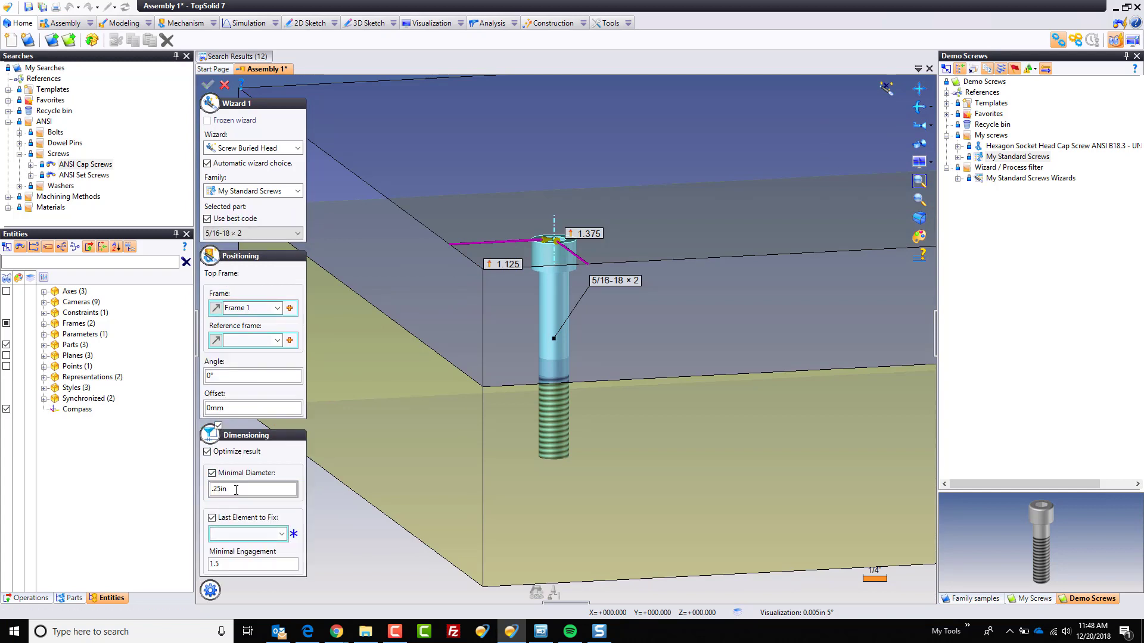
left_click(473, 480)
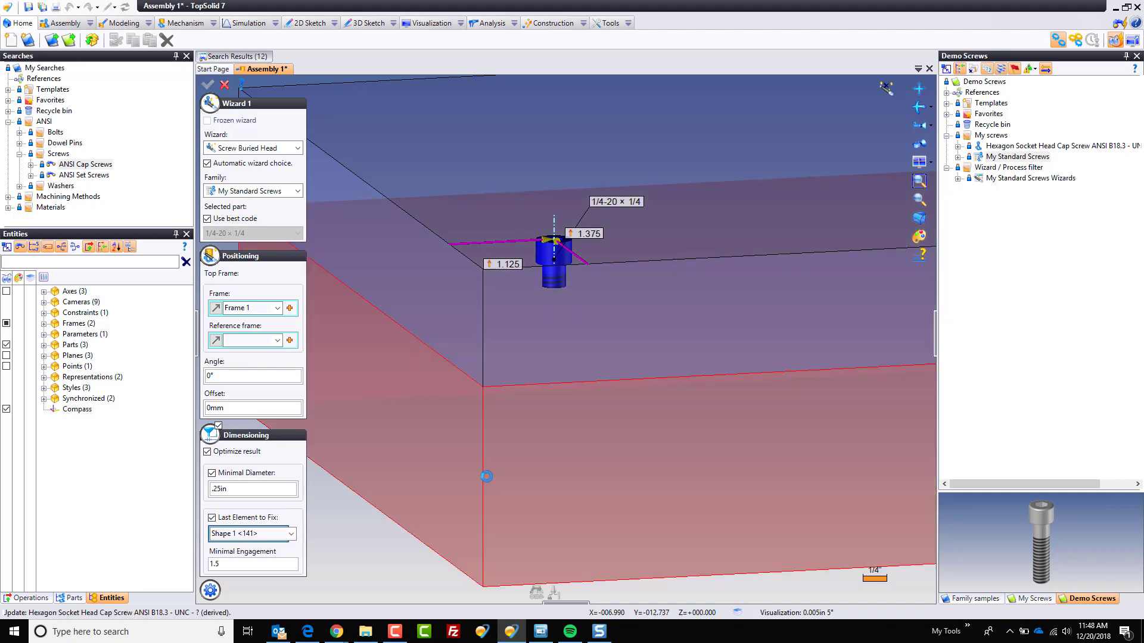
mouse_move(635, 318)
middle_mouse_down()
mouse_move(620, 299)
mouse_move(630, 334)
middle_mouse_up()
left_click(208, 84)
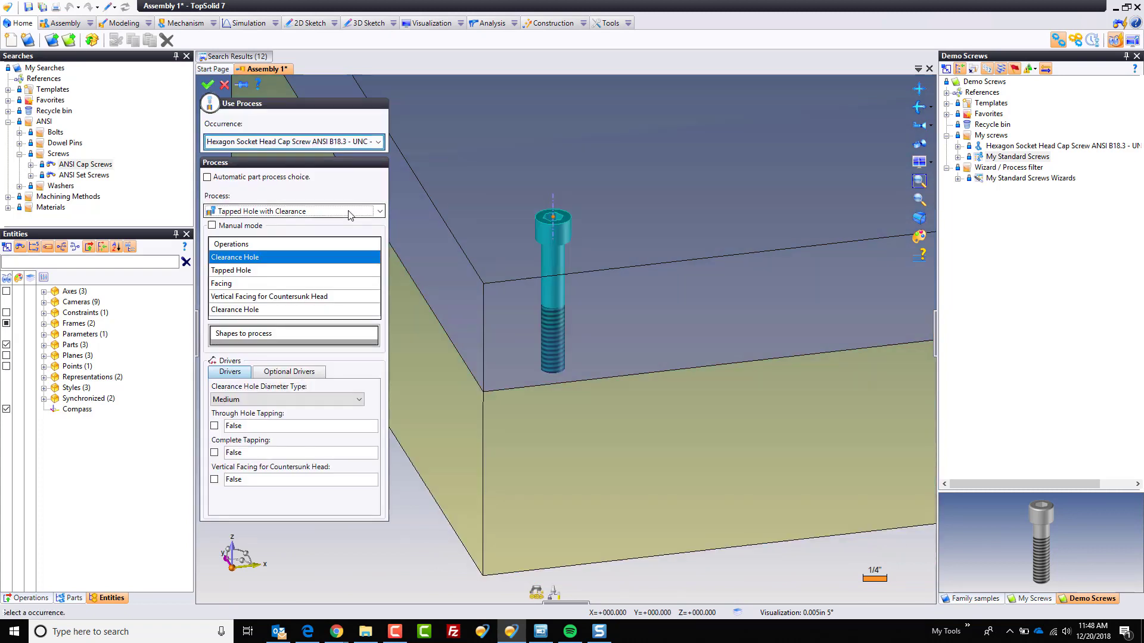
Accept the Tapped Hole with Clearance process, then undo the screw insertion
left_click(330, 211)
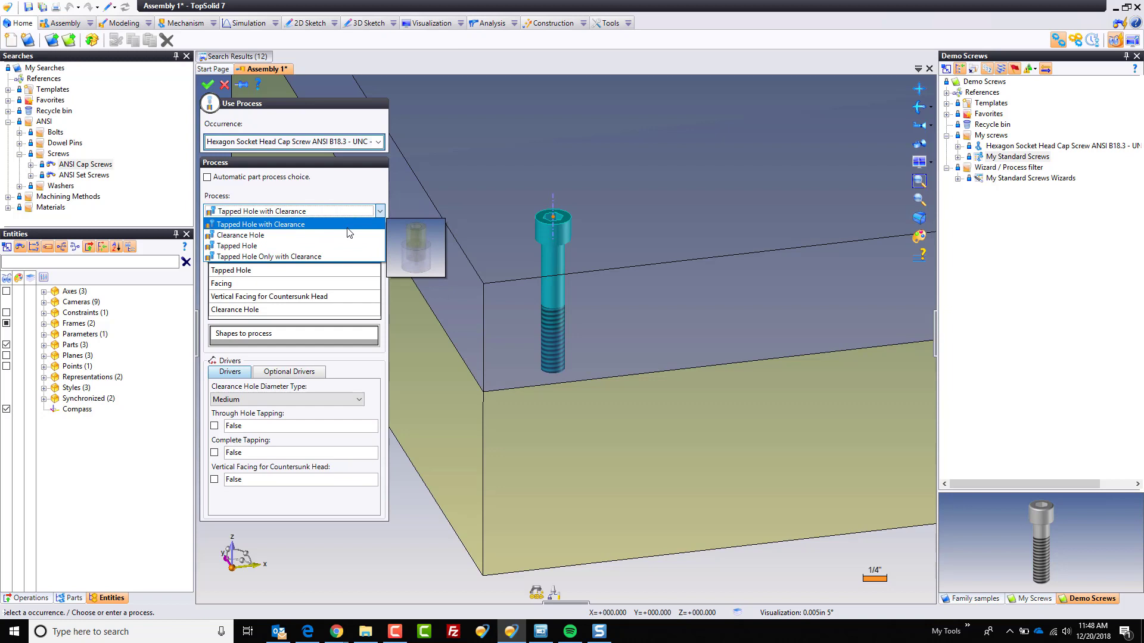
left_click(348, 228)
left_click(205, 85)
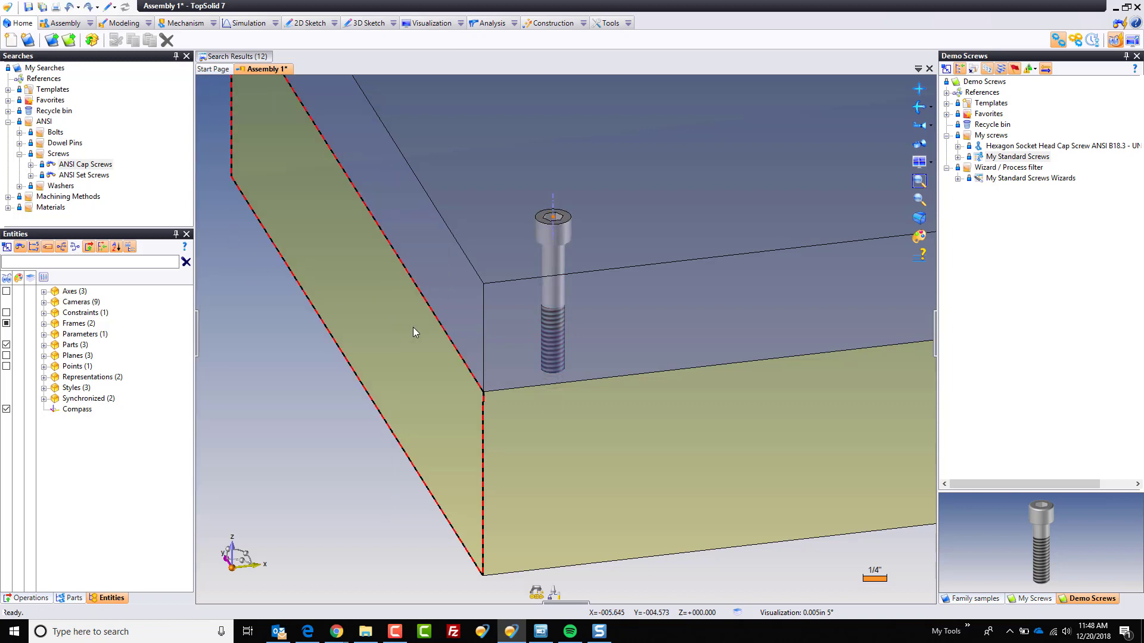
key("ctrl+z")
scroll(487, 352, "down", 2)
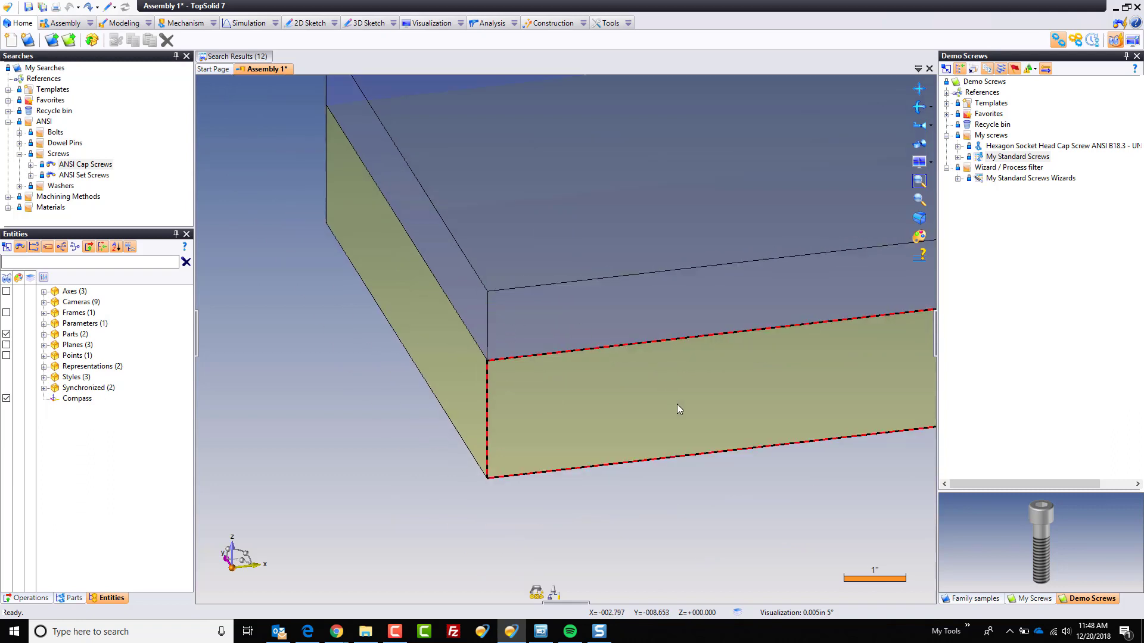
Create a Process Rules document named 'My Standard Screws Process' in the Wizard / Process filter folder
right_click(1012, 167)
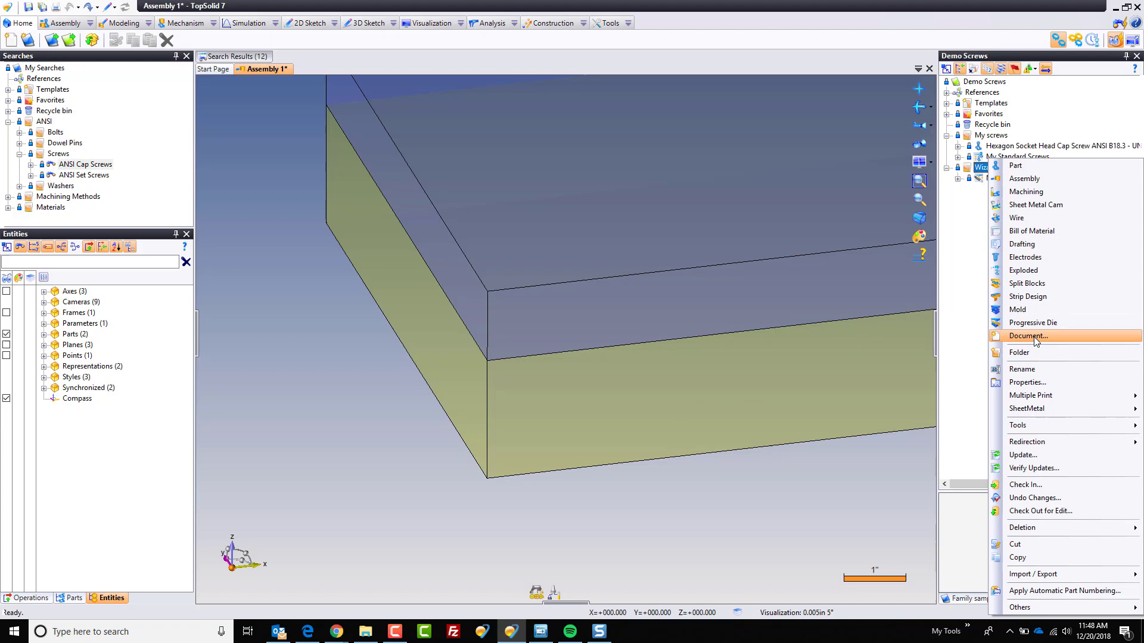
left_click(1028, 336)
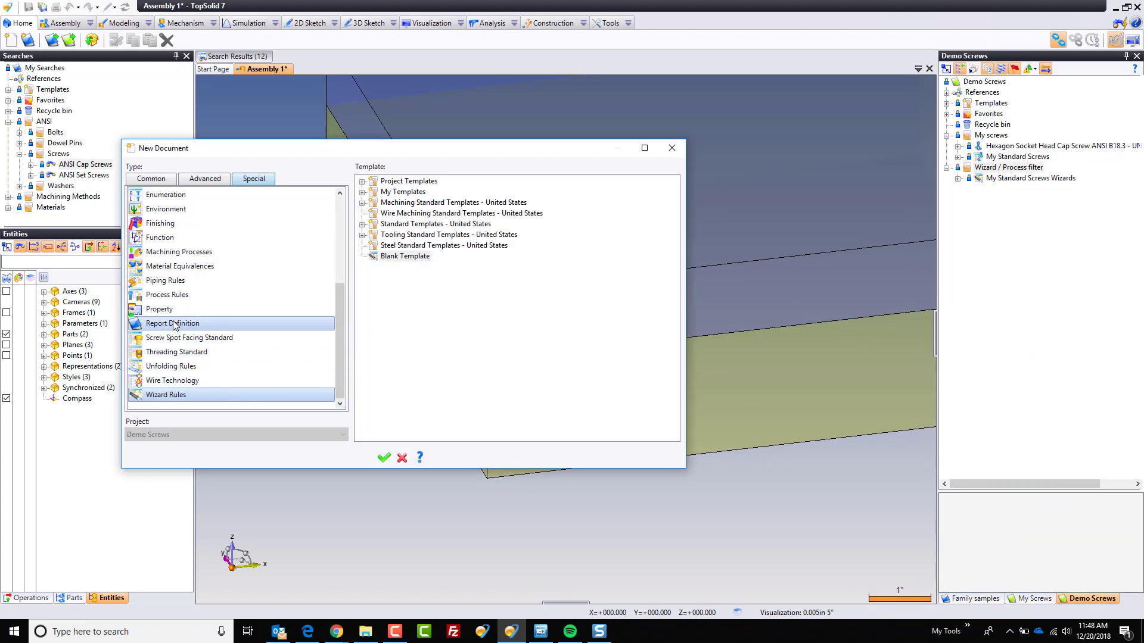
left_click(174, 299)
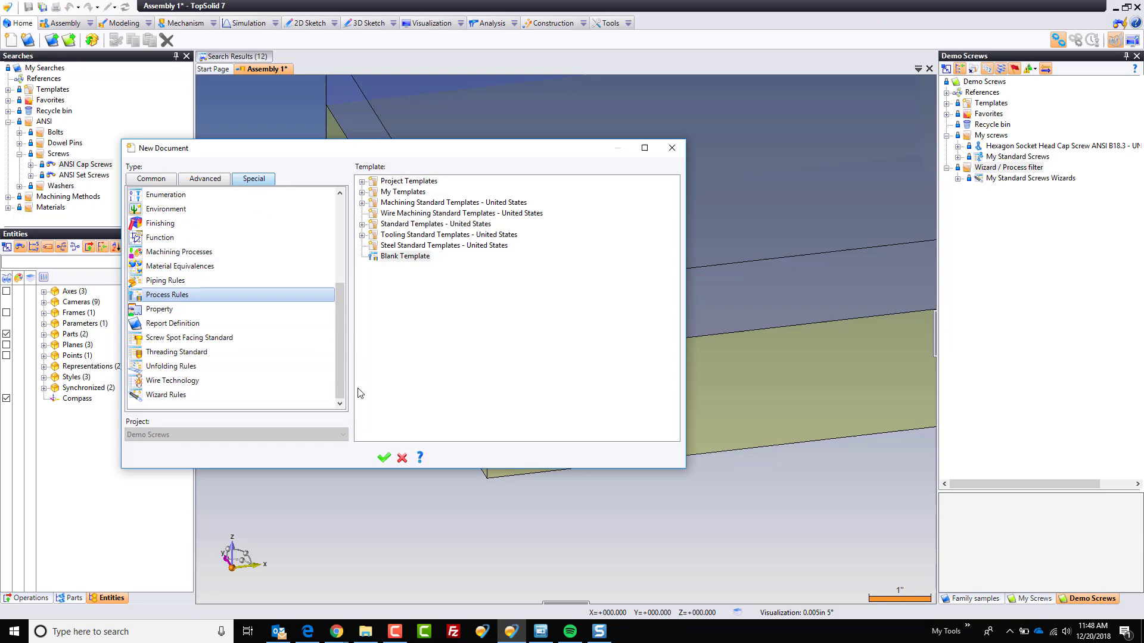
left_click(384, 458)
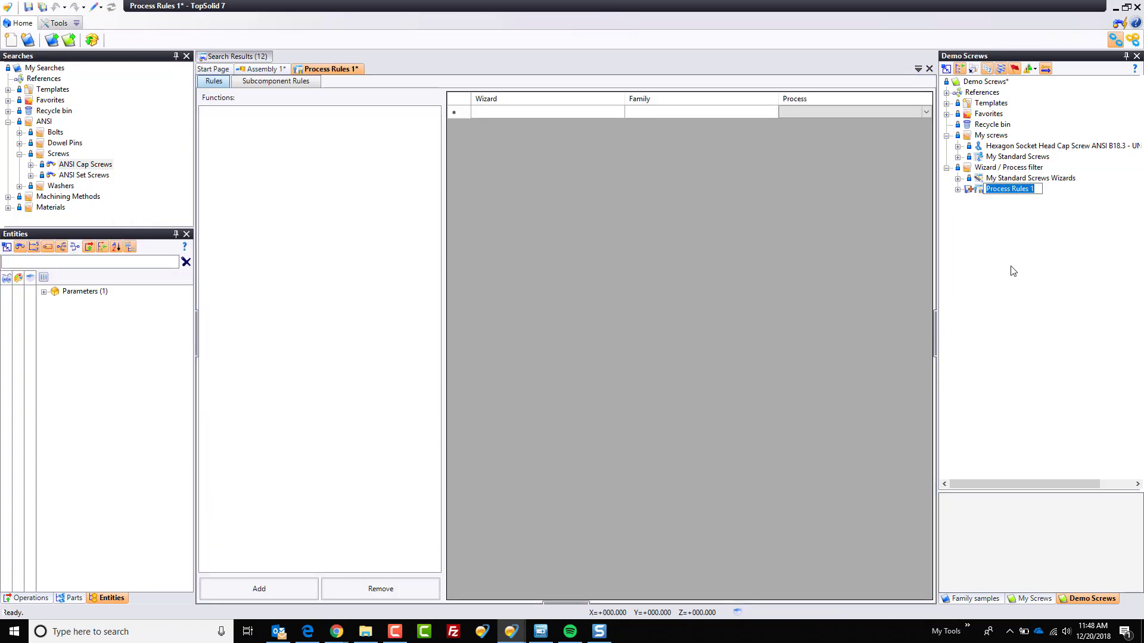
type("My Standard Screws")
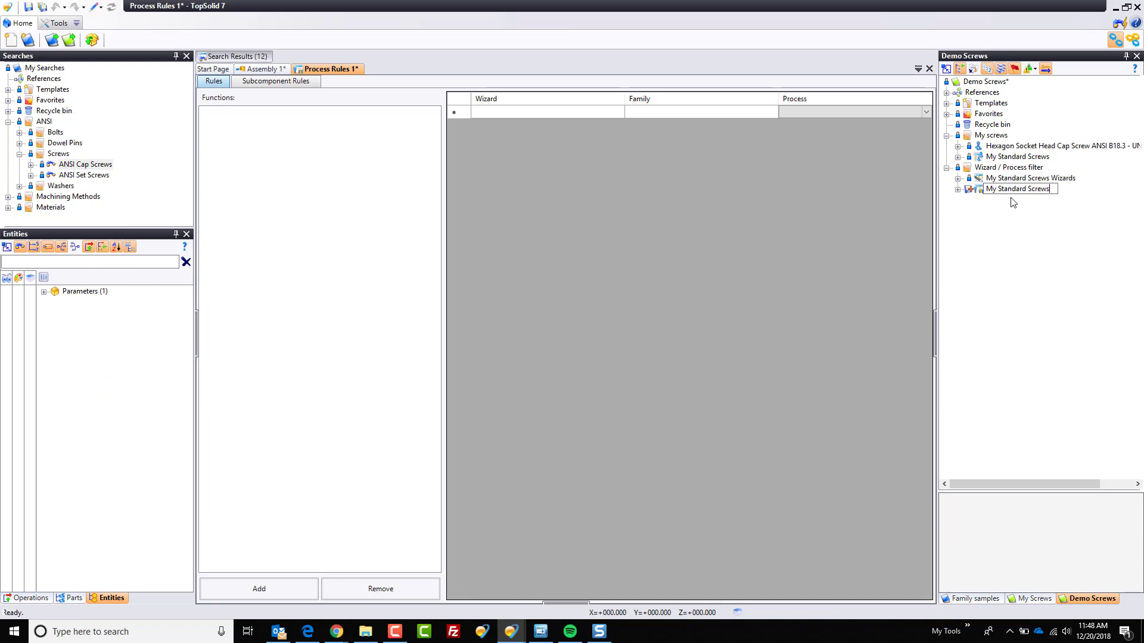
type(" Process")
key("Return")
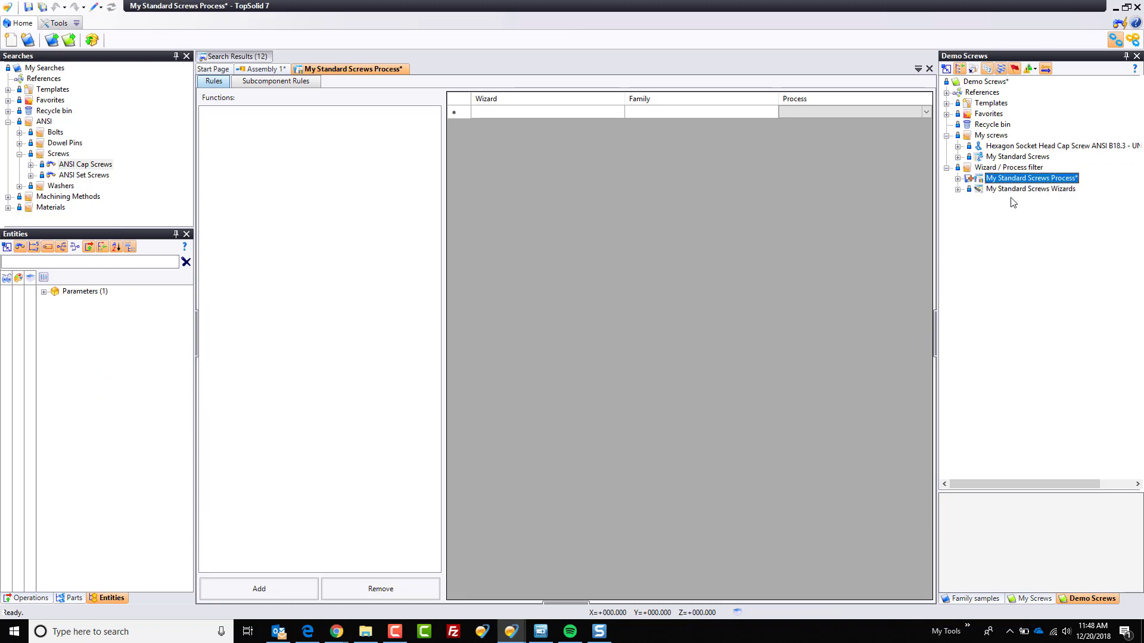
Add the Screw function to the process rules
left_click(280, 592)
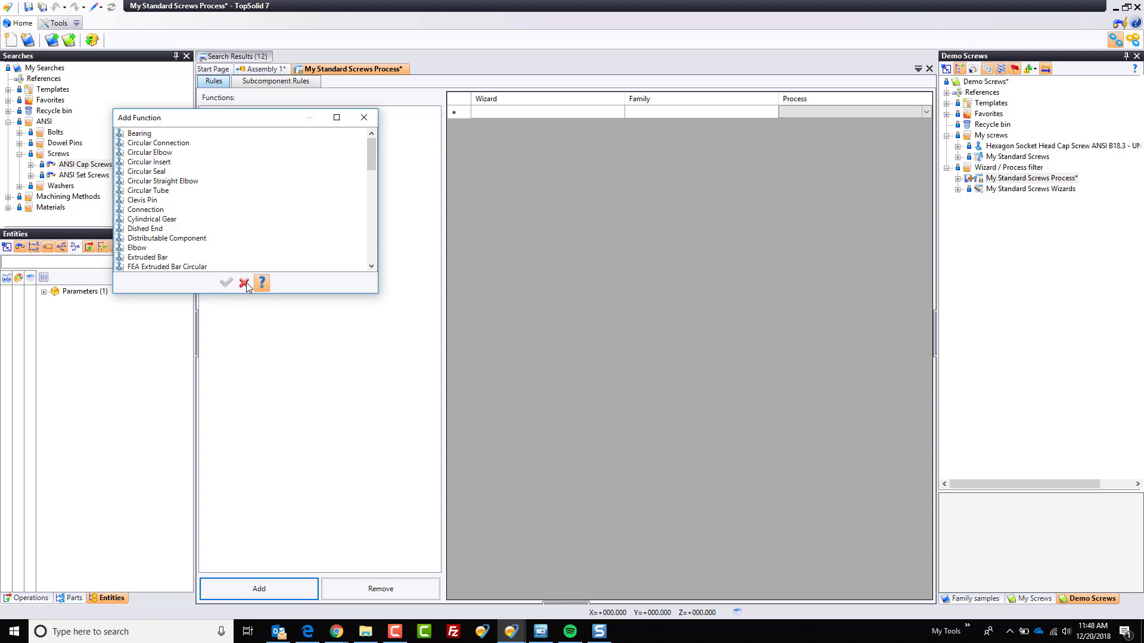
mouse_move(188, 224)
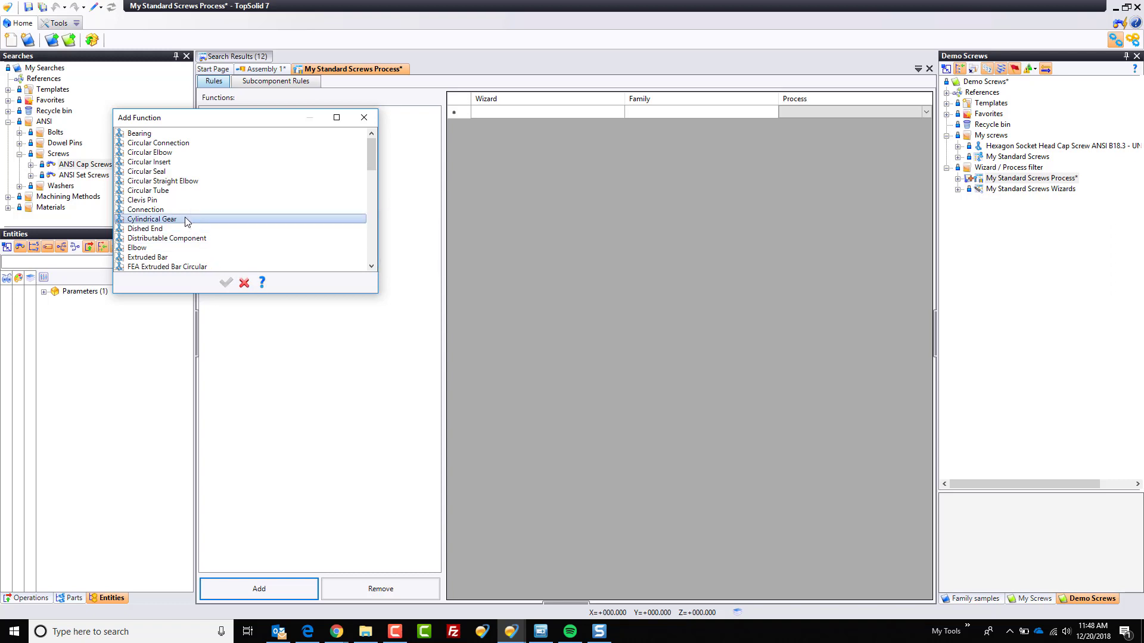
key("s")
left_click(226, 284)
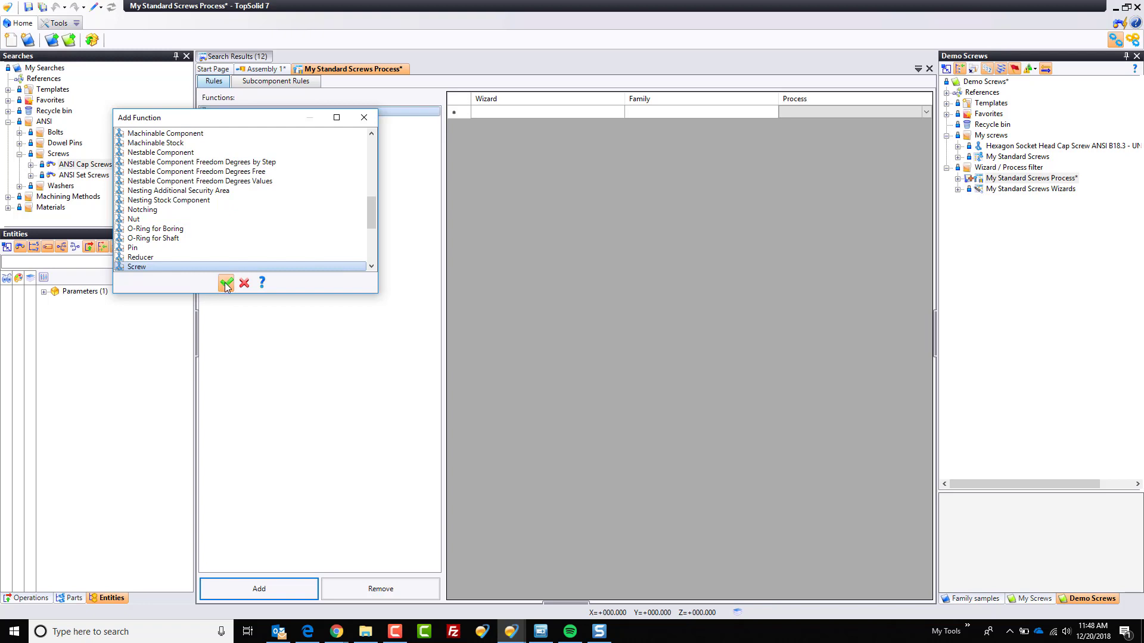
Map Screw Buried Head with My Standard Screws to the Tapped Hole with Clearance process
left_click(571, 113)
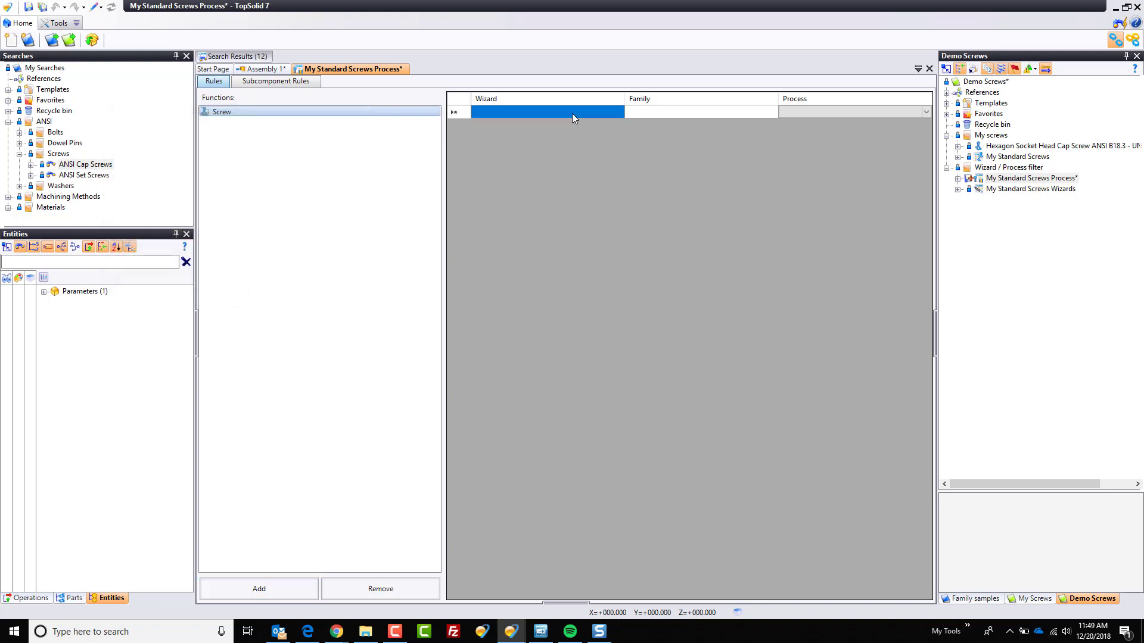
left_click(572, 113)
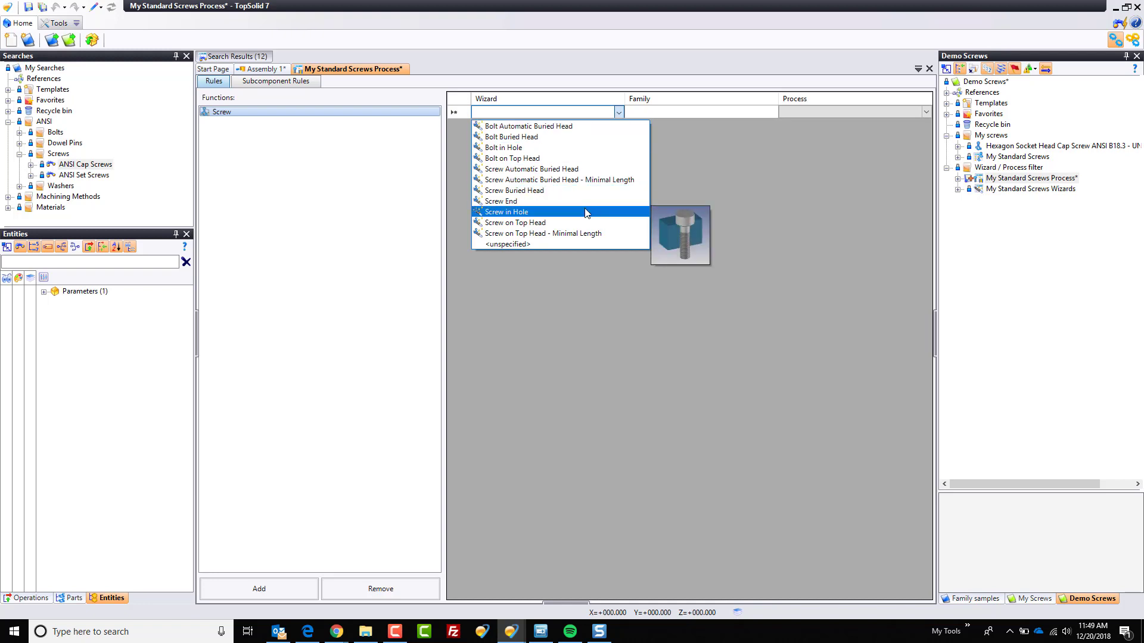
left_click(584, 190)
left_click(674, 114)
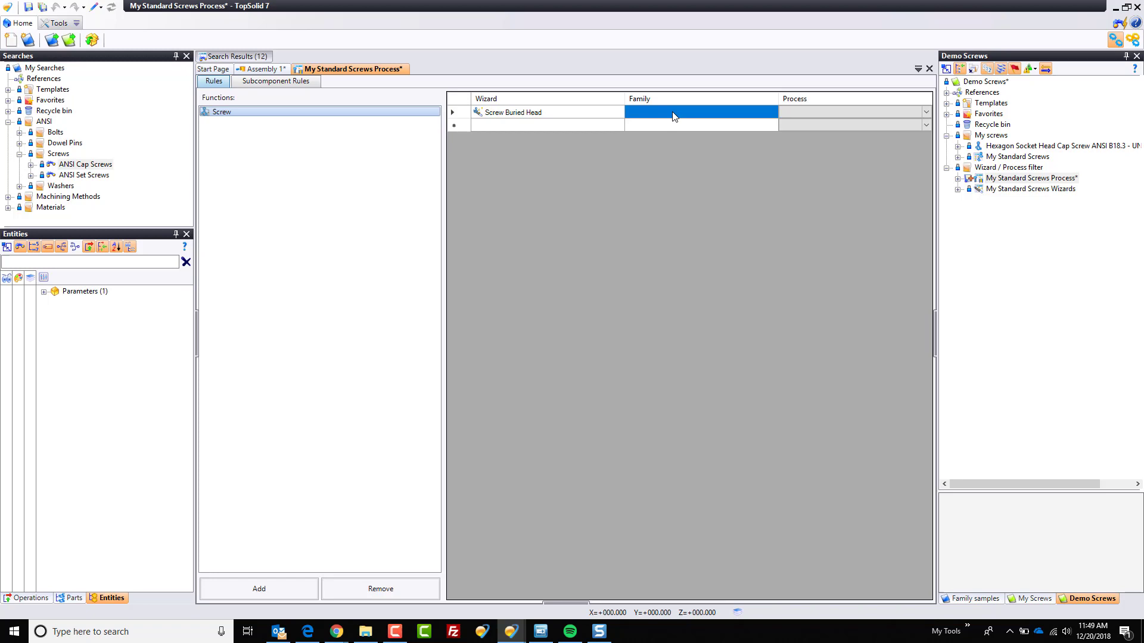
left_click(674, 114)
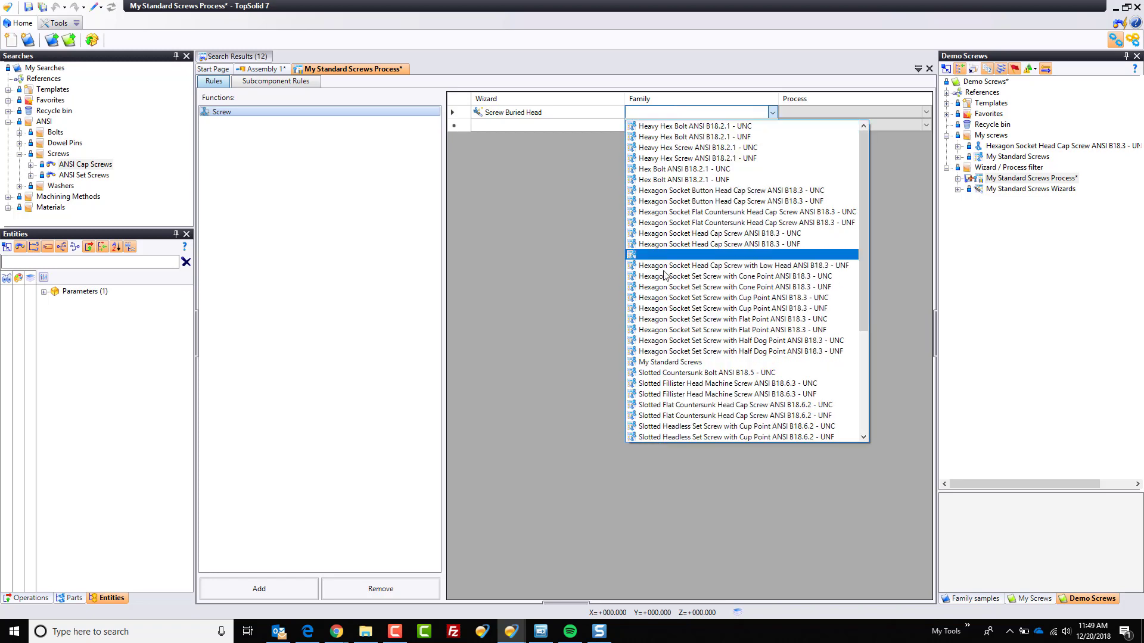
left_click(670, 361)
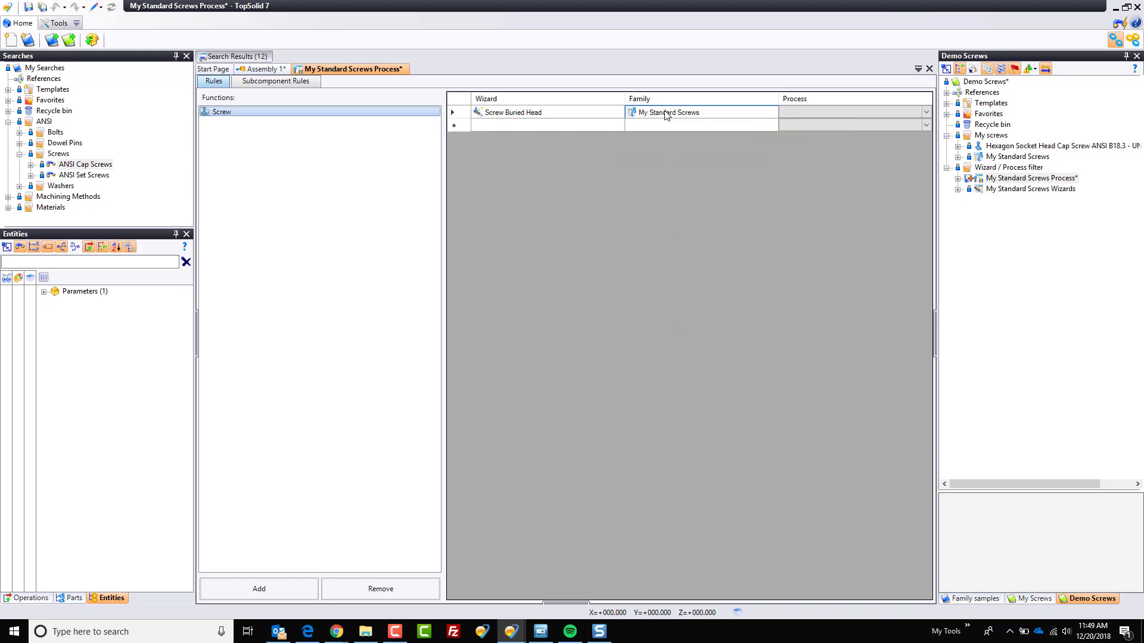
left_click(789, 115)
left_click(809, 111)
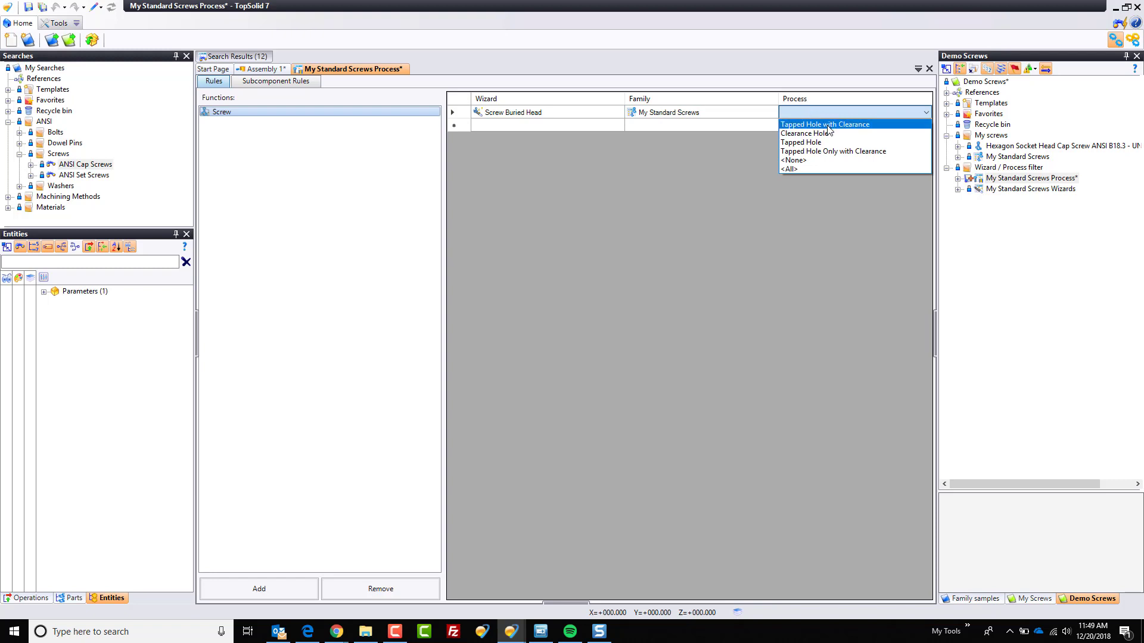
left_click(825, 125)
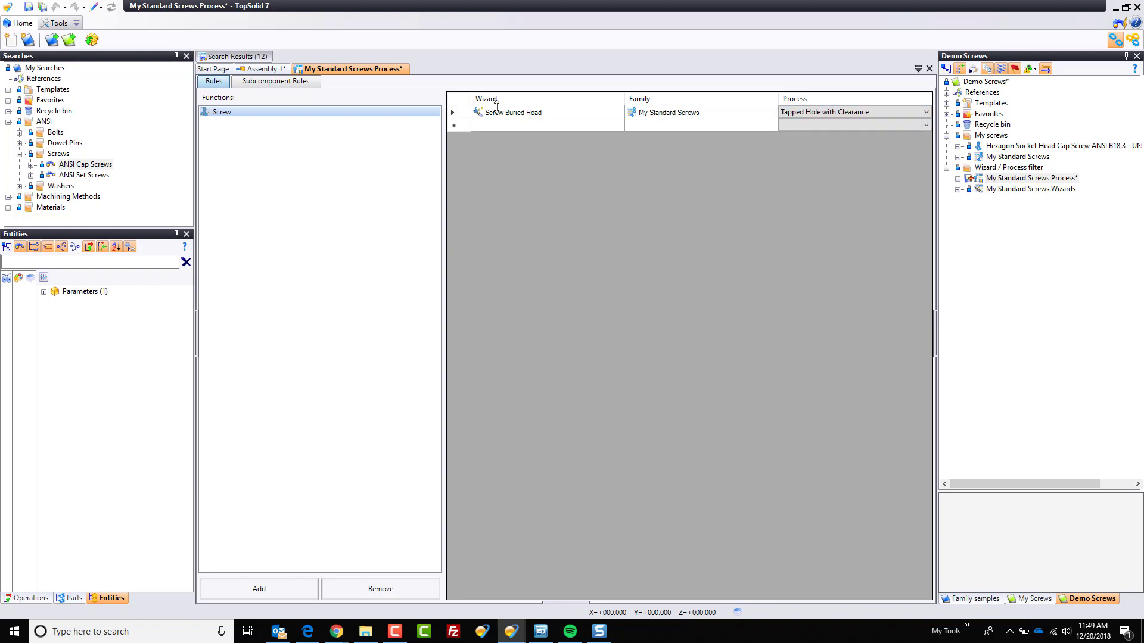
Add a second rule: Screw on Top Head, My Standard Screws family, Tapped Hole process
left_click(503, 123)
left_click(502, 123)
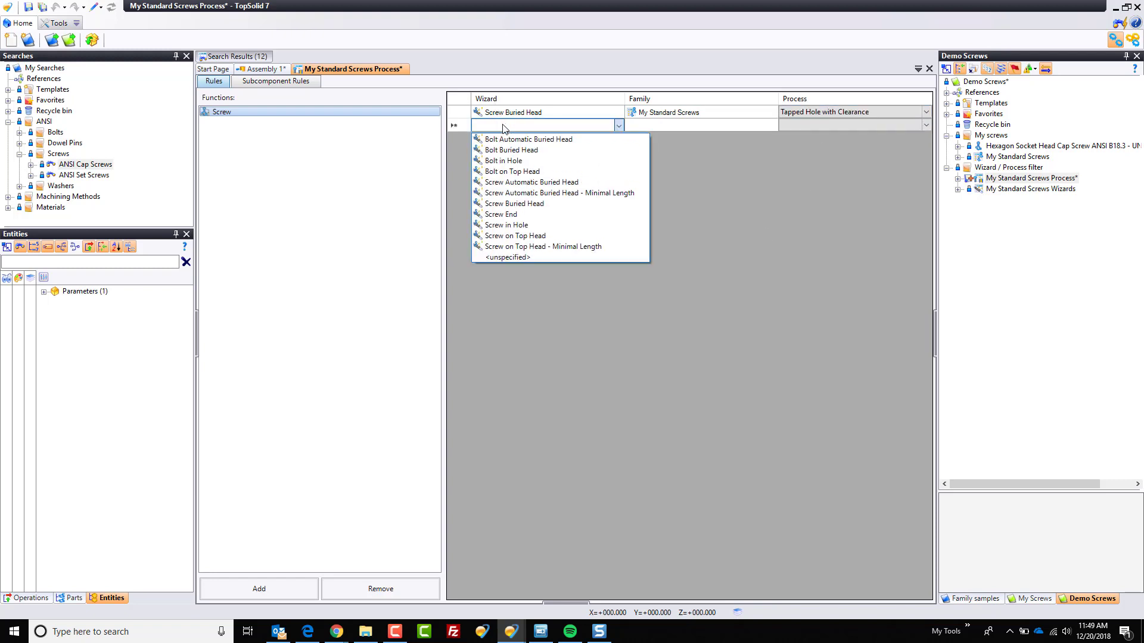
left_click(554, 236)
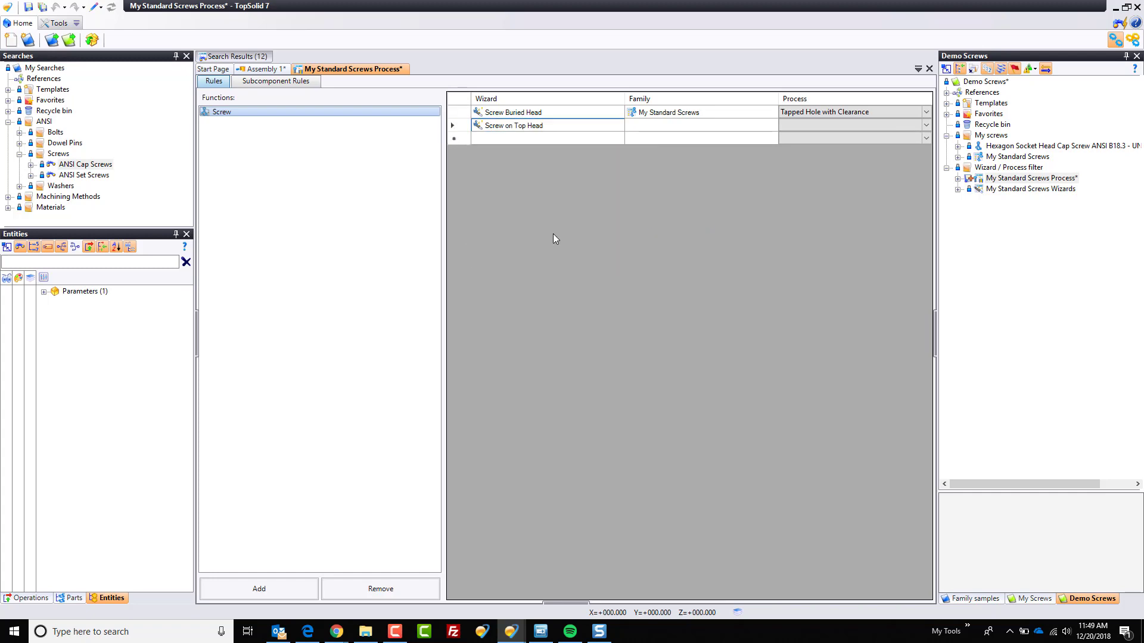
left_click(661, 125)
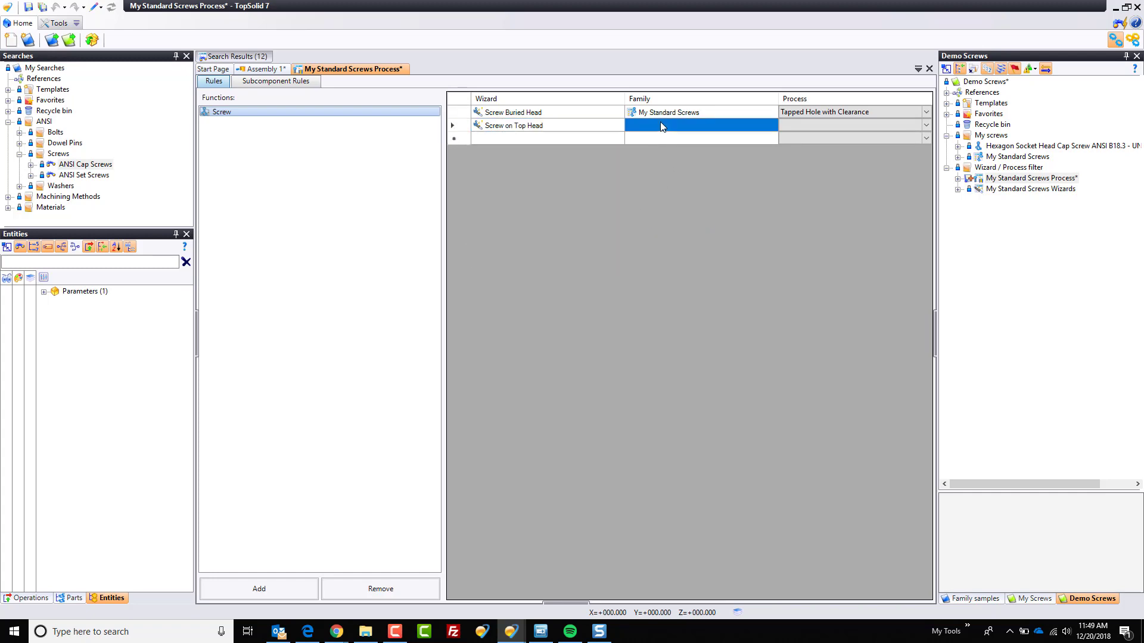
left_click(661, 125)
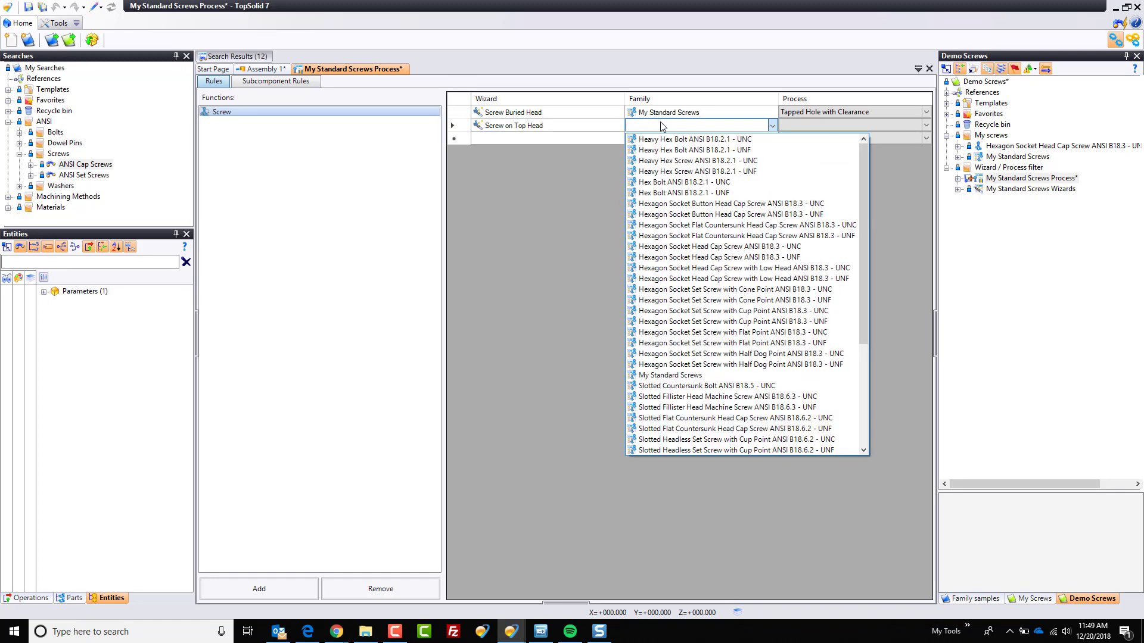
left_click(691, 376)
left_click(806, 125)
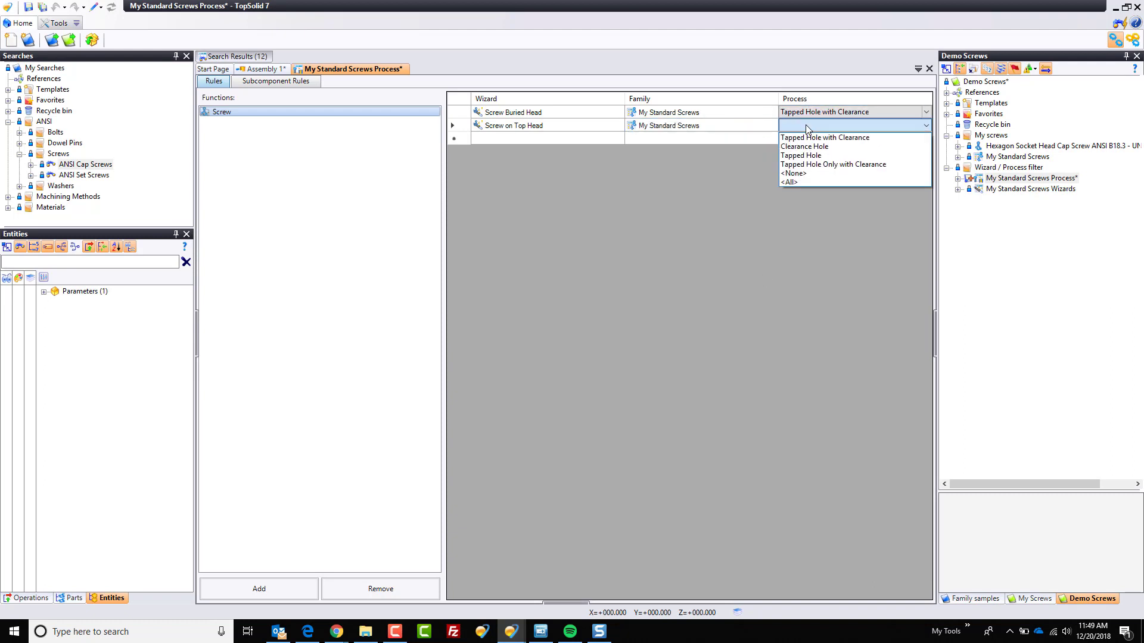
left_click(836, 156)
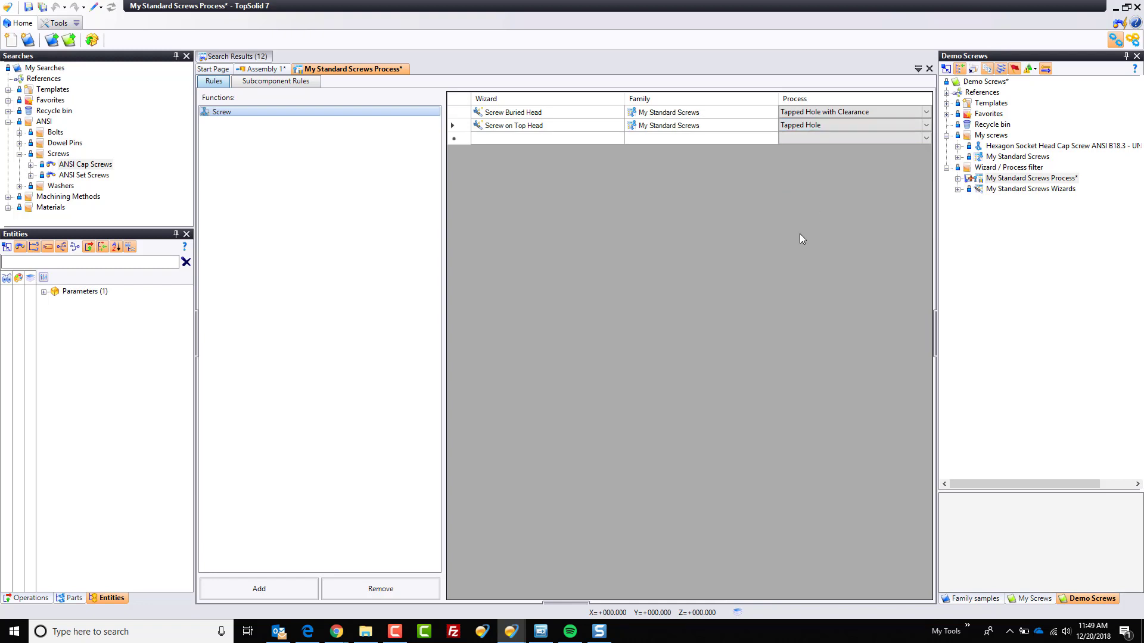
Save, close, and check in the My Standard Screws Process document
key("ctrl+s")
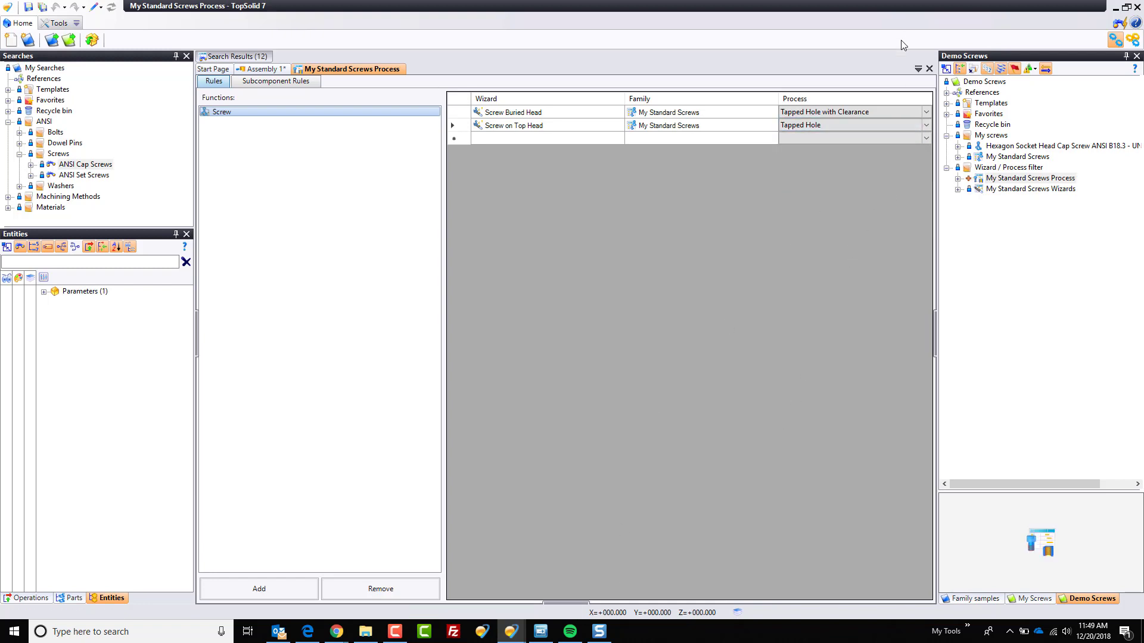
left_click(928, 69)
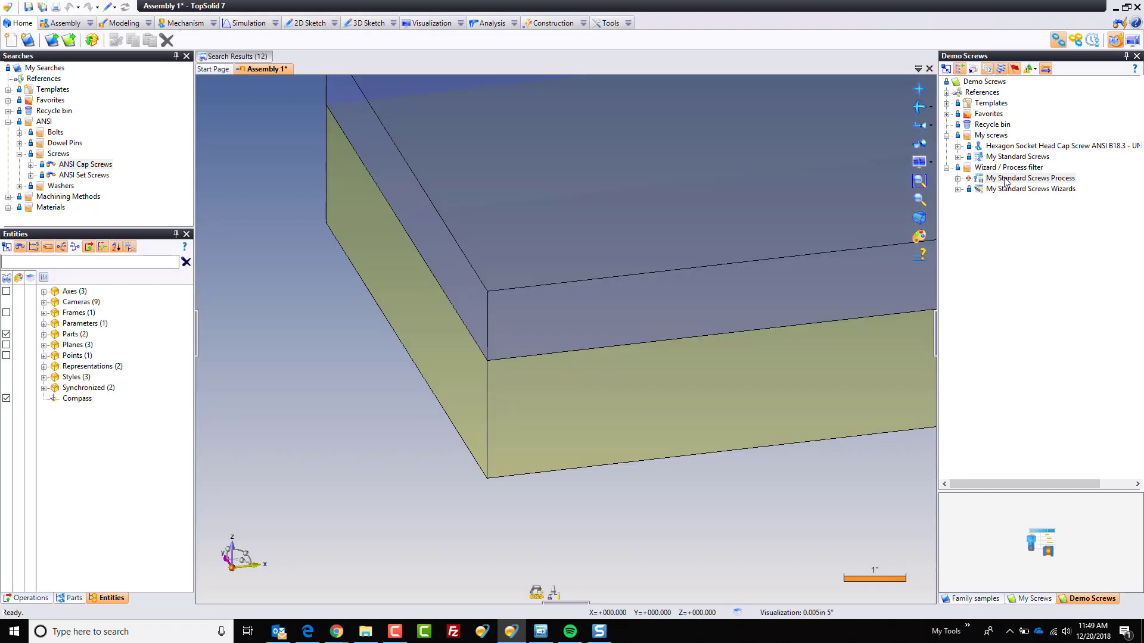
right_click(1007, 179)
left_click(1060, 330)
left_click(552, 479)
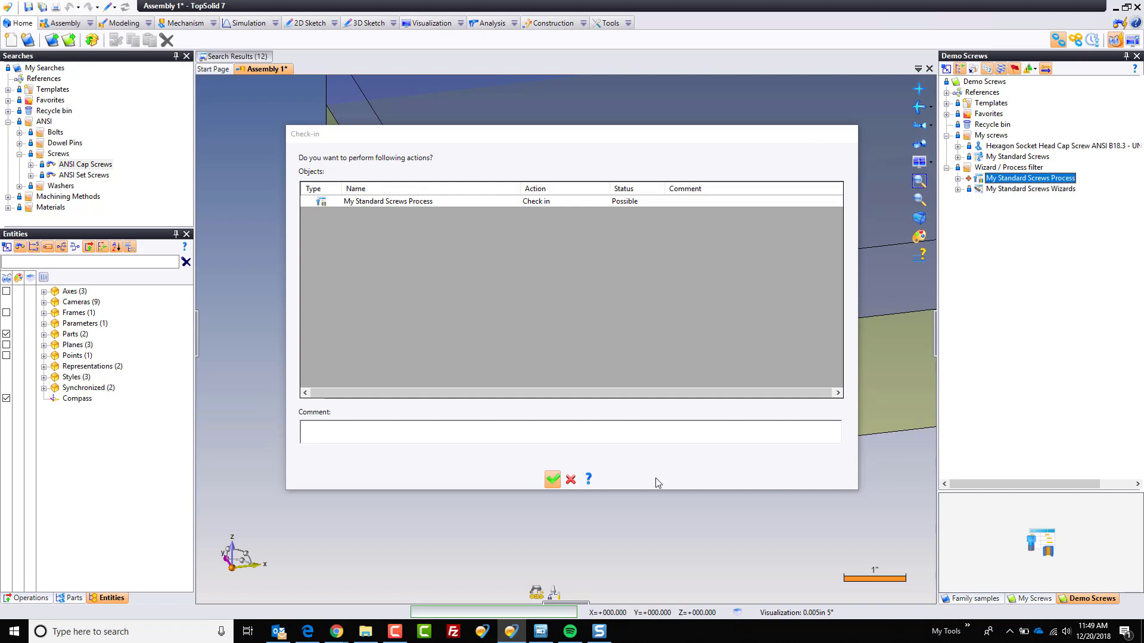
Set Family samples to use My Standard Screws Process instead of My Std Screw Process
left_click(968, 599)
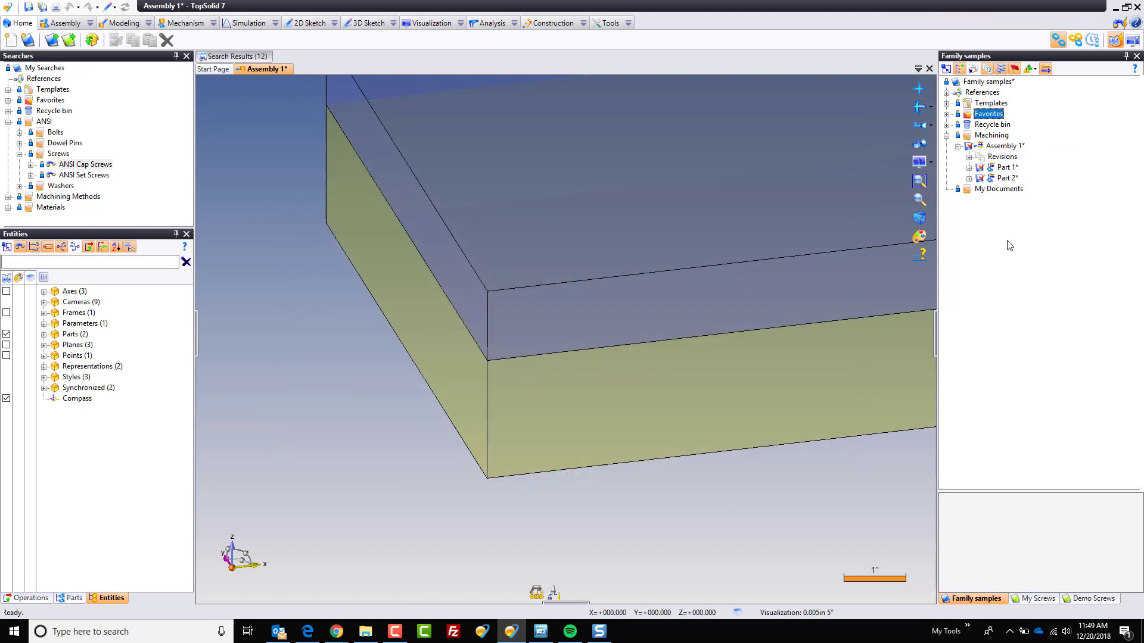
right_click(992, 116)
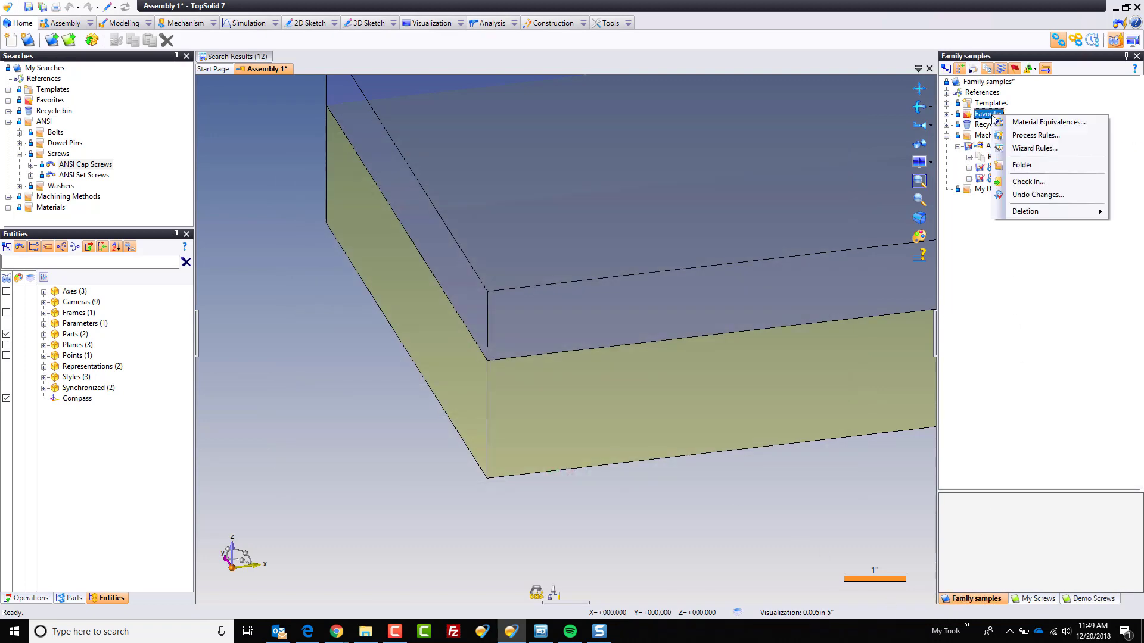
left_click(1032, 136)
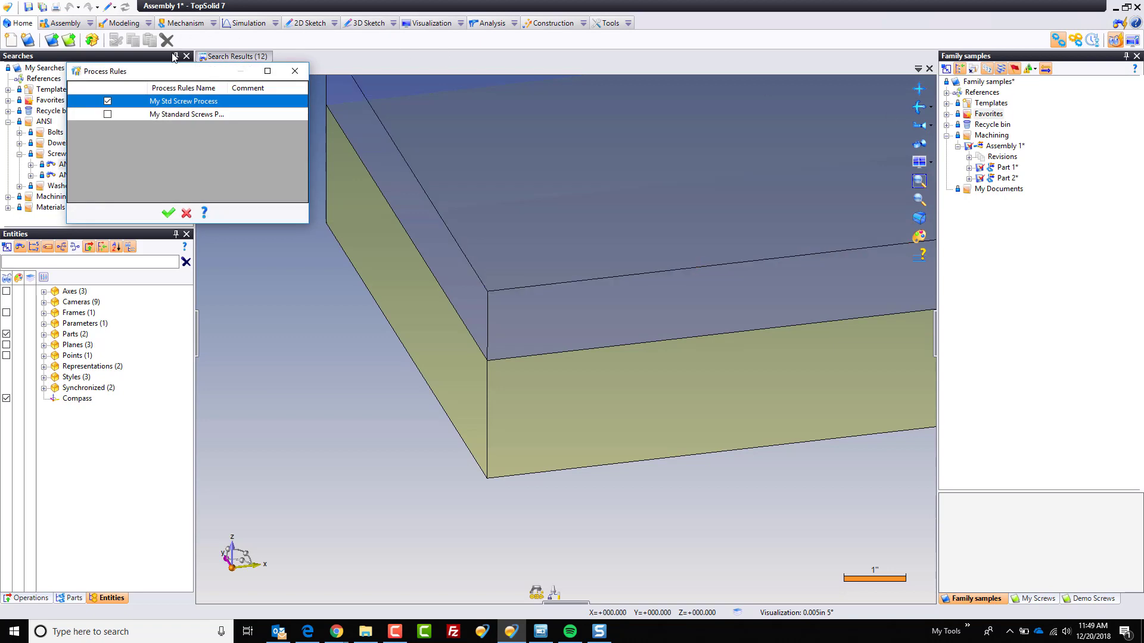
left_click(108, 113)
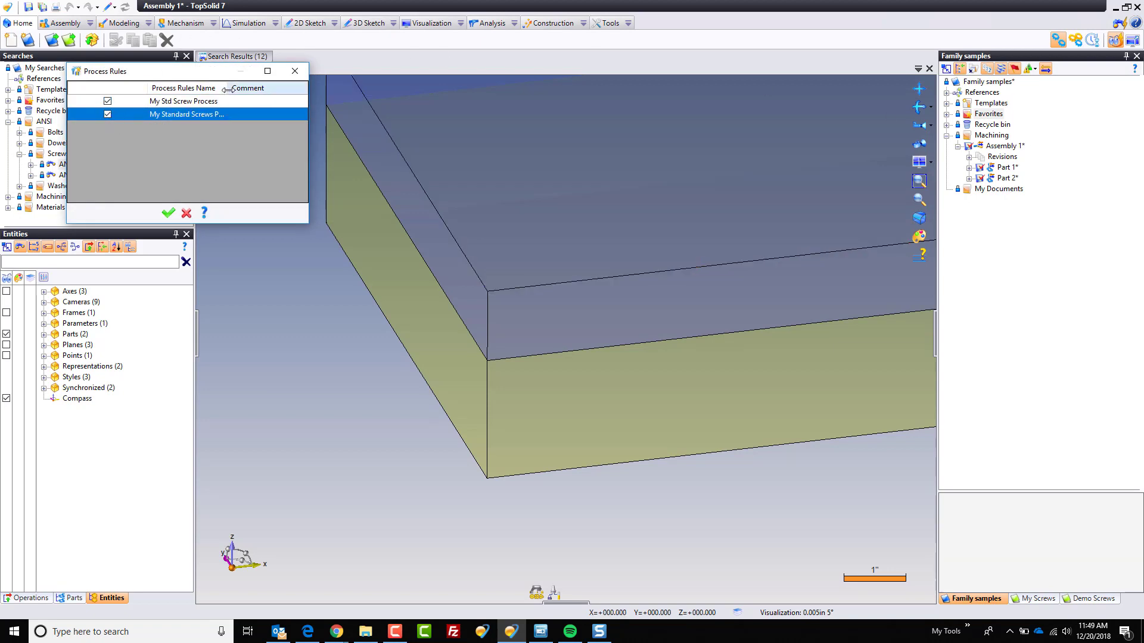
left_click_drag(257, 92, 274, 91)
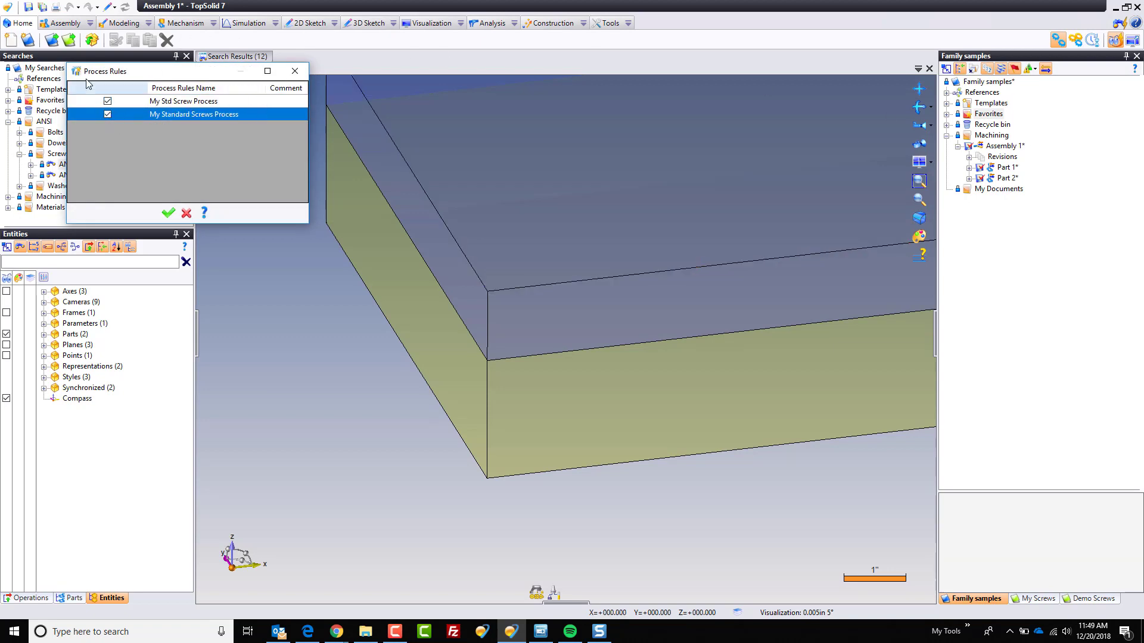
left_click(108, 101)
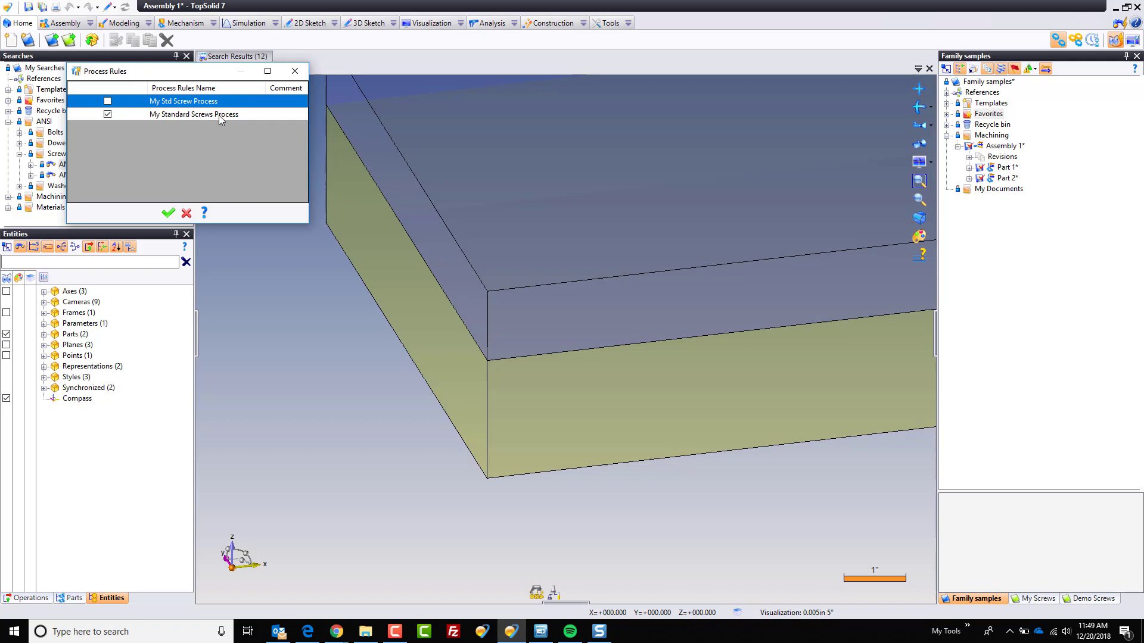
left_click(169, 213)
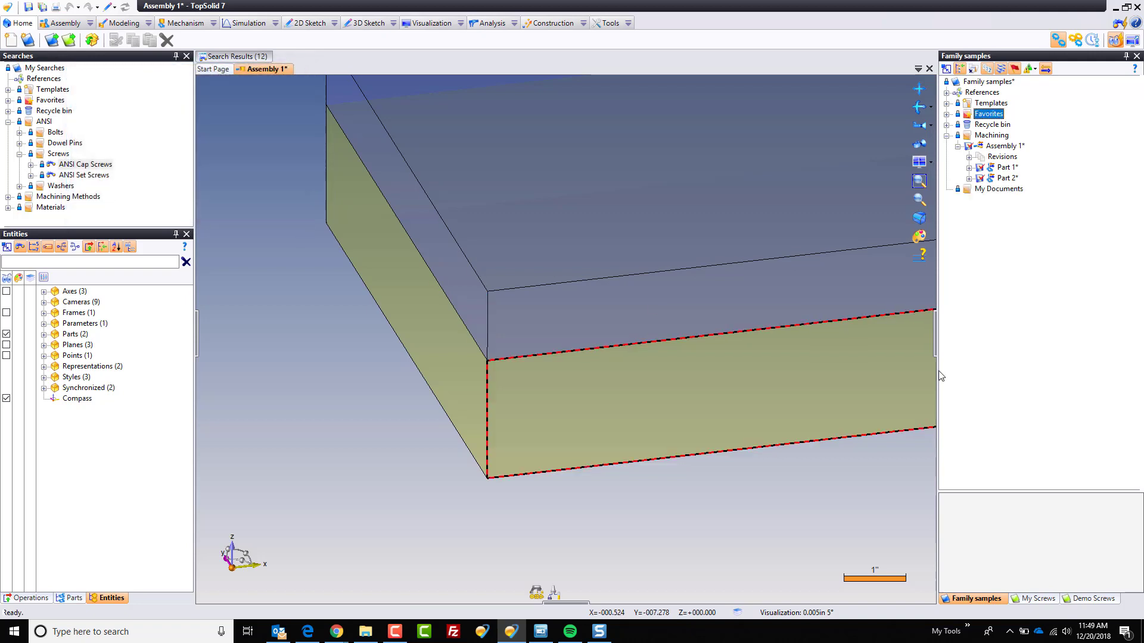
Place a My Standard Screws screw on the block's top face, fixed to the block
left_click(1082, 599)
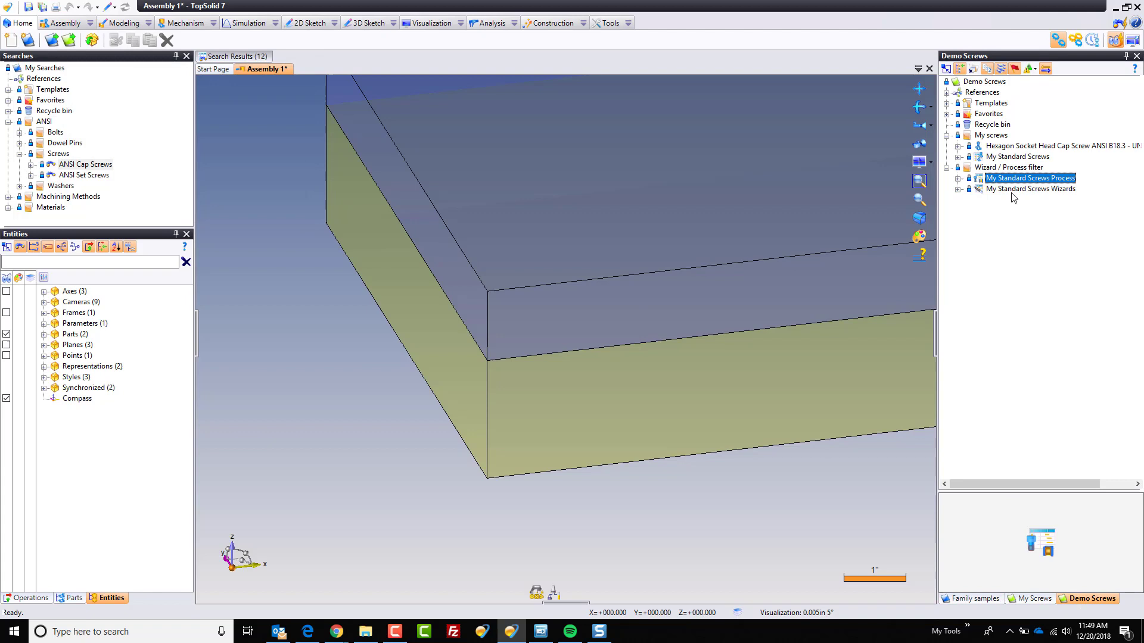
left_click(1012, 157)
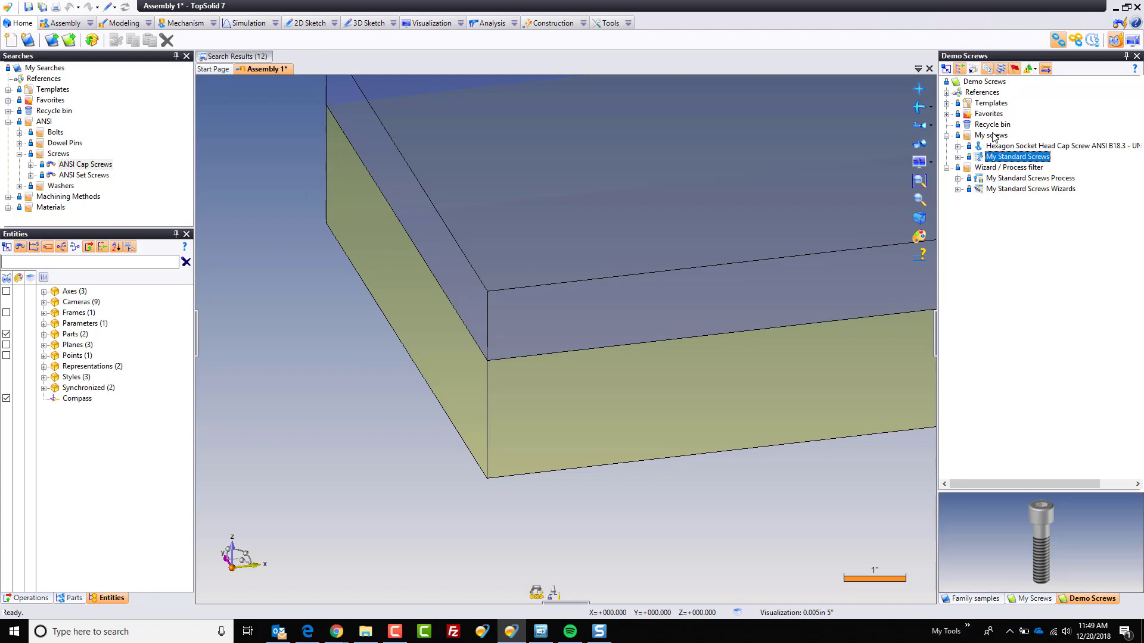
left_click_drag(557, 177, 558, 174)
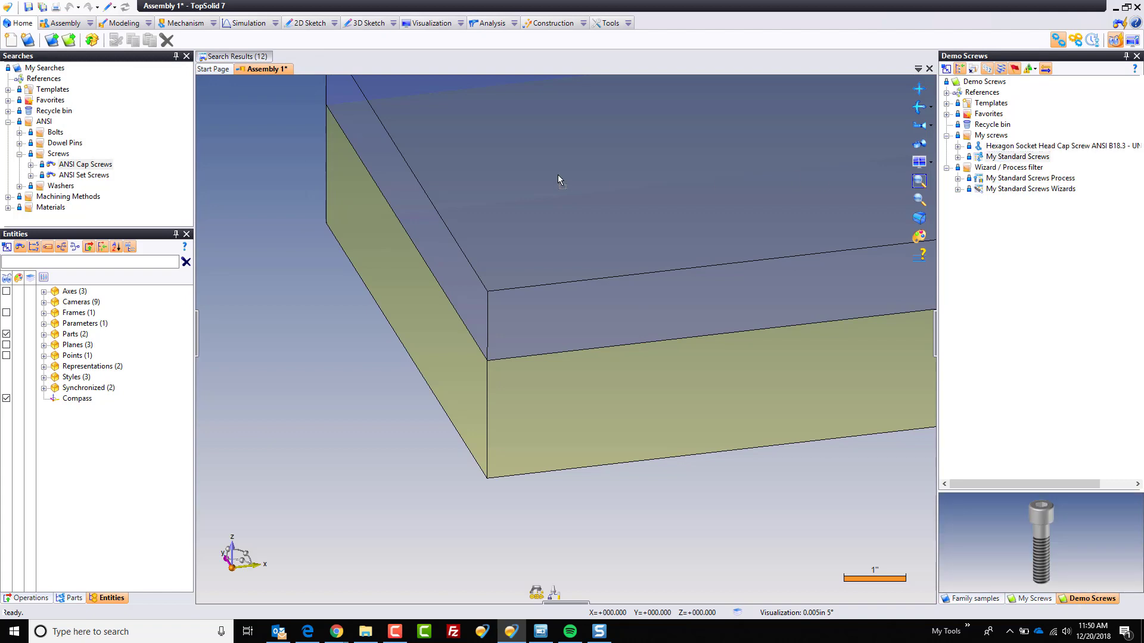
left_click(539, 244)
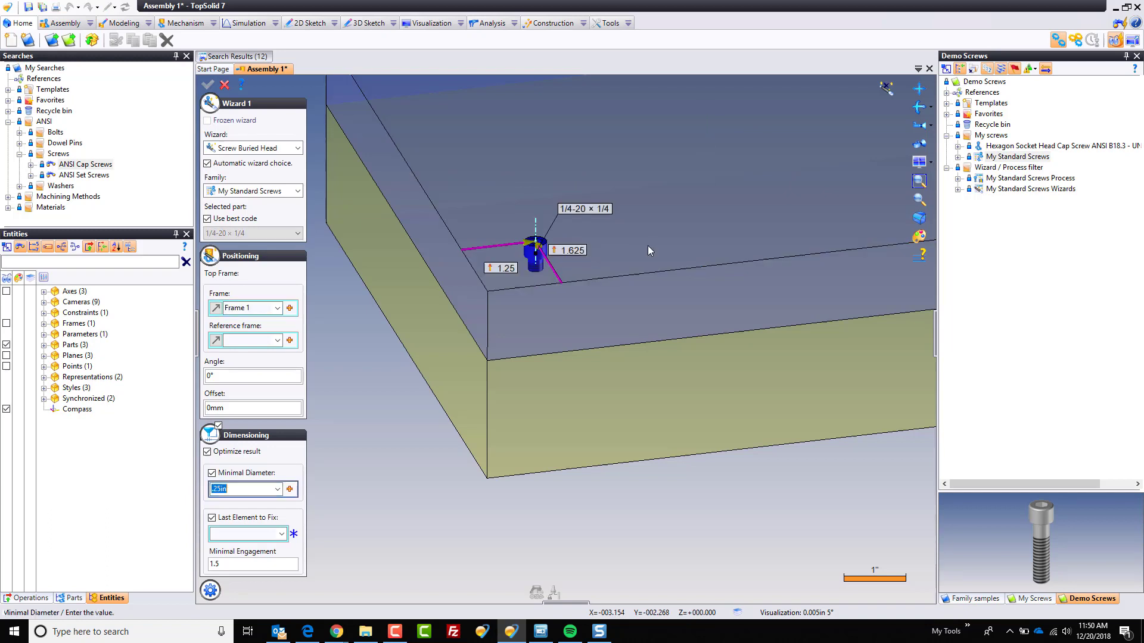
left_click(235, 535)
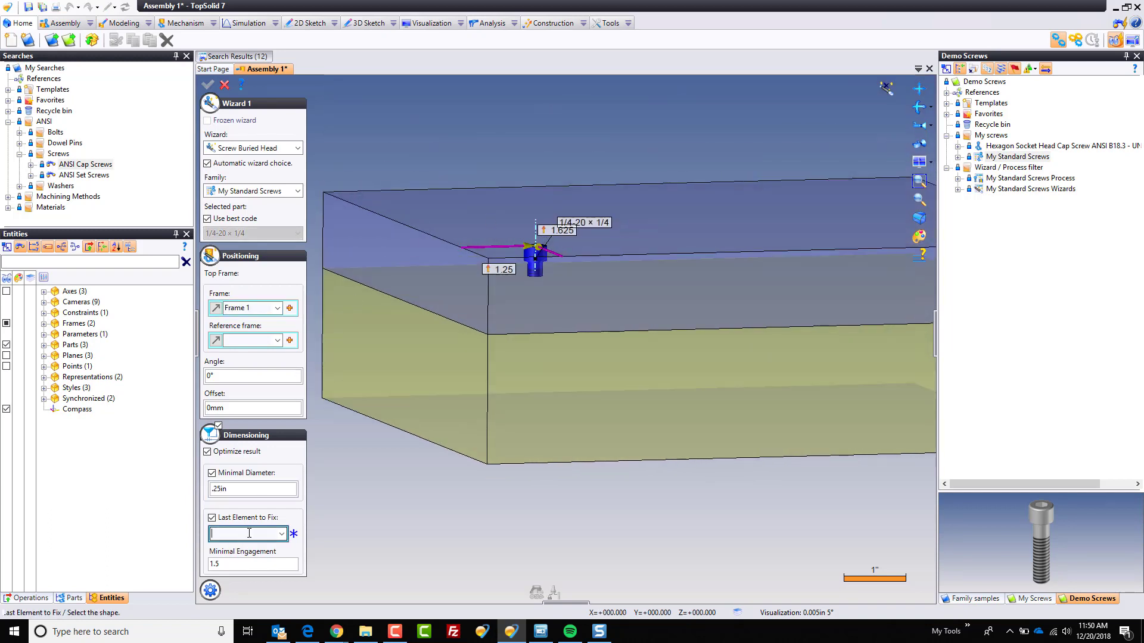
left_click(379, 415)
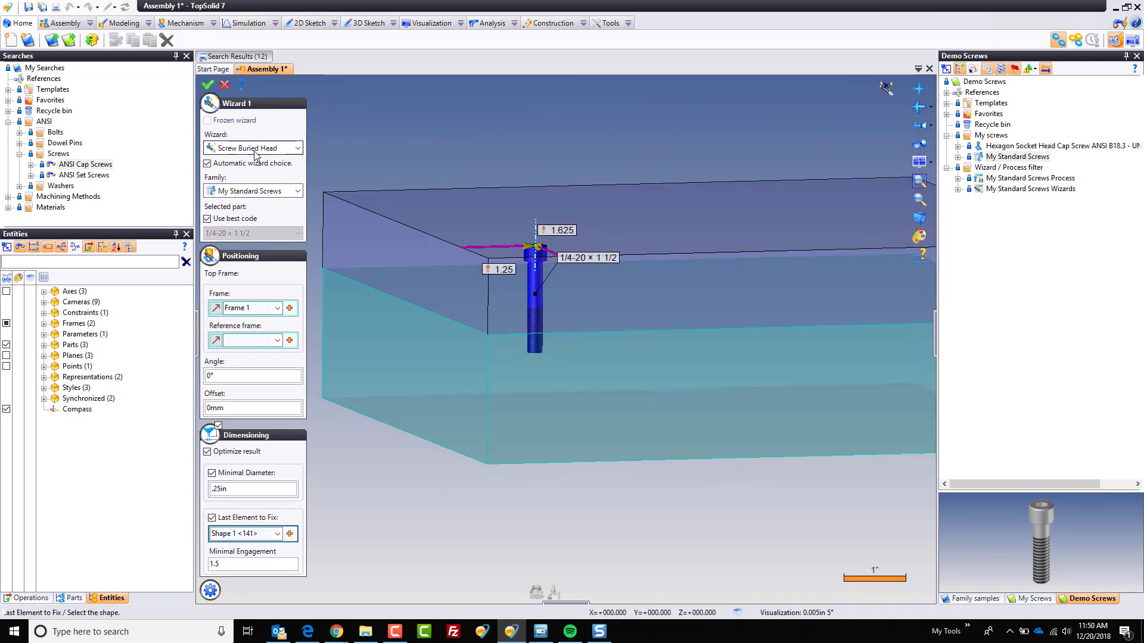
middle_click_drag(411, 256, 542, 249)
Try the Screw on Top Head wizard, then switch back to Screw Buried Head
left_click(239, 149)
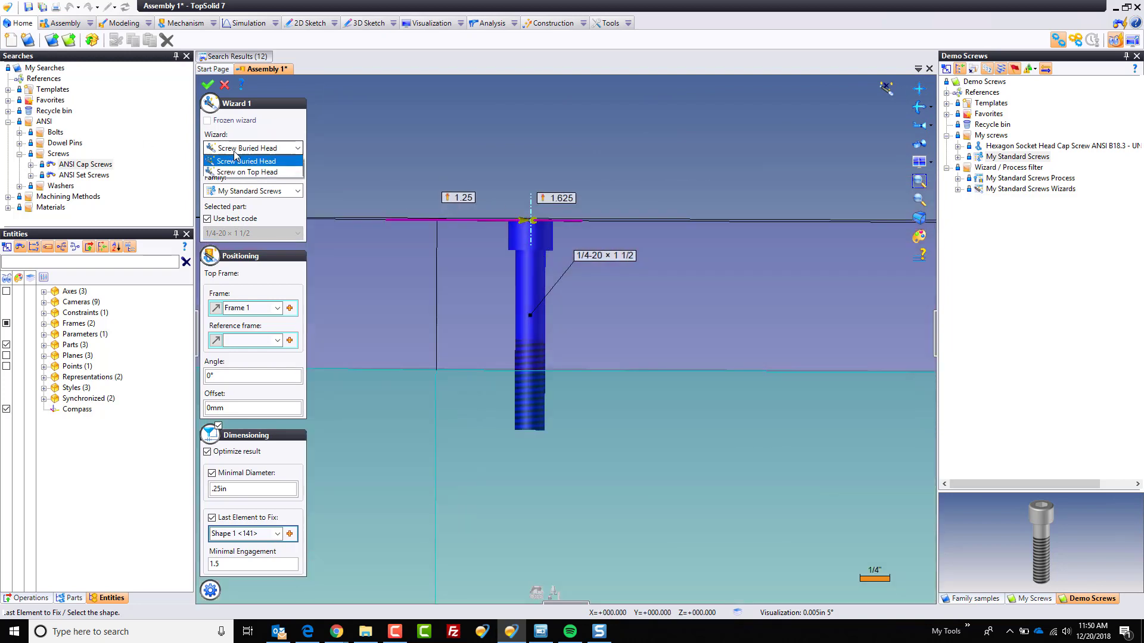
left_click(240, 172)
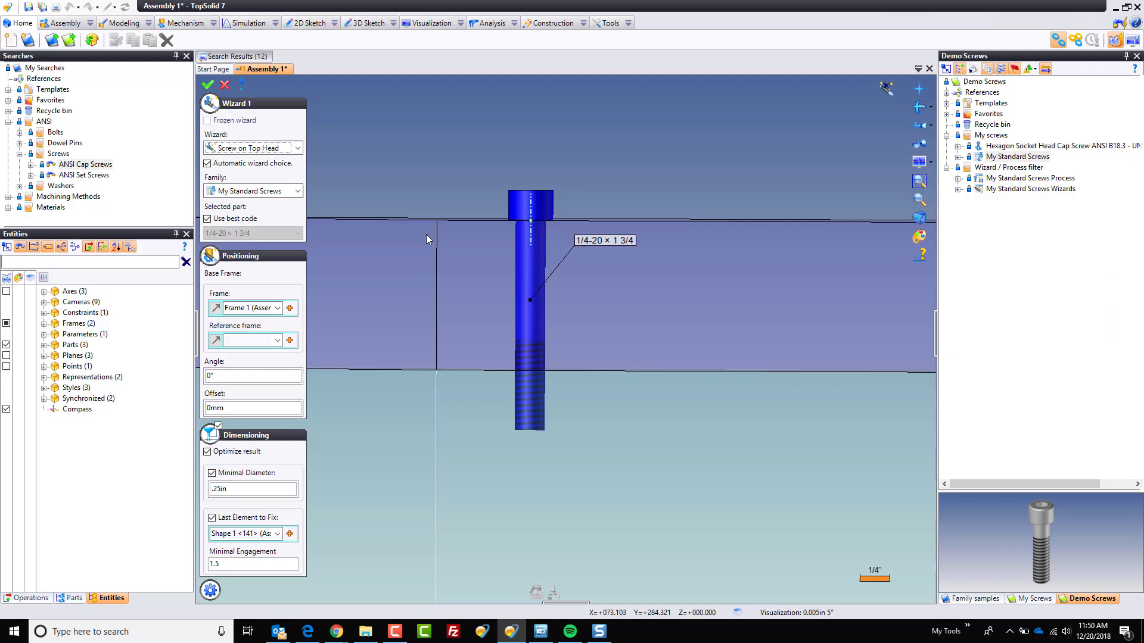
left_click(268, 148)
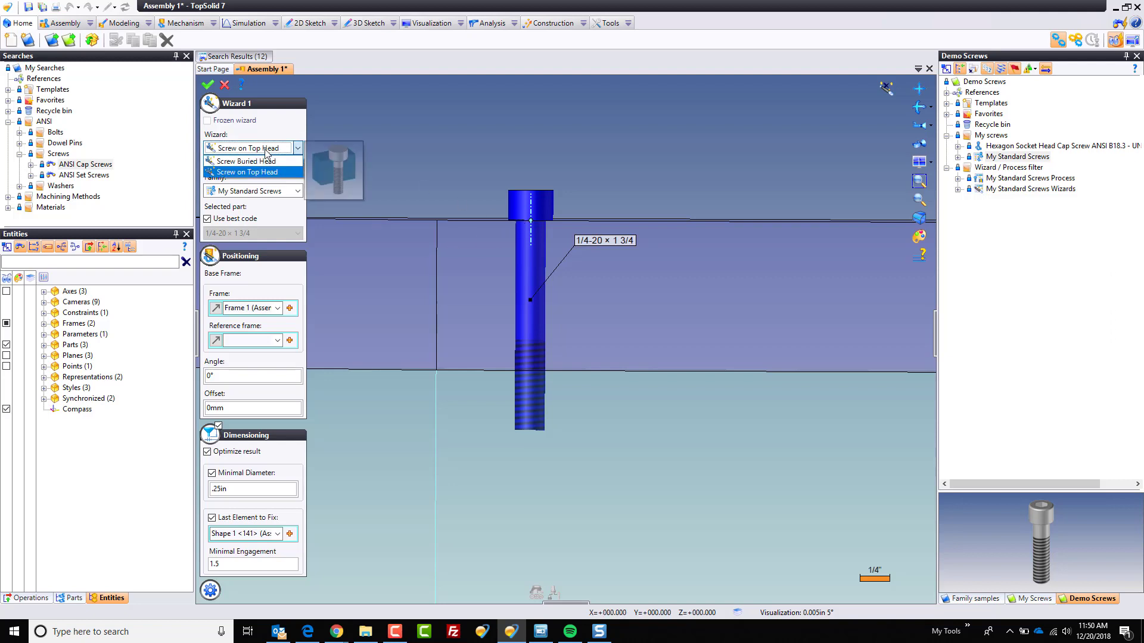
left_click(265, 161)
left_click(207, 85)
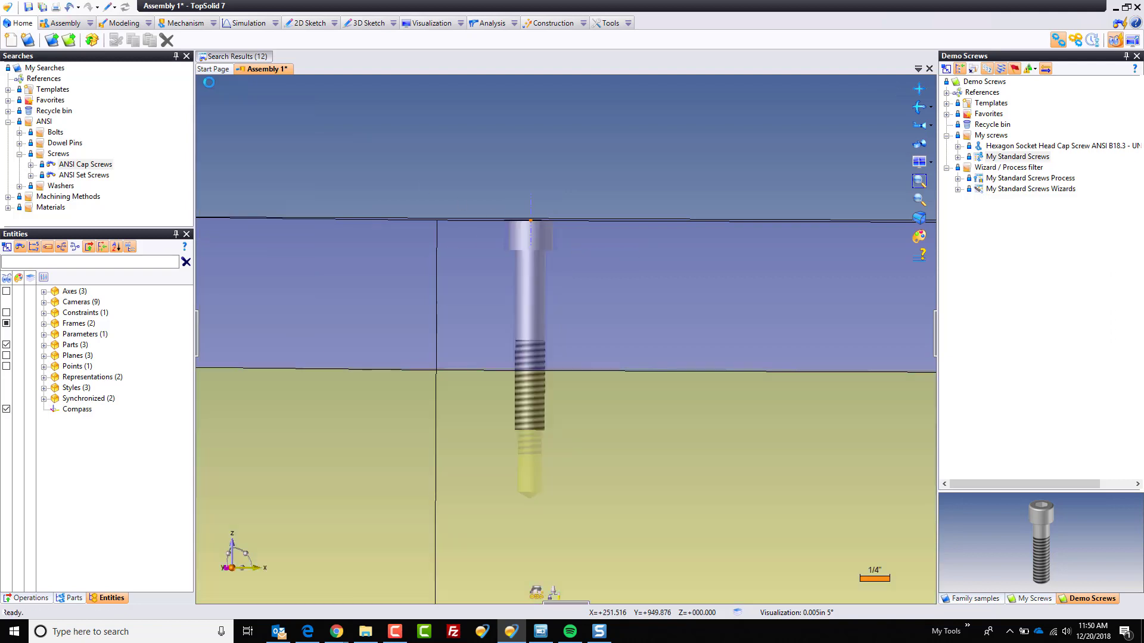